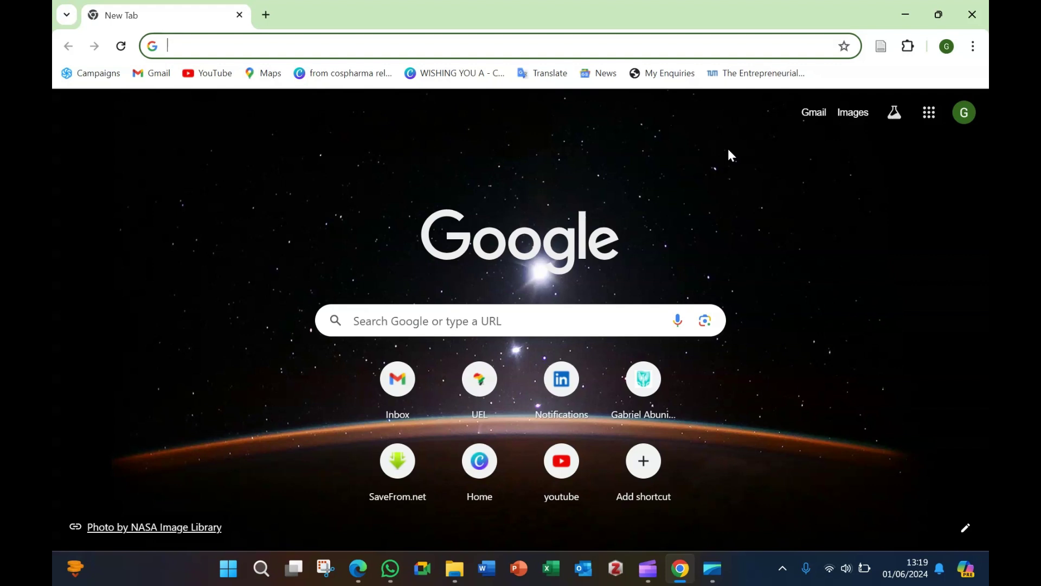
# Step: Load the VMware blog post on Workstation Pro being free for personal use and skim its introduction
pyautogui.write('https://blogs.vmware.com/workstation/2024/05/vmware-workstation-pro-now-available-free-for-personal-use.html')
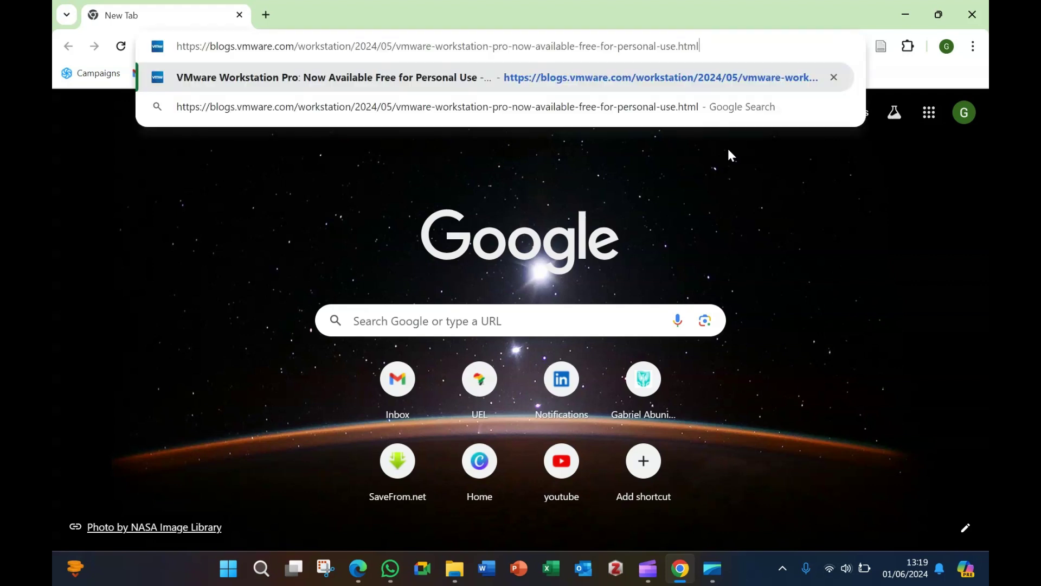
pyautogui.press('Return')
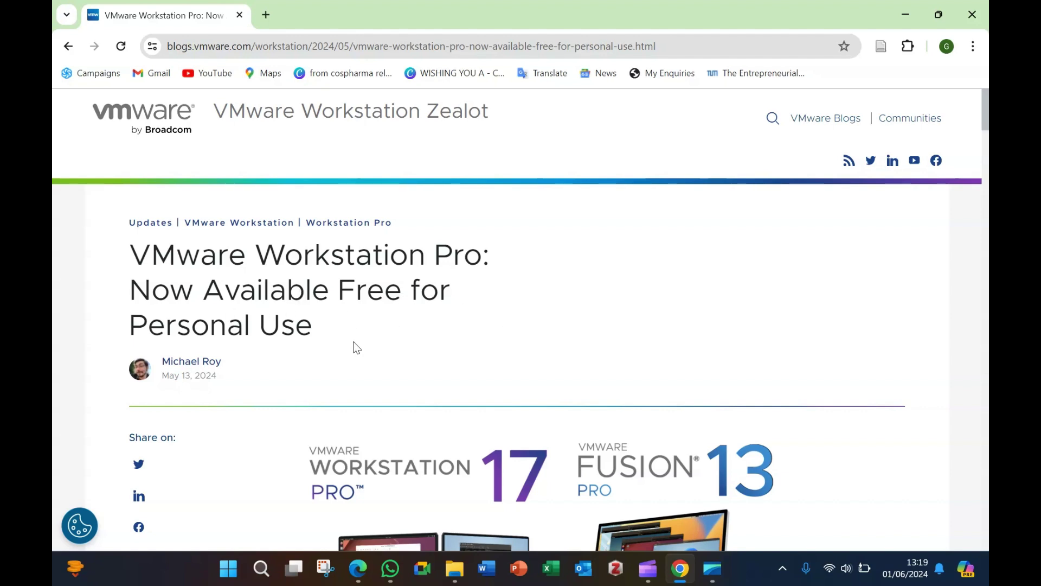
pyautogui.scroll(-1, 350, 336)
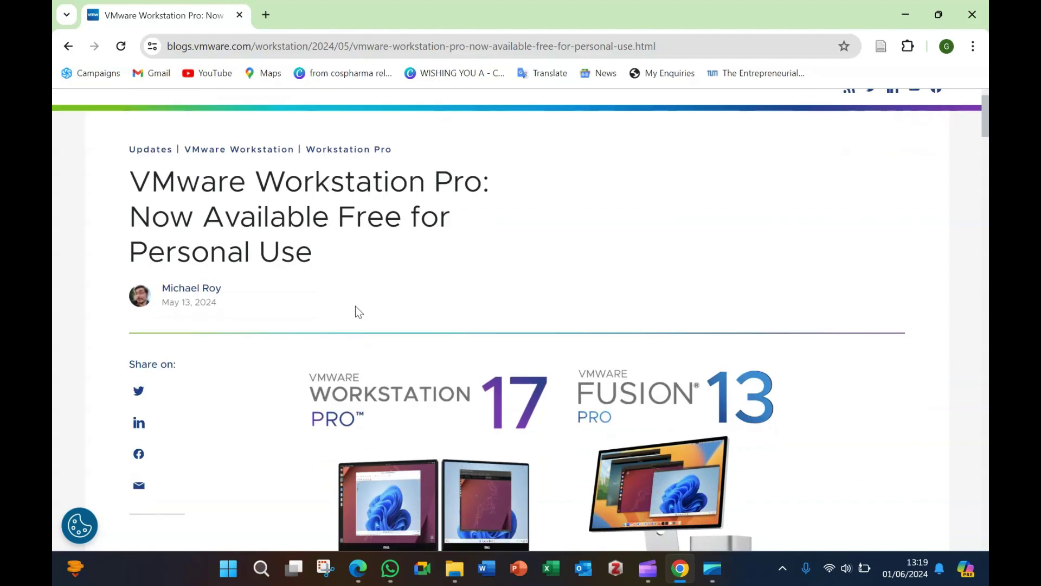
pyautogui.scroll(-1, 356, 306)
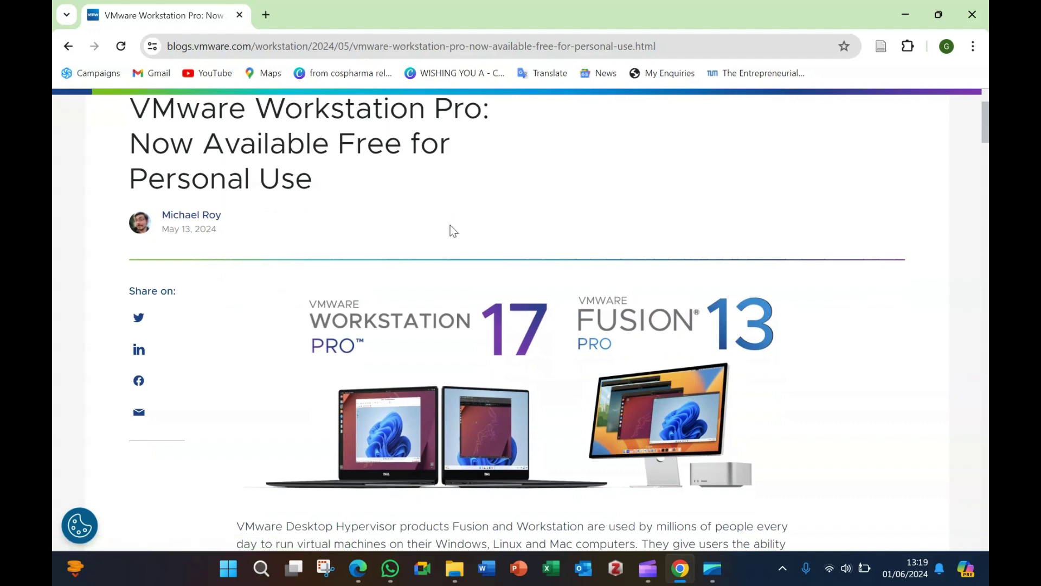
pyautogui.scroll(1, 452, 226)
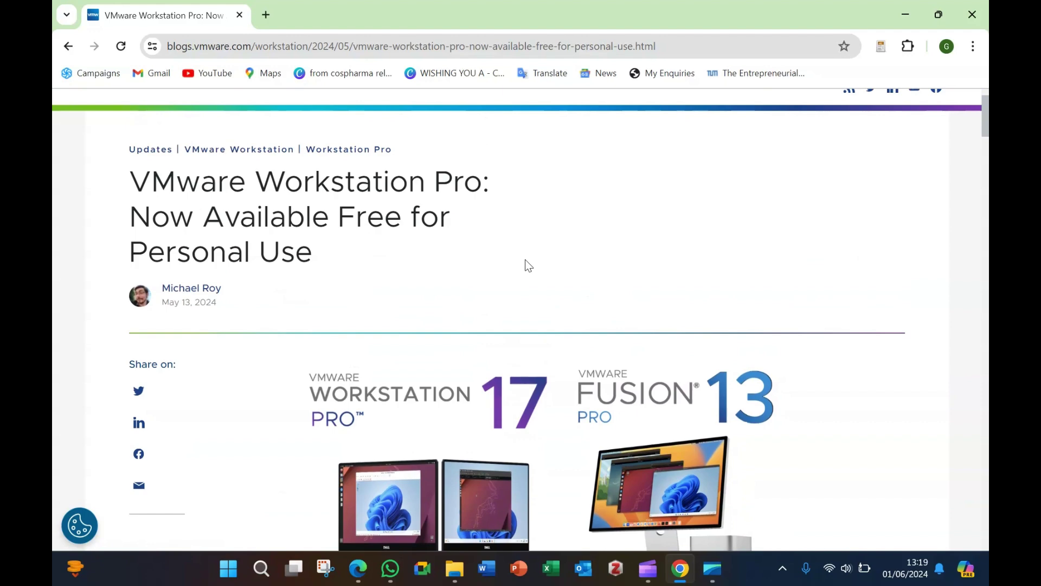
pyautogui.scroll(-1, 526, 265)
pyautogui.scroll(-1, 527, 264)
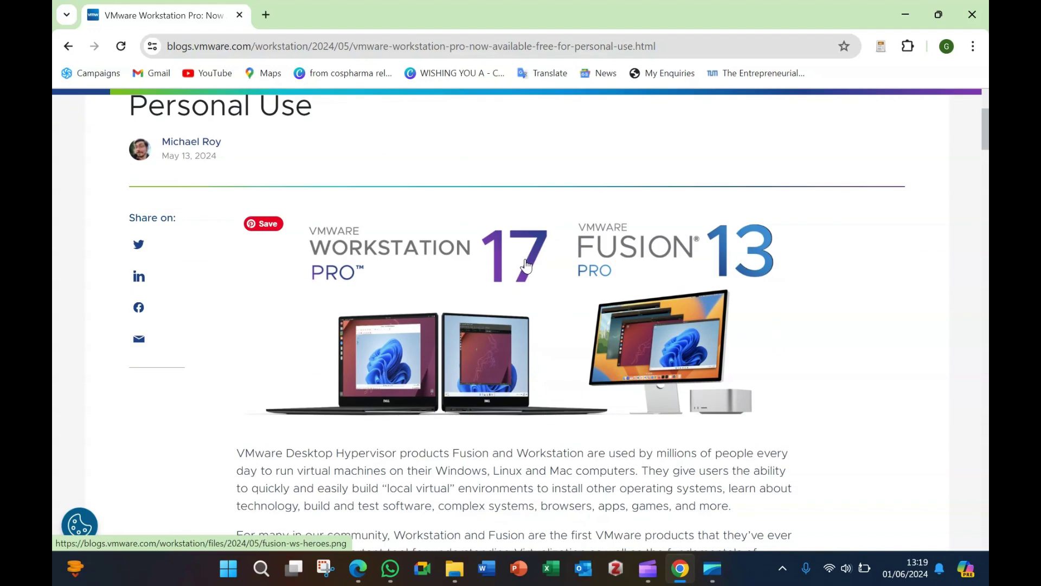
pyautogui.scroll(1, 526, 264)
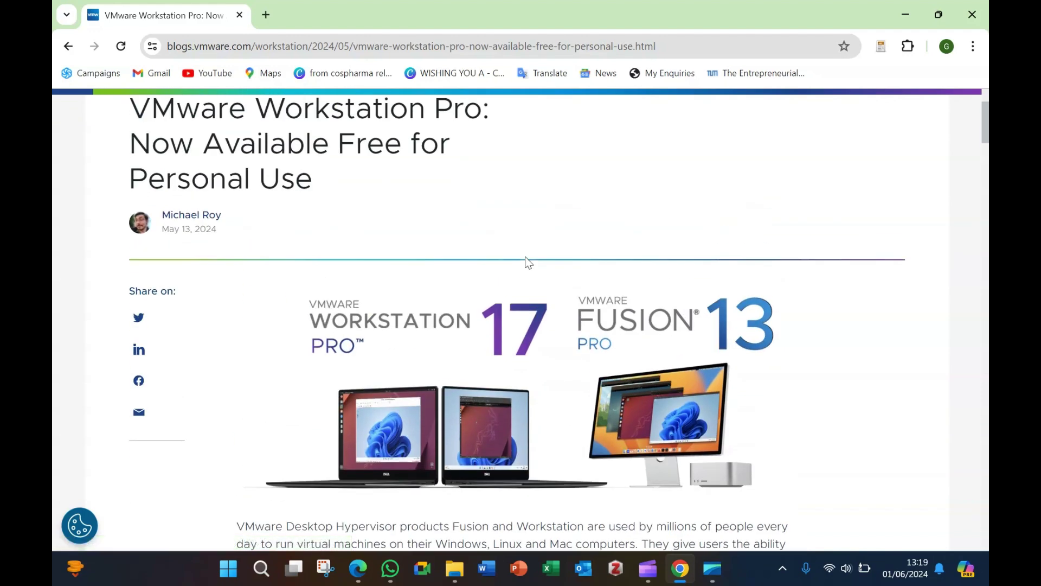
pyautogui.scroll(-3, 525, 262)
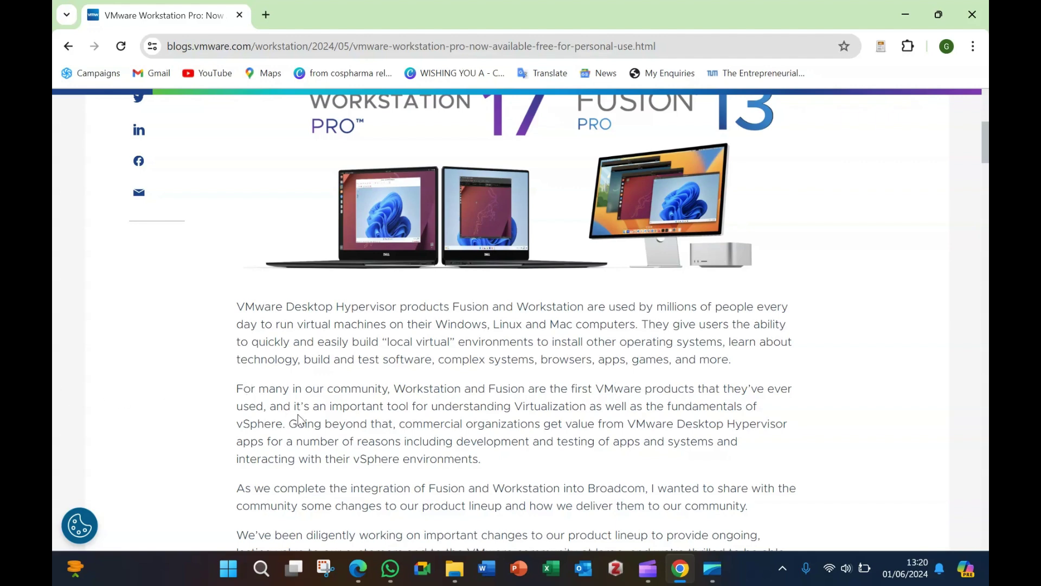
# Step: Scroll the announcement past the welcome screenshot to the 'VMware Workstation Pro Download' link
pyautogui.scroll(-5, 494, 355)
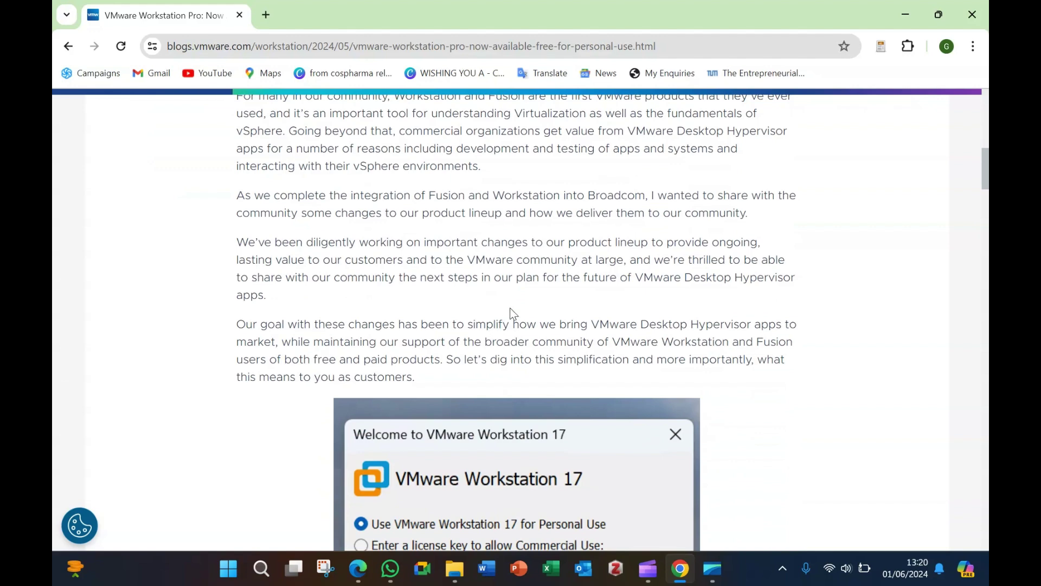
pyautogui.scroll(-3, 510, 309)
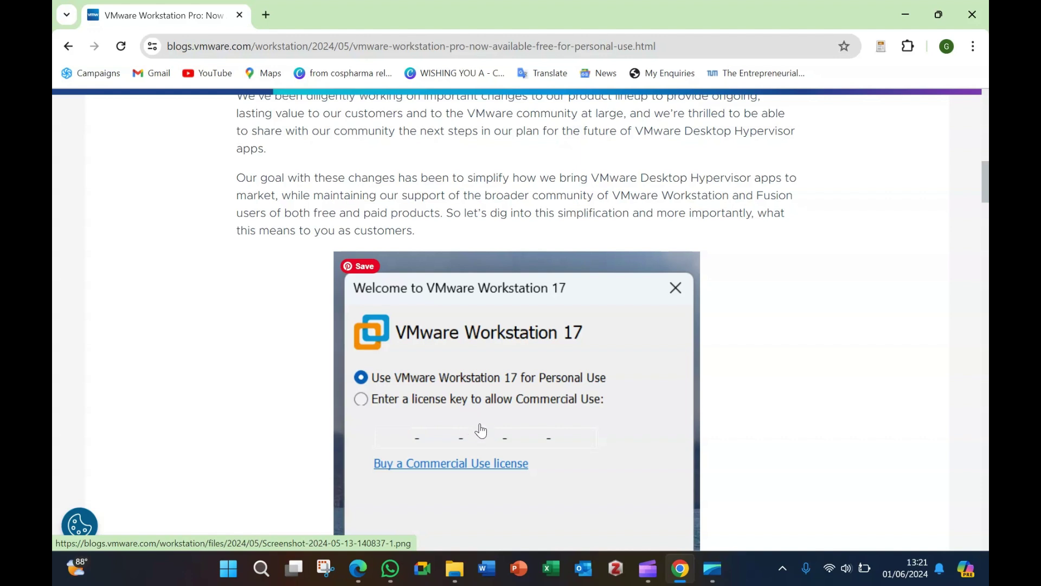
pyautogui.scroll(-3, 477, 412)
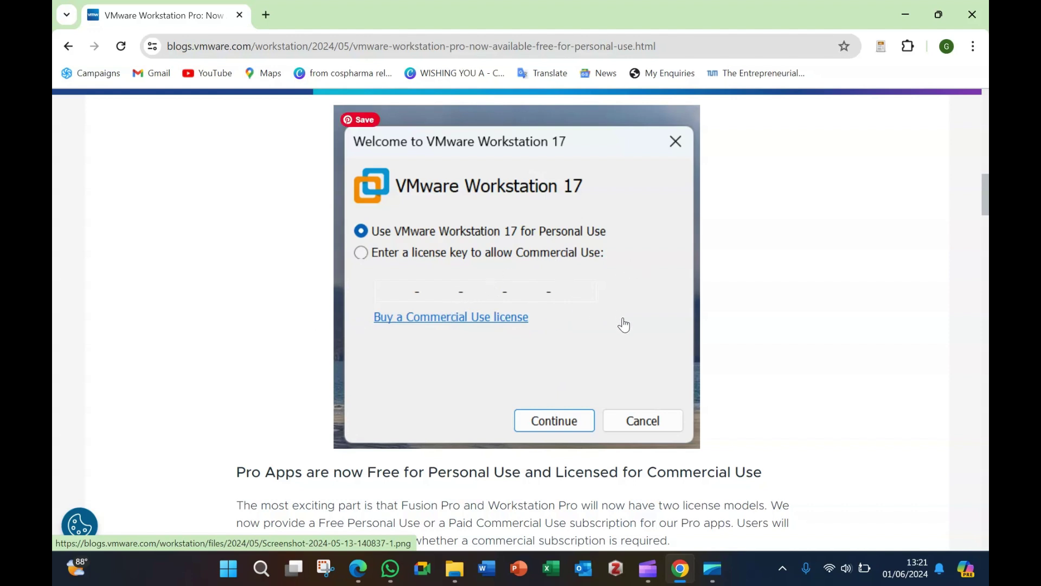
pyautogui.scroll(-2, 623, 323)
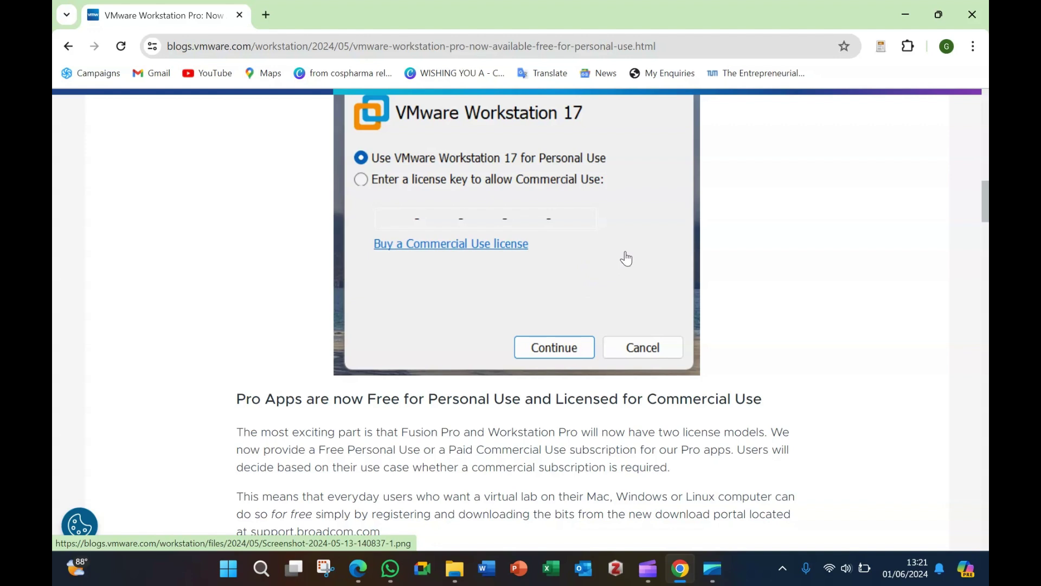
pyautogui.scroll(3, 638, 281)
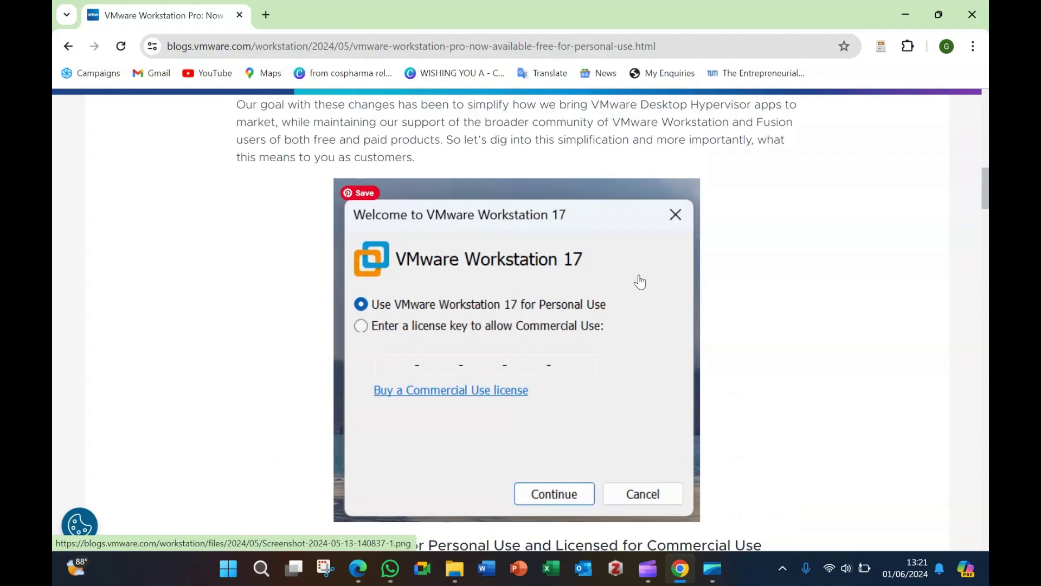
pyautogui.scroll(4, 640, 282)
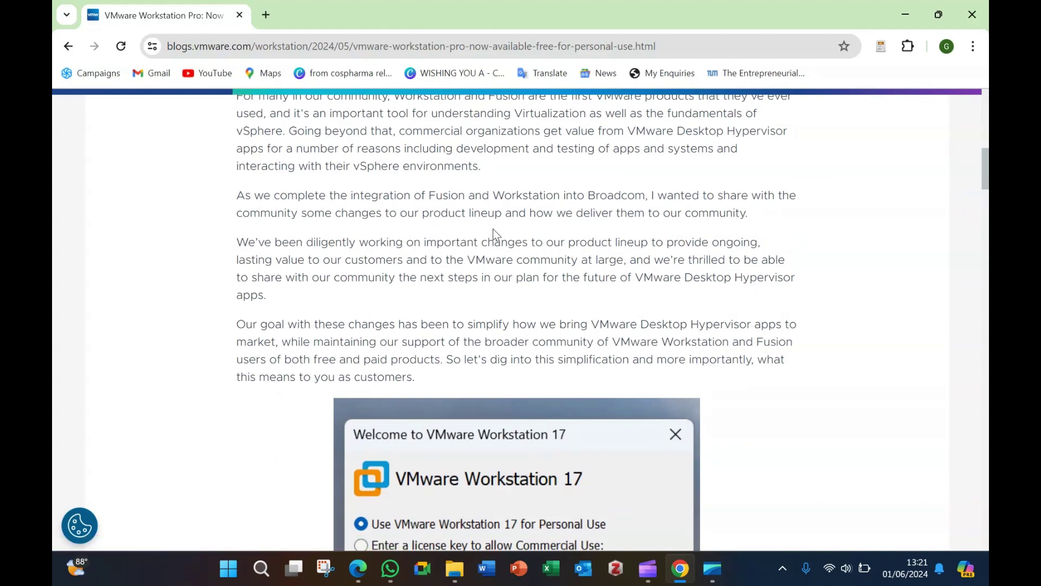
pyautogui.scroll(4, 536, 248)
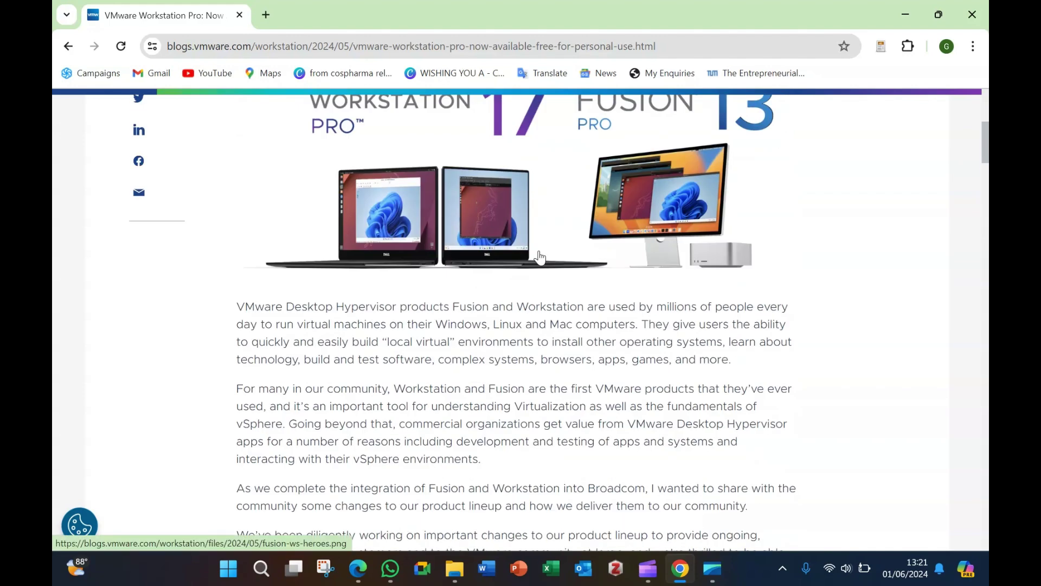
pyautogui.scroll(-9, 539, 257)
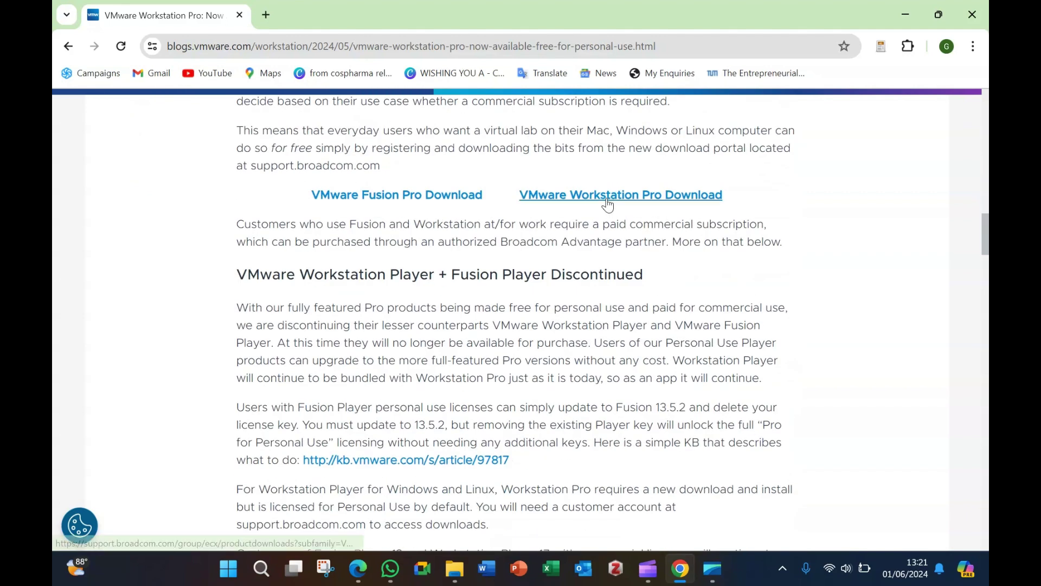
# Step: Follow the Workstation Pro Download link, then open Broadcom's User Registration page via LOGIN > REGISTER
pyautogui.click(625, 204)
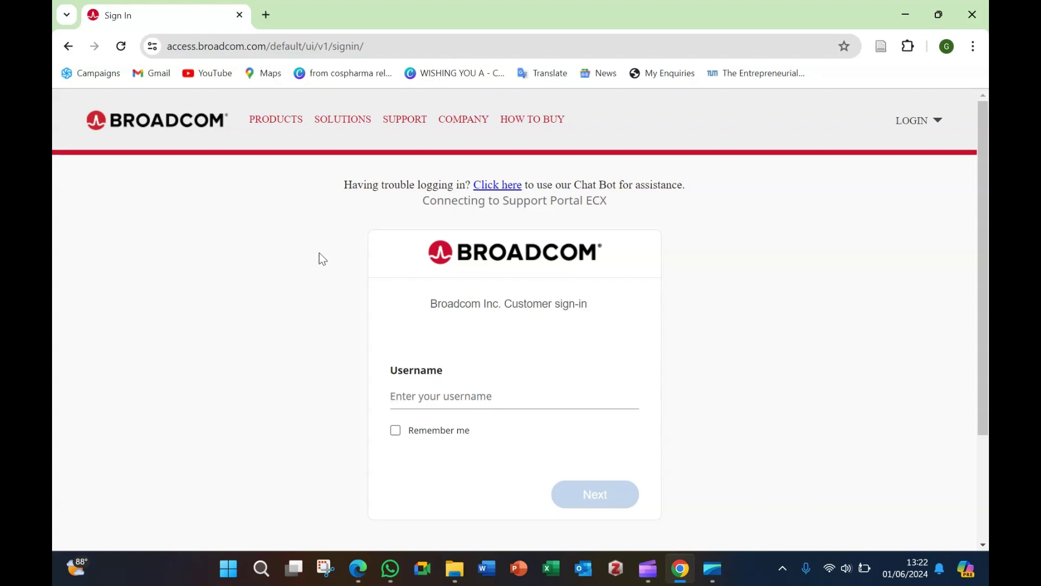
pyautogui.click(935, 127)
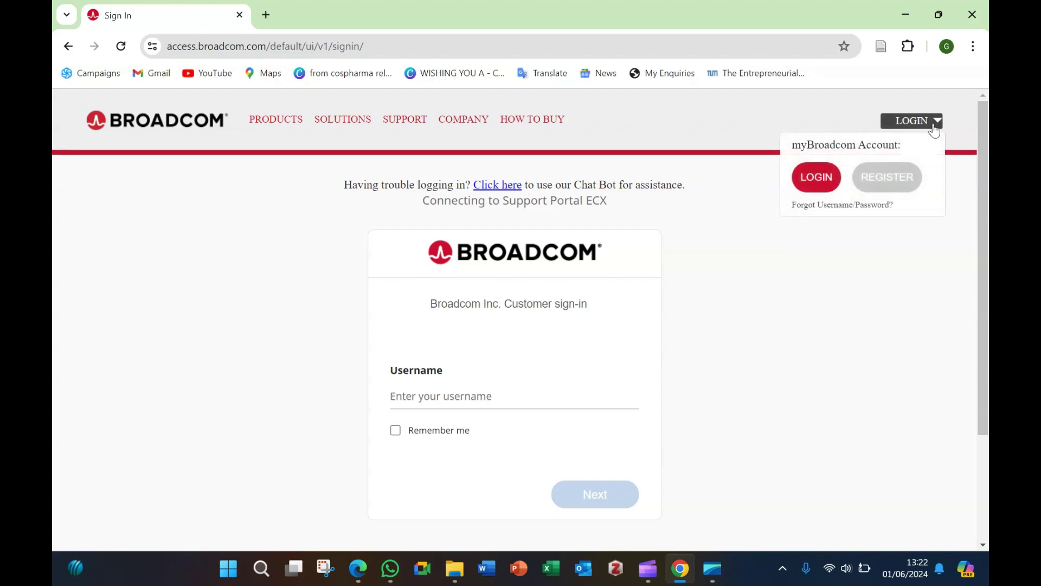
pyautogui.click(895, 182)
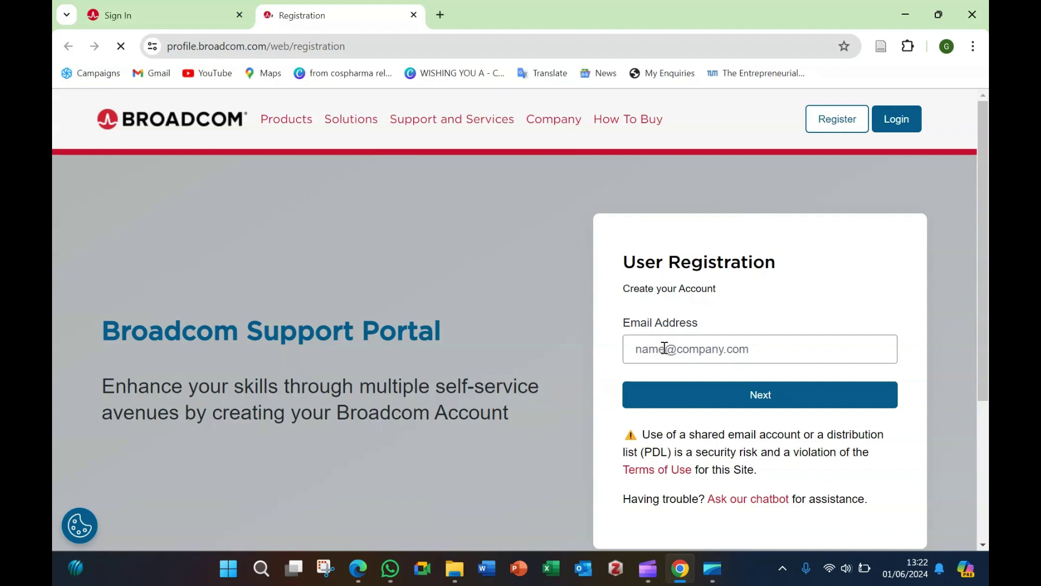
# Step: Fill the registration email with a saved address, submit it with Next, and close the registration tab
pyautogui.click(664, 347)
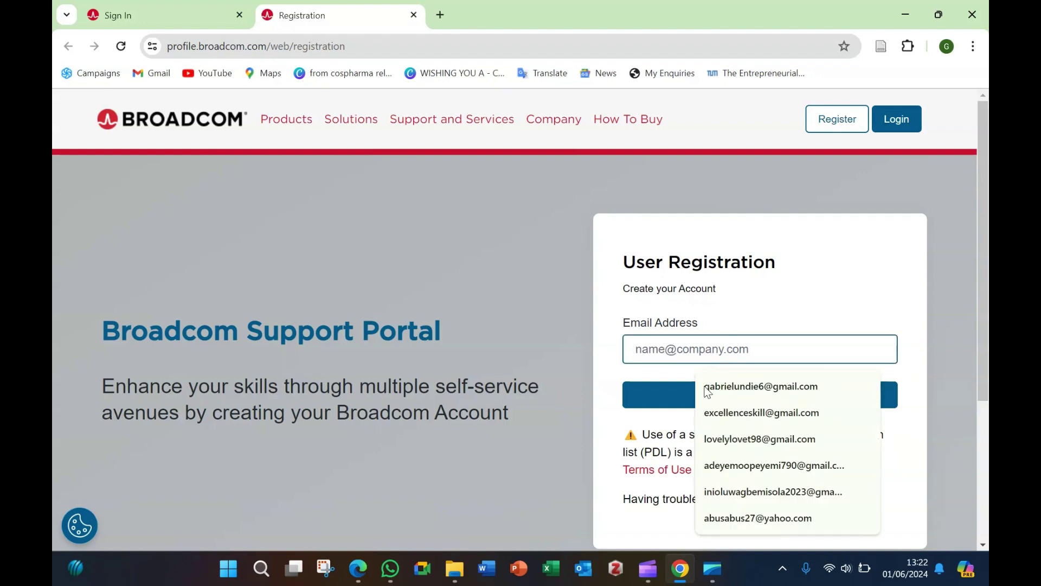
pyautogui.click(728, 399)
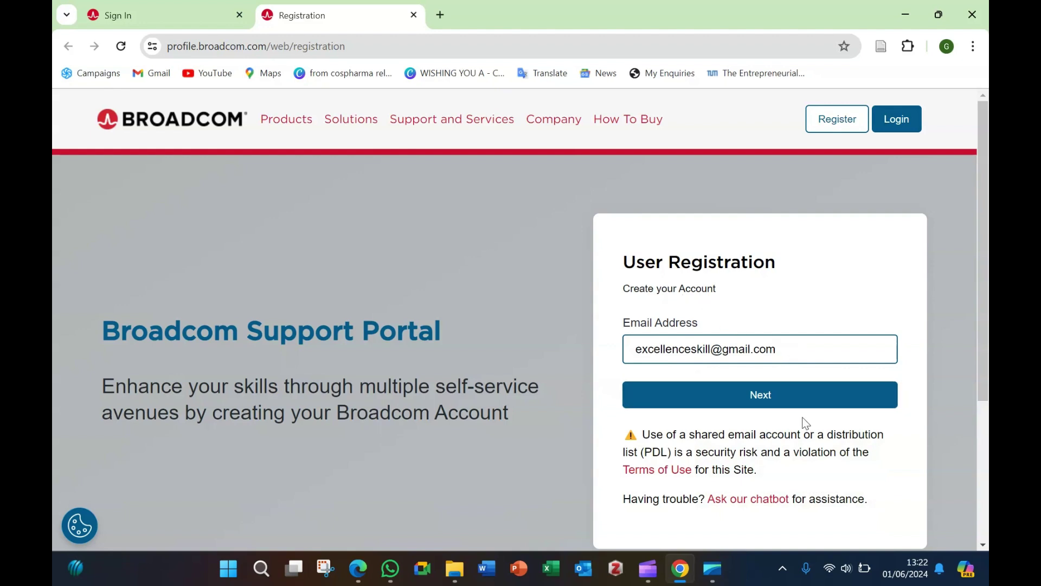
pyautogui.click(766, 397)
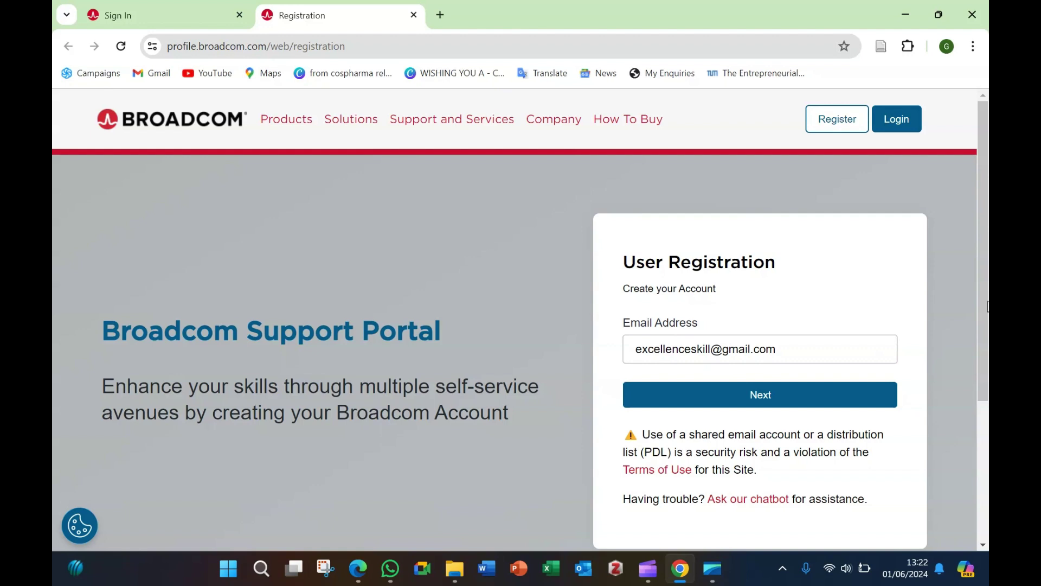
pyautogui.moveTo(982, 302)
pyautogui.mouseDown()
pyautogui.moveTo(988, 436)
pyautogui.moveTo(987, 322)
pyautogui.mouseUp()
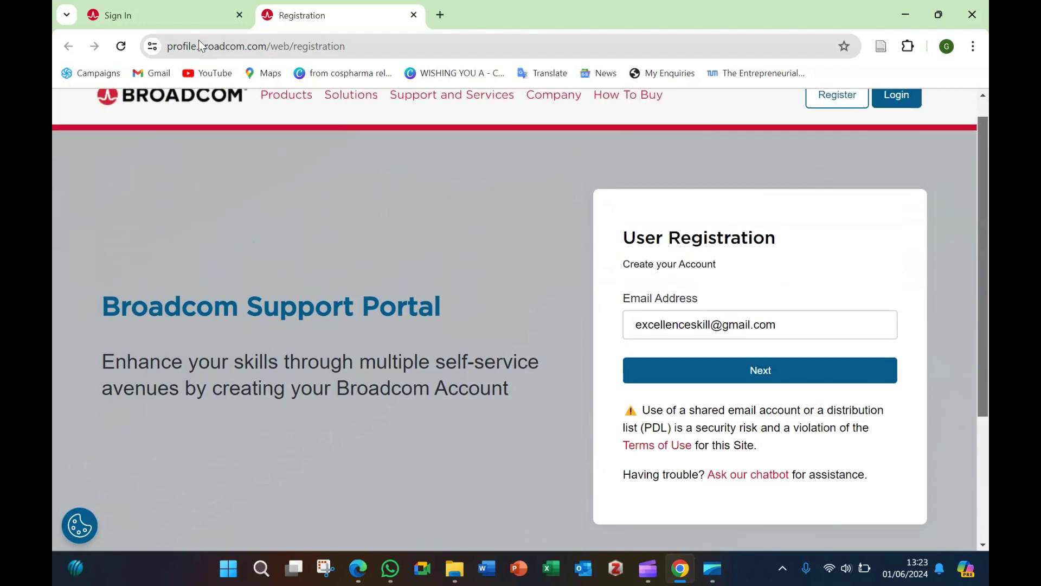
pyautogui.click(414, 14)
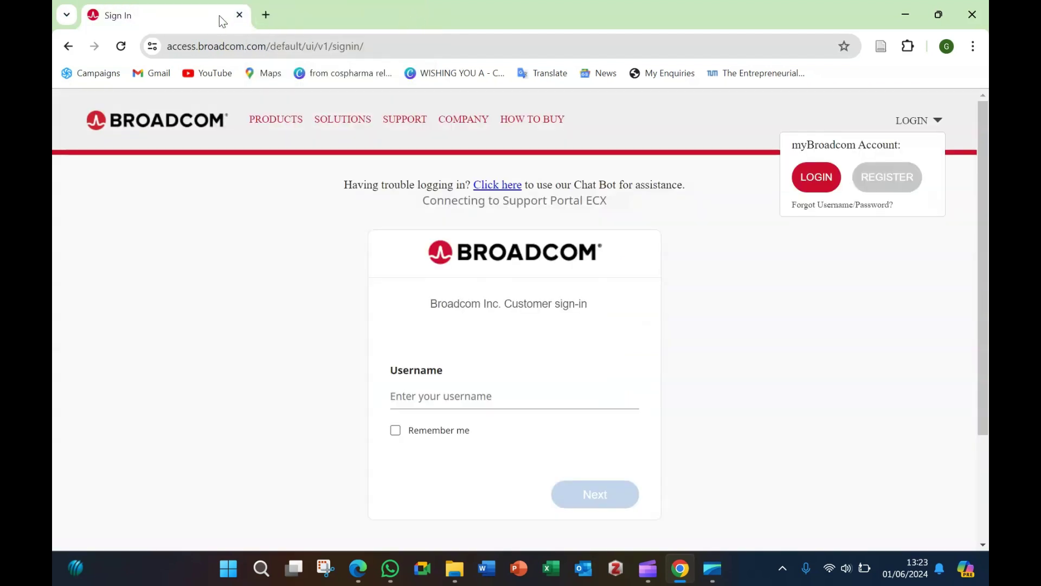
# Step: Open an Incognito window and load the 'VMware Workstation Pro: Now Available Free for Personal Use' post
pyautogui.click(267, 15)
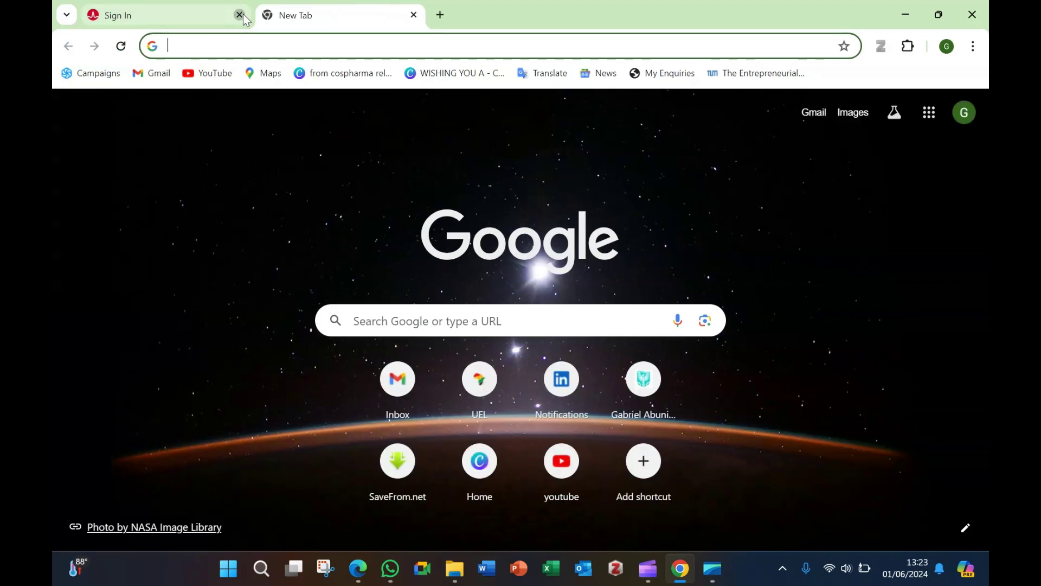
pyautogui.click(974, 47)
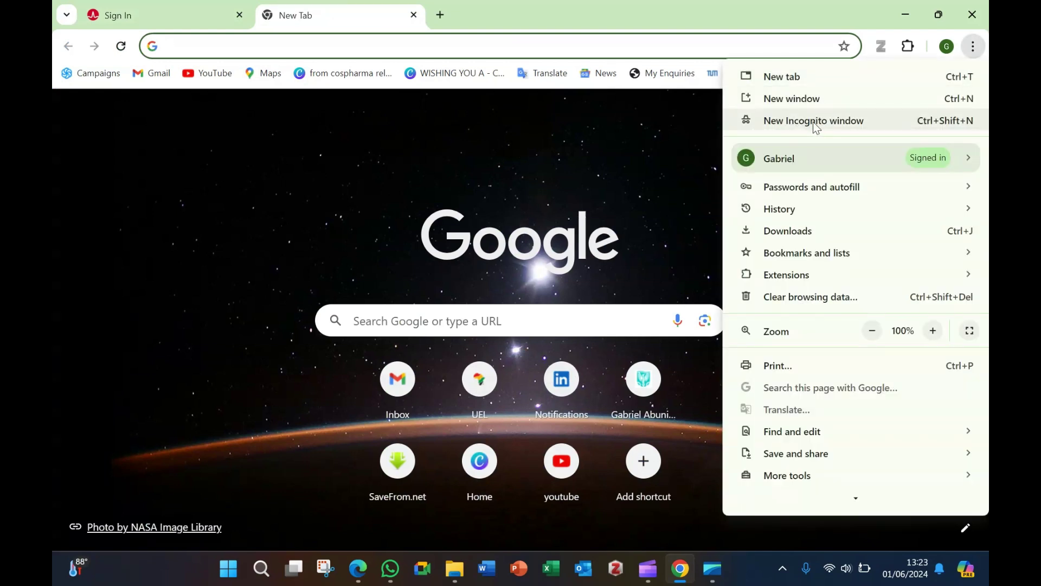
pyautogui.click(855, 127)
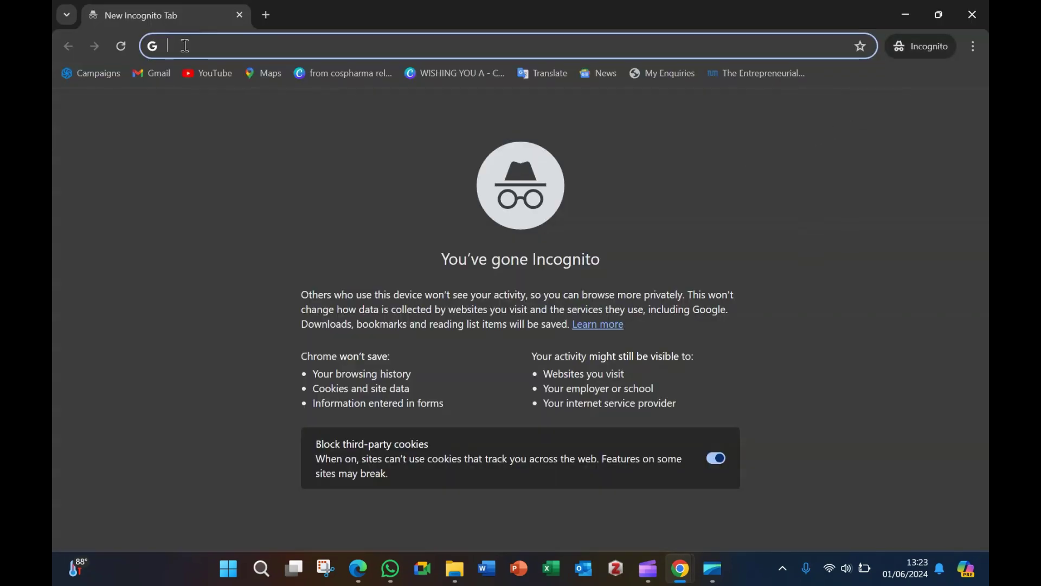
pyautogui.write('https://blogs.vmware.com/workstation/2024/05/vmware-workstation-pro-now-available-free-for-personal-use.html')
pyautogui.press('Return')
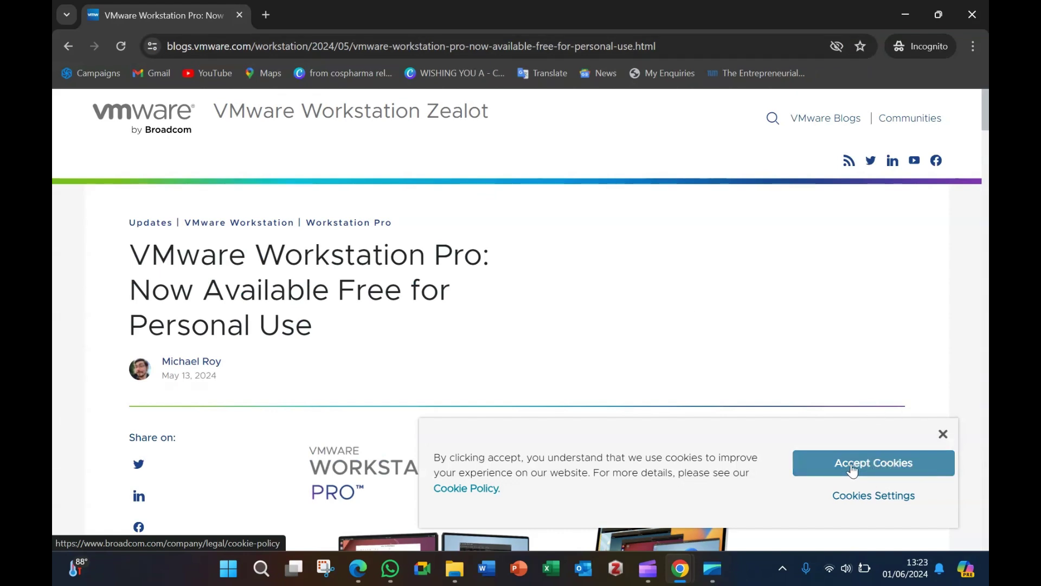
# Step: Accept the blog's cookies and follow the 'VMware Workstation Pro Download' link to Broadcom's sign-in page
pyautogui.click(881, 467)
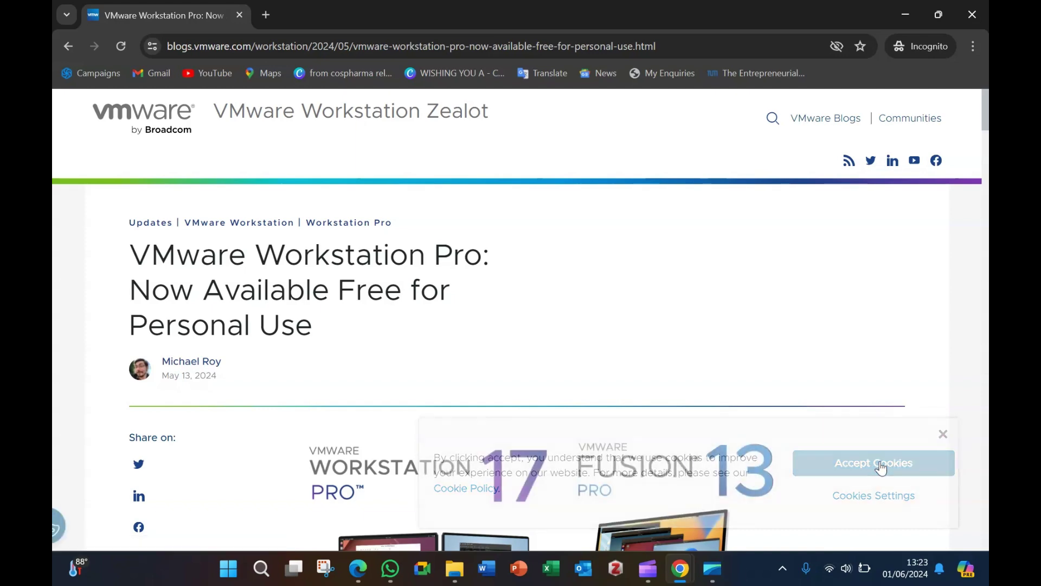
pyautogui.scroll(-12, 795, 285)
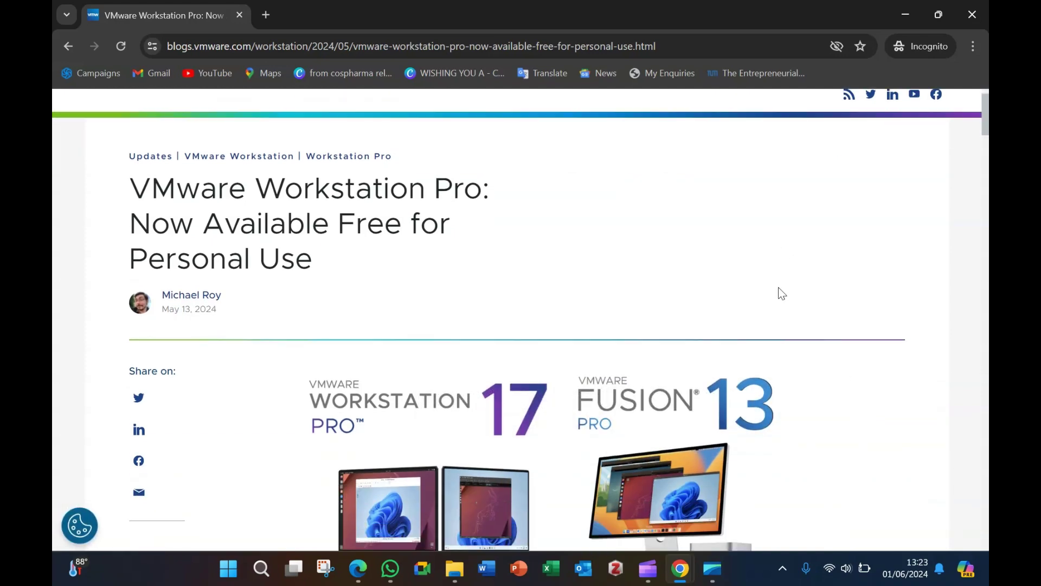
pyautogui.scroll(-9, 780, 281)
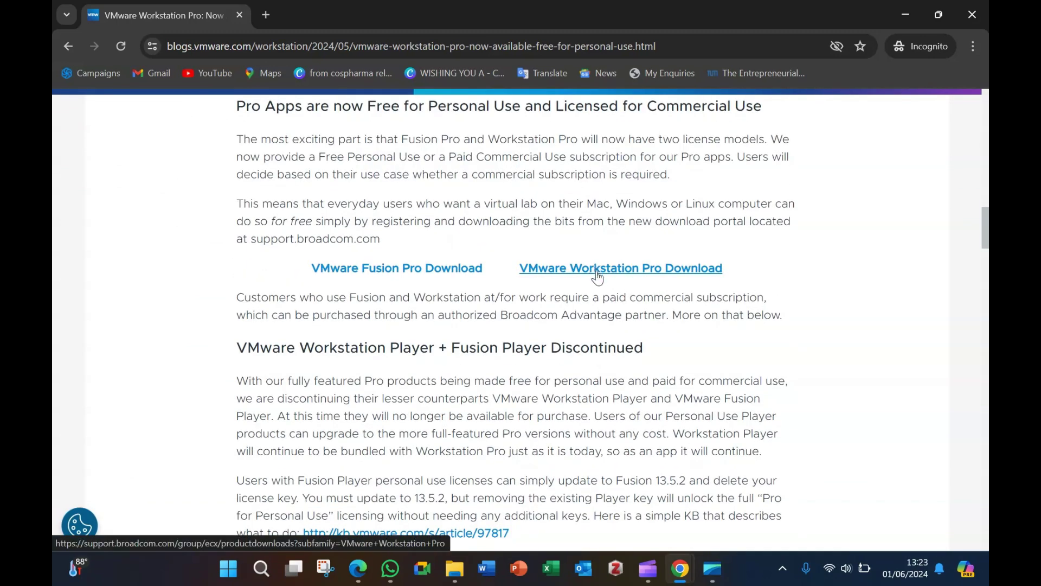
pyautogui.click(608, 276)
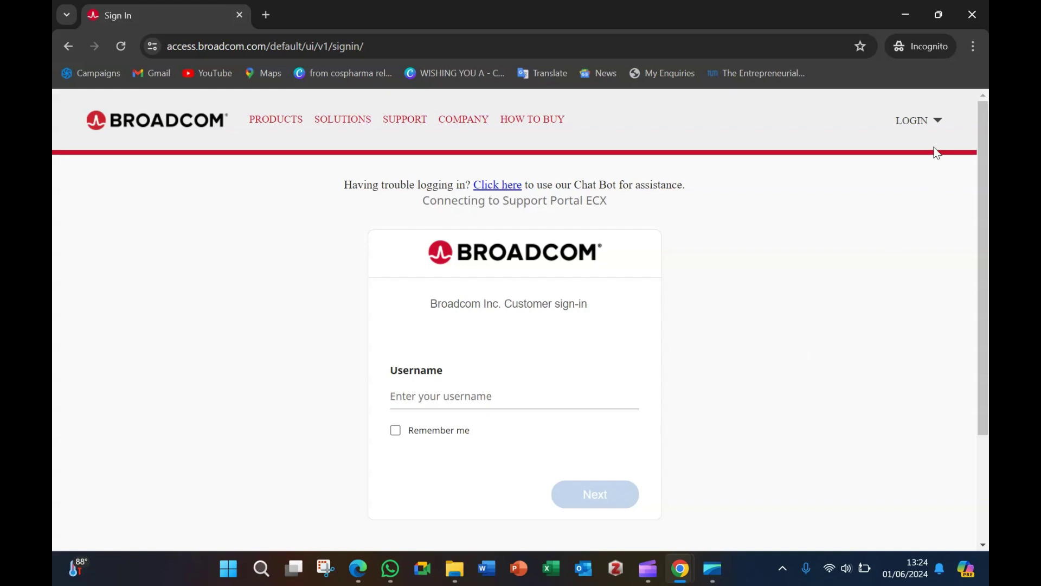
# Step: Open Broadcom's User Registration page in a new tab from the LOGIN menu's REGISTER option
pyautogui.click(940, 124)
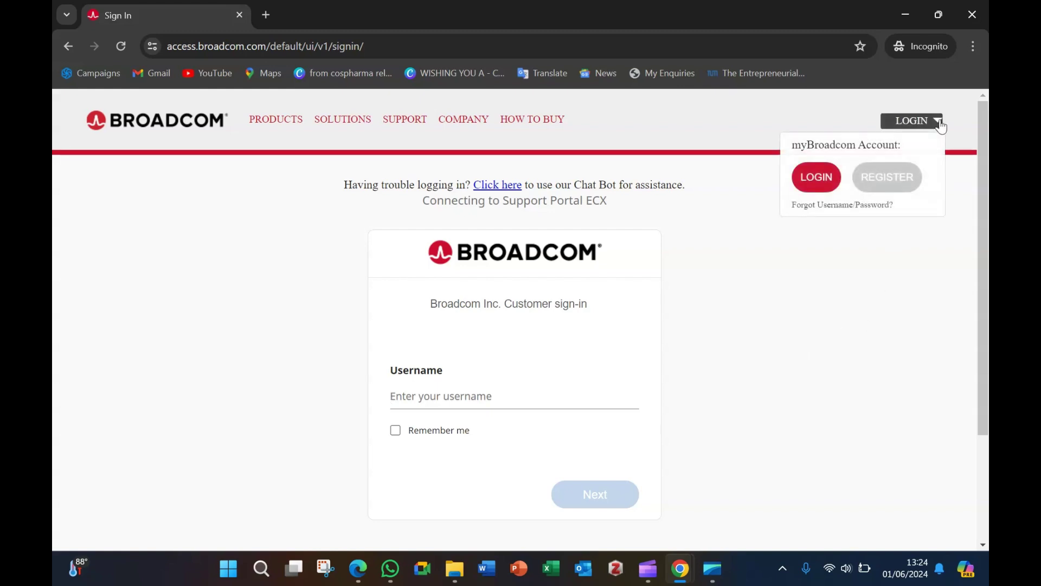
pyautogui.click(890, 183)
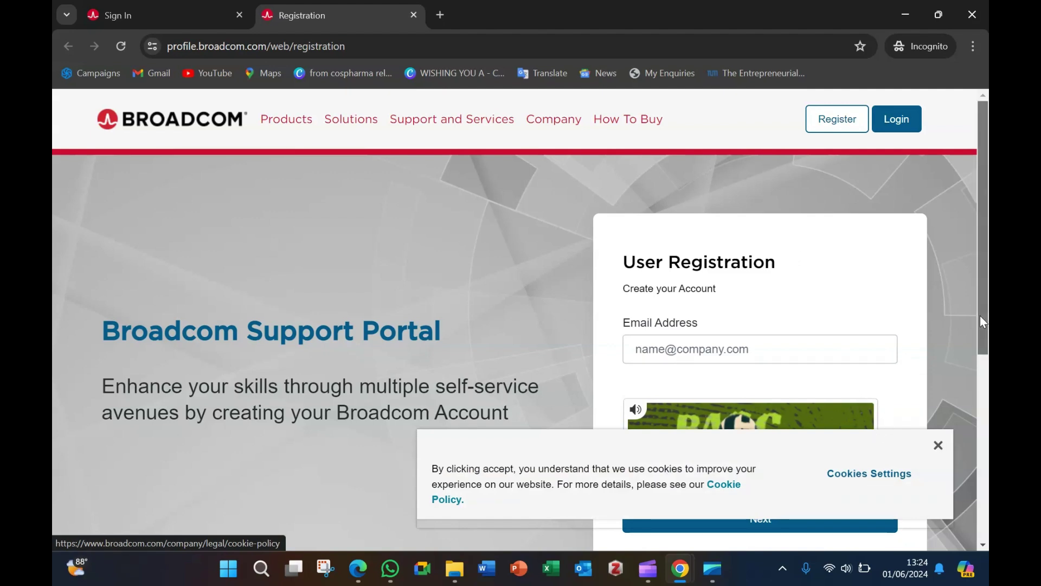
pyautogui.moveTo(980, 316); pyautogui.dragTo(989, 405)
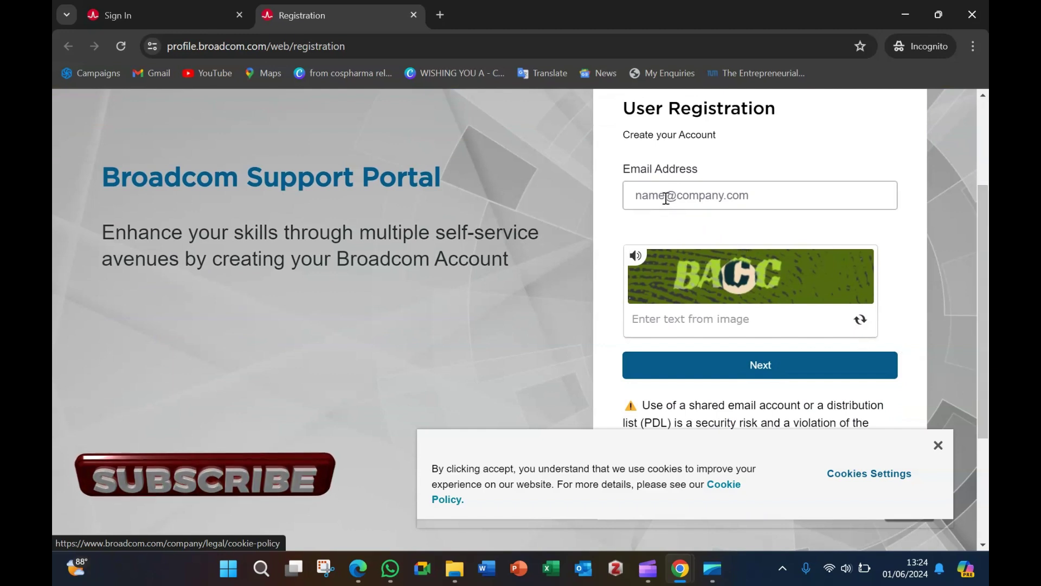
# Step: Fill in the saved registration e-mail, enter the captcha text, and submit with Next
pyautogui.moveTo(983, 216); pyautogui.dragTo(983, 207)
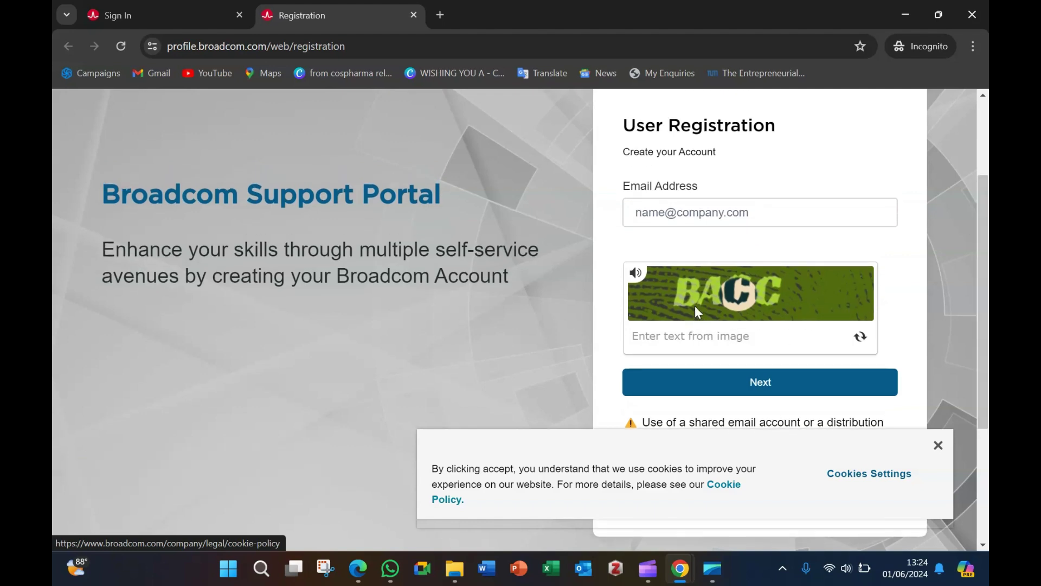
pyautogui.click(704, 211)
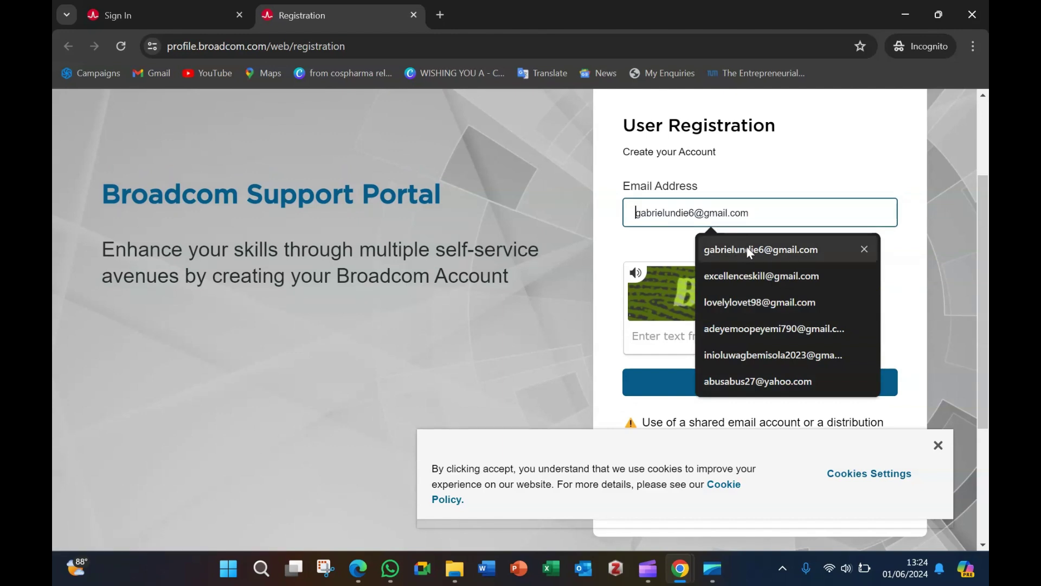
pyautogui.click(760, 275)
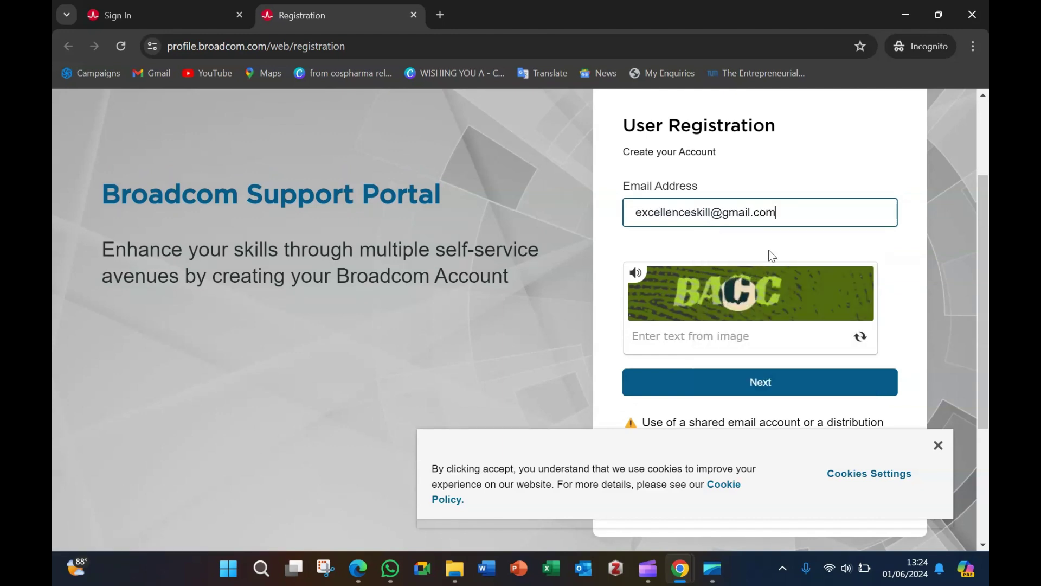
pyautogui.click(672, 337)
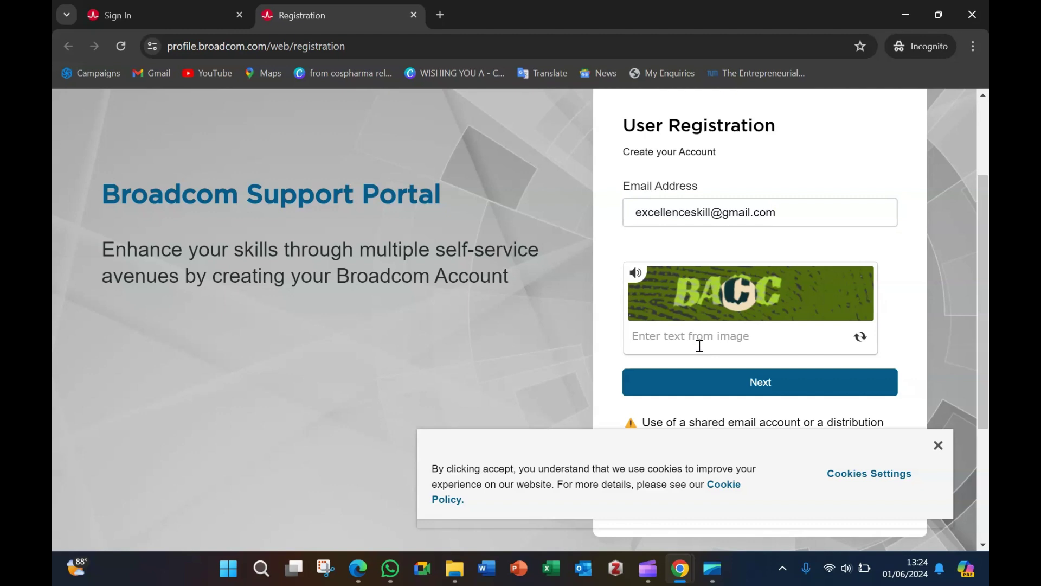
pyautogui.write('BAOC')
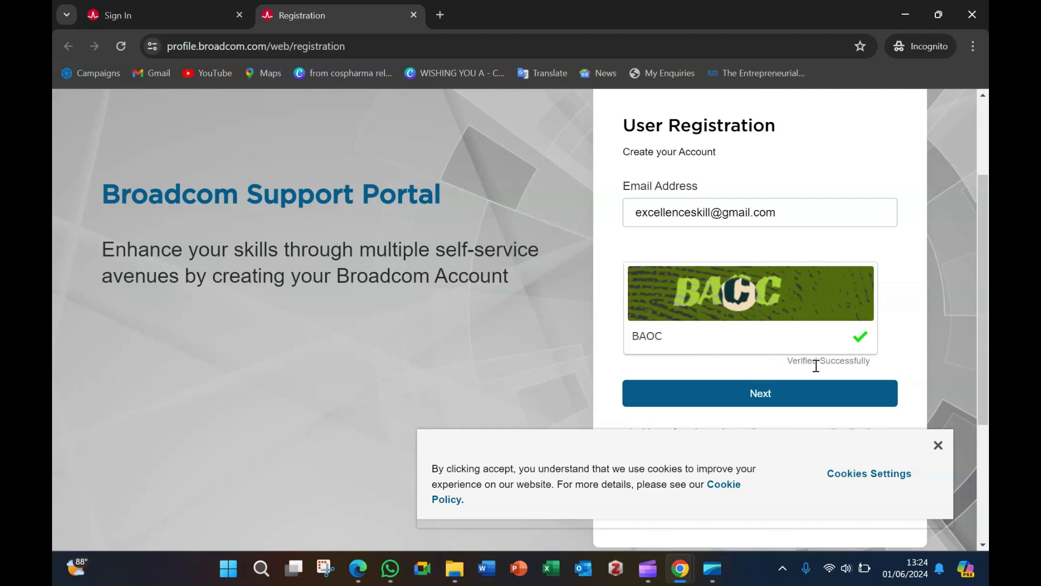
pyautogui.click(766, 391)
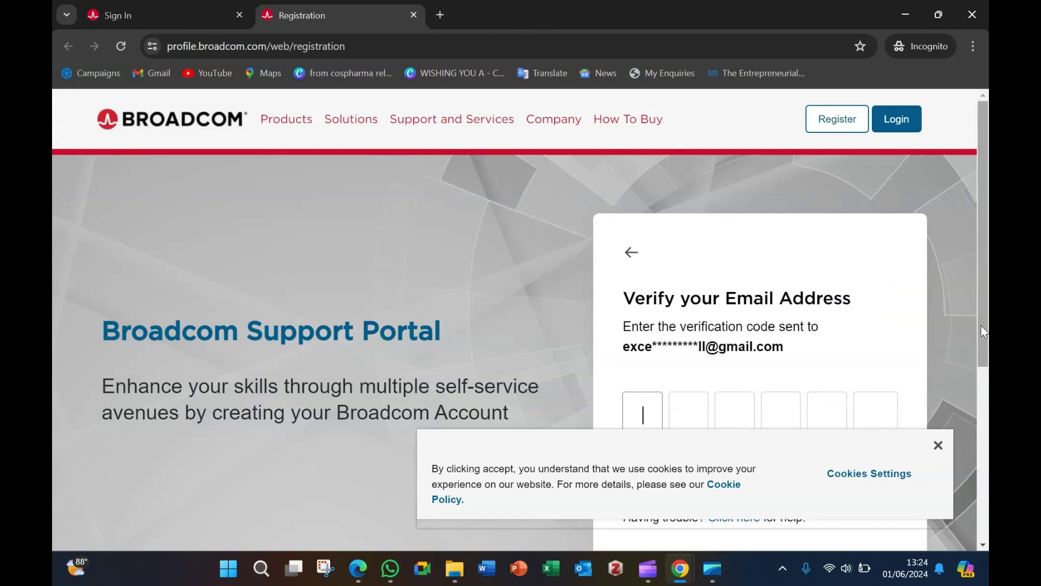
# Step: Switch to the regular Chrome window and open the Gmail inbox from the New Tab shortcut
pyautogui.moveTo(981, 326); pyautogui.dragTo(986, 373)
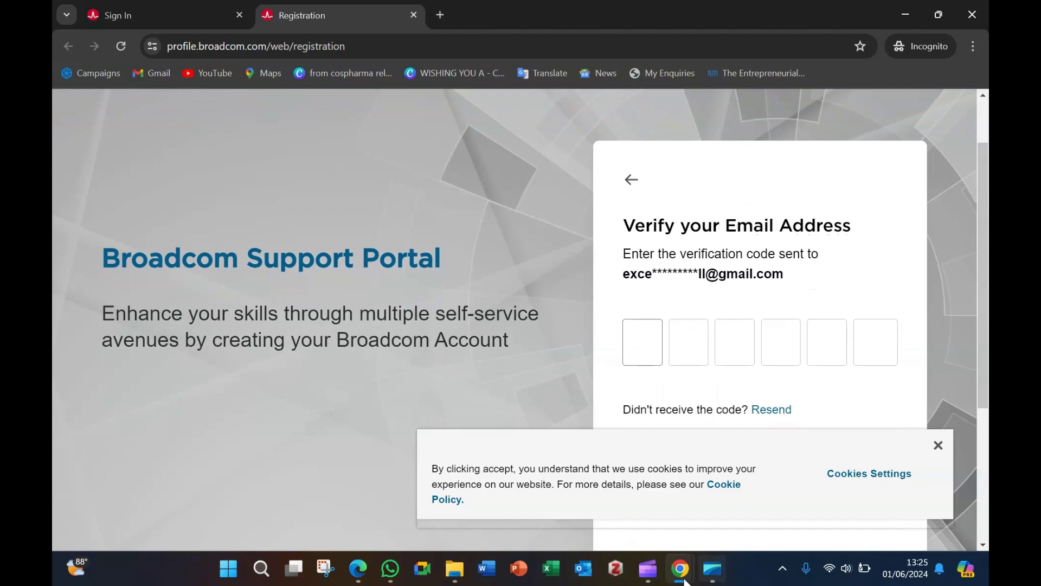
pyautogui.moveTo(687, 577)
pyautogui.click(636, 529)
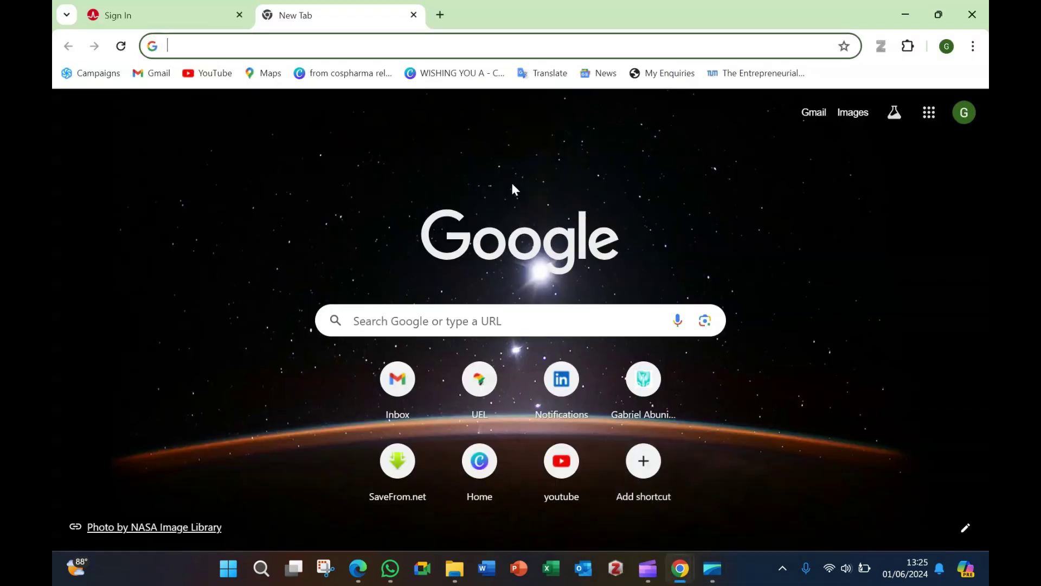
pyautogui.click(402, 396)
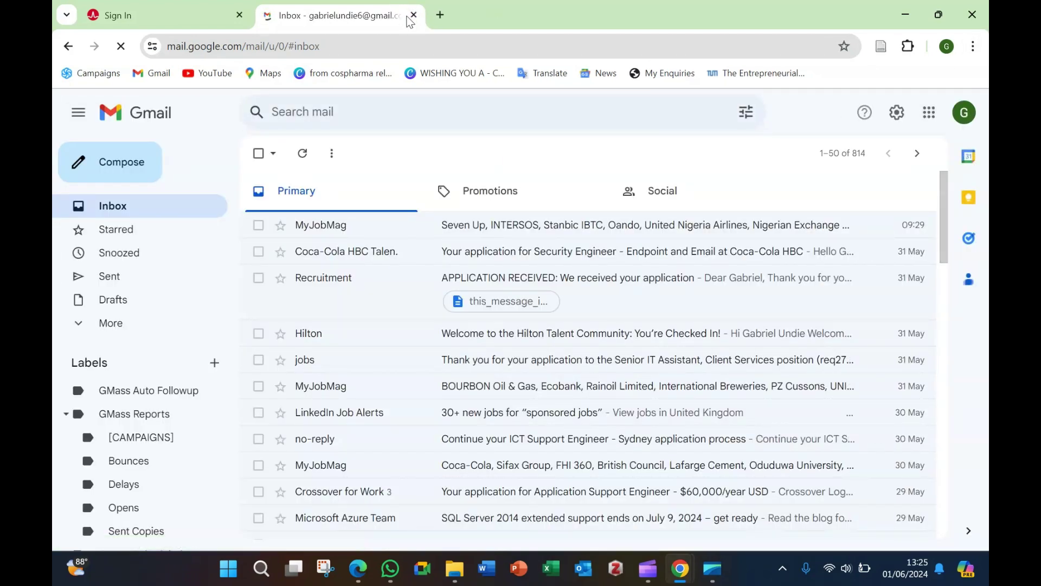
# Step: Switch to the registration Gmail account, open the Broadcom Registration Notice, and copy its verification code
pyautogui.click(965, 112)
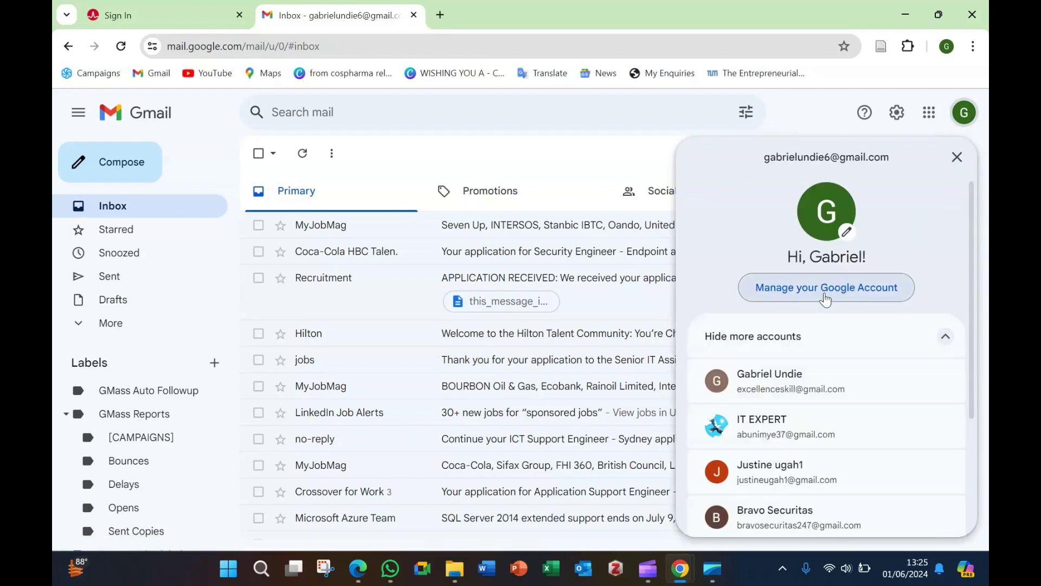
pyautogui.click(805, 383)
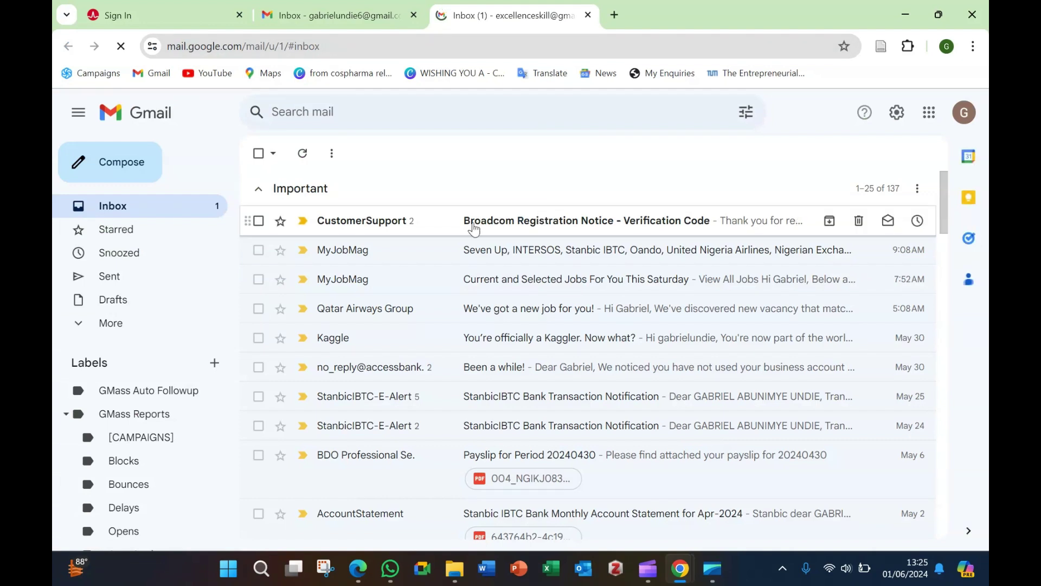
pyautogui.click(475, 225)
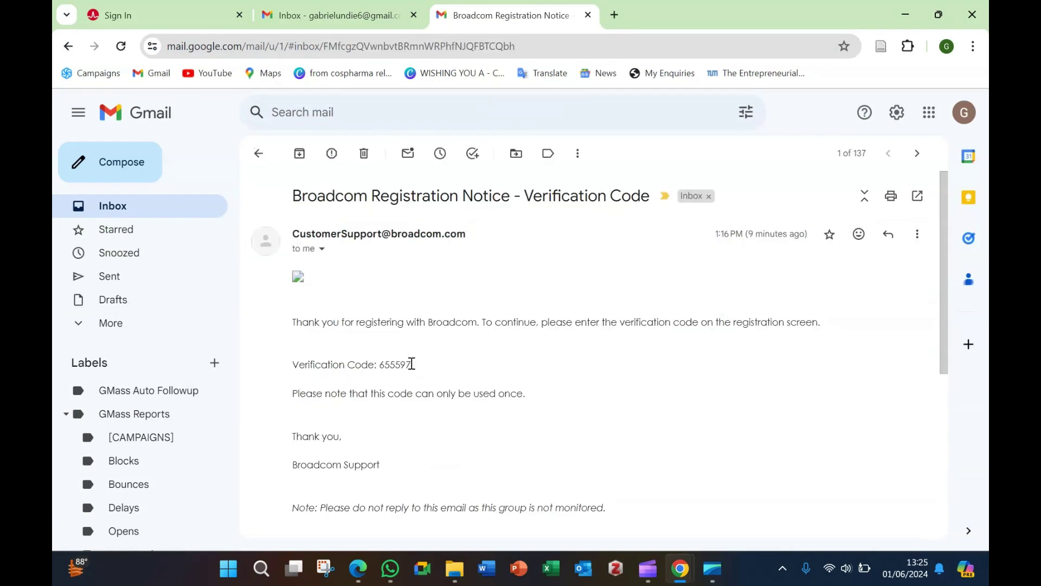
pyautogui.moveTo(414, 368); pyautogui.dragTo(377, 364)
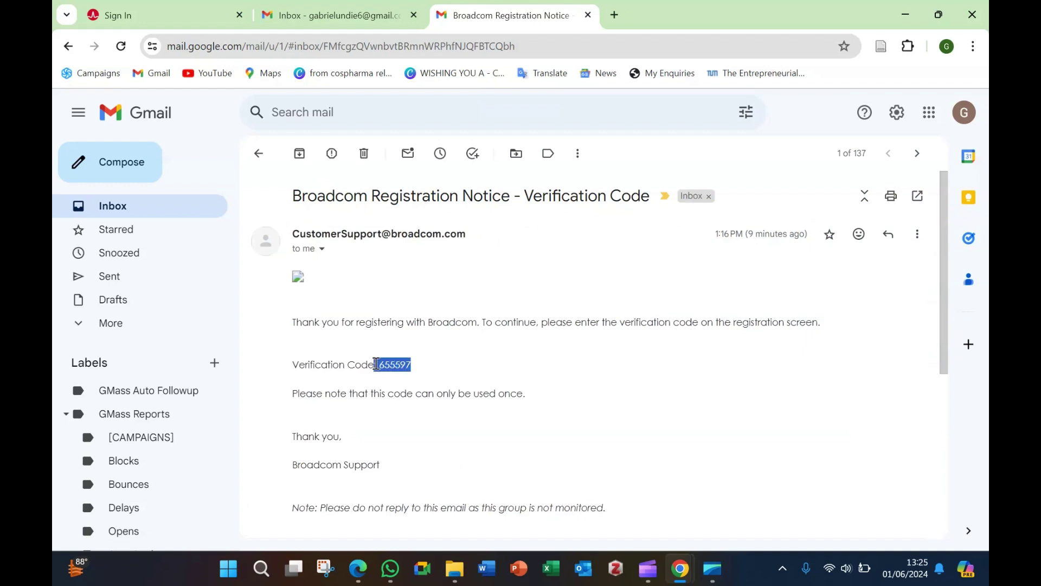
pyautogui.rightClick(399, 366)
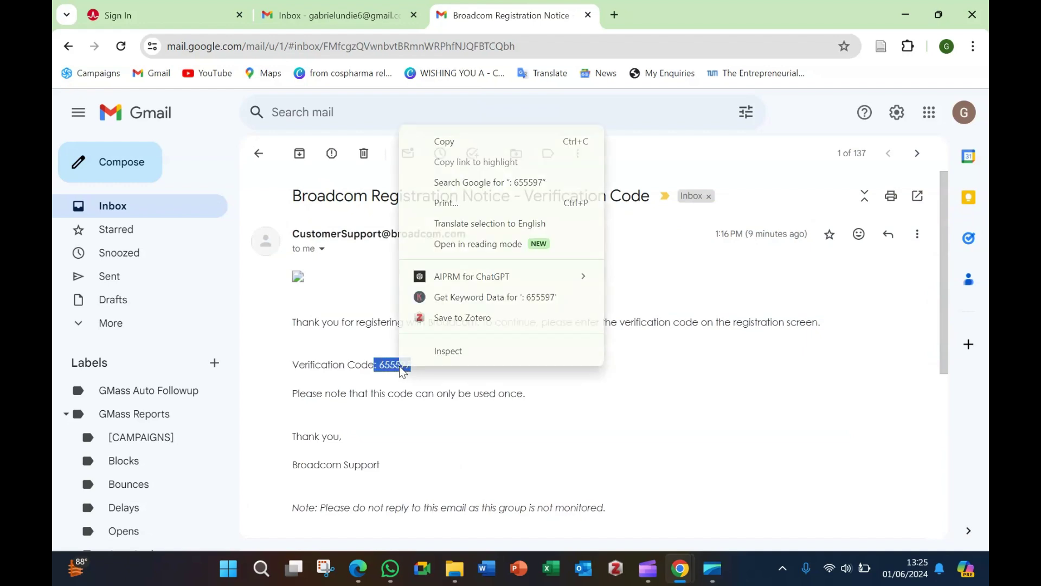
pyautogui.click(444, 140)
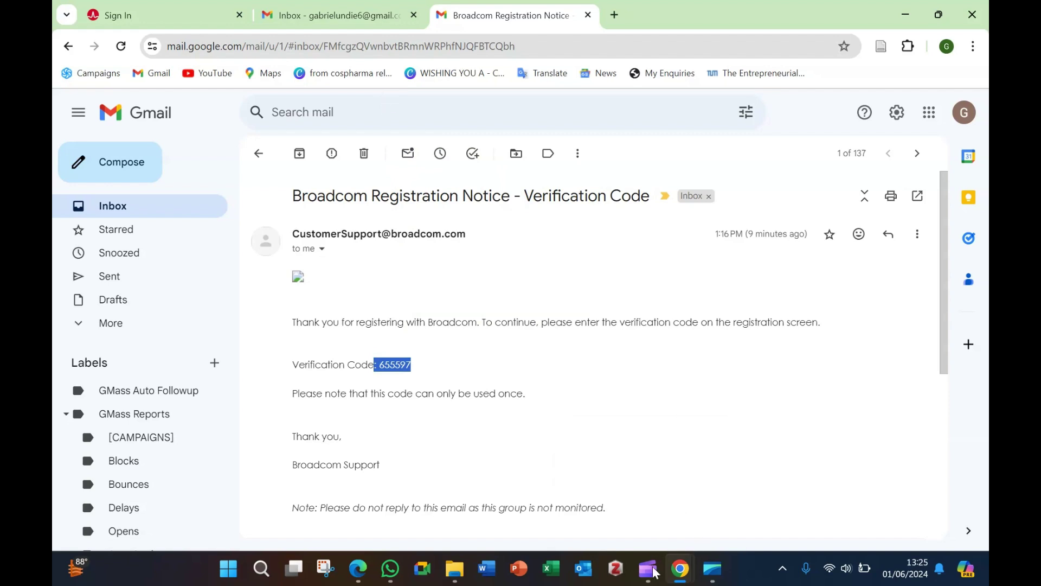
pyautogui.moveTo(680, 578)
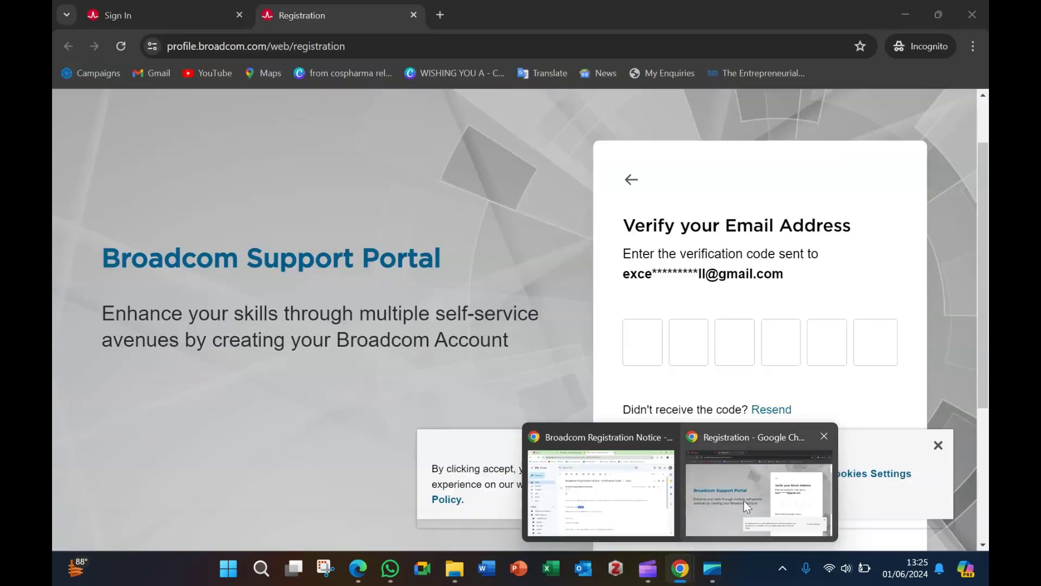
# Step: Paste the verification code into the code boxes and submit it
pyautogui.click(744, 500)
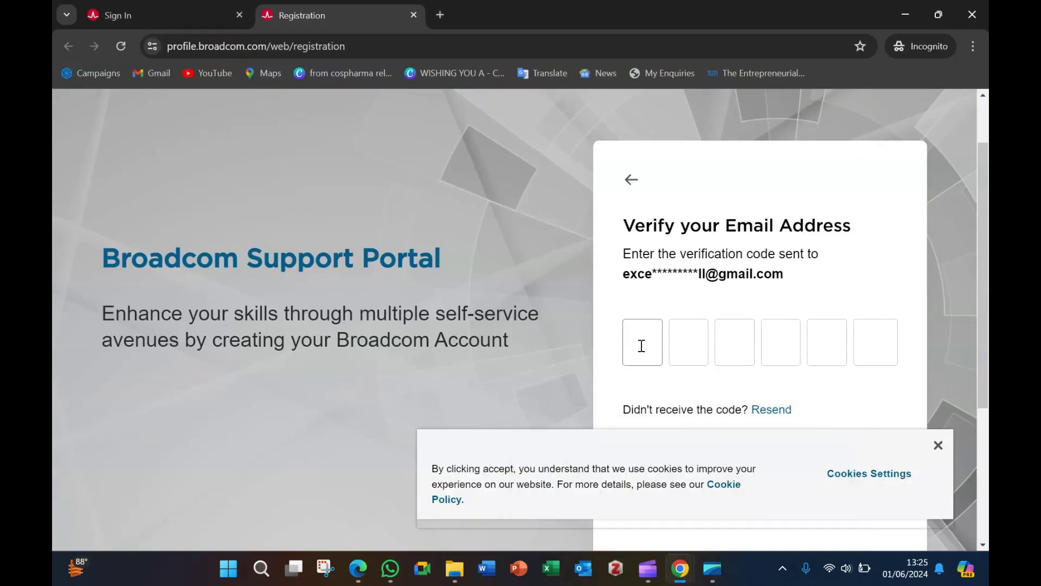
pyautogui.hotkey('ctrl', 'v')
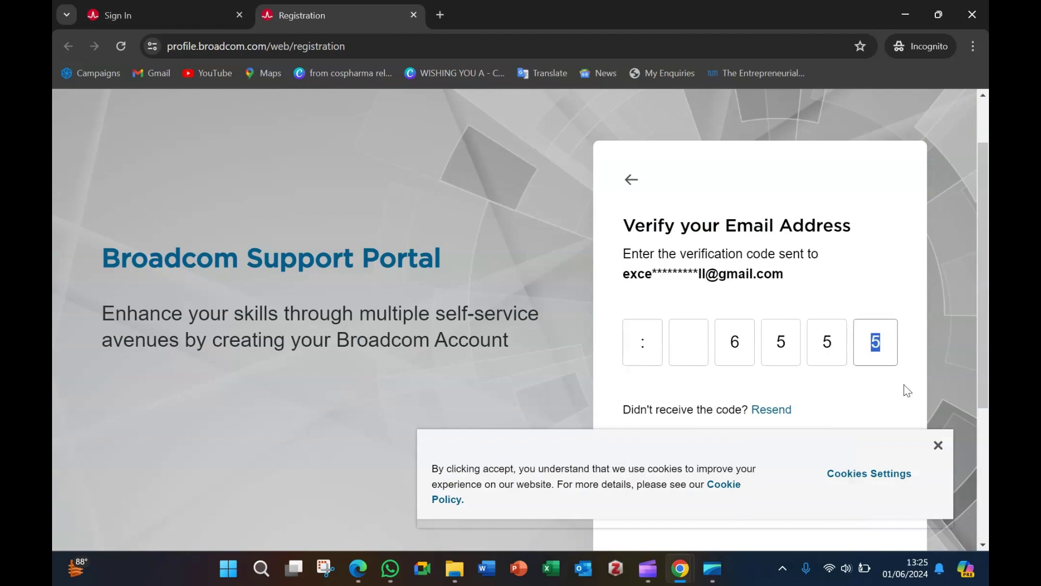
pyautogui.click(884, 345)
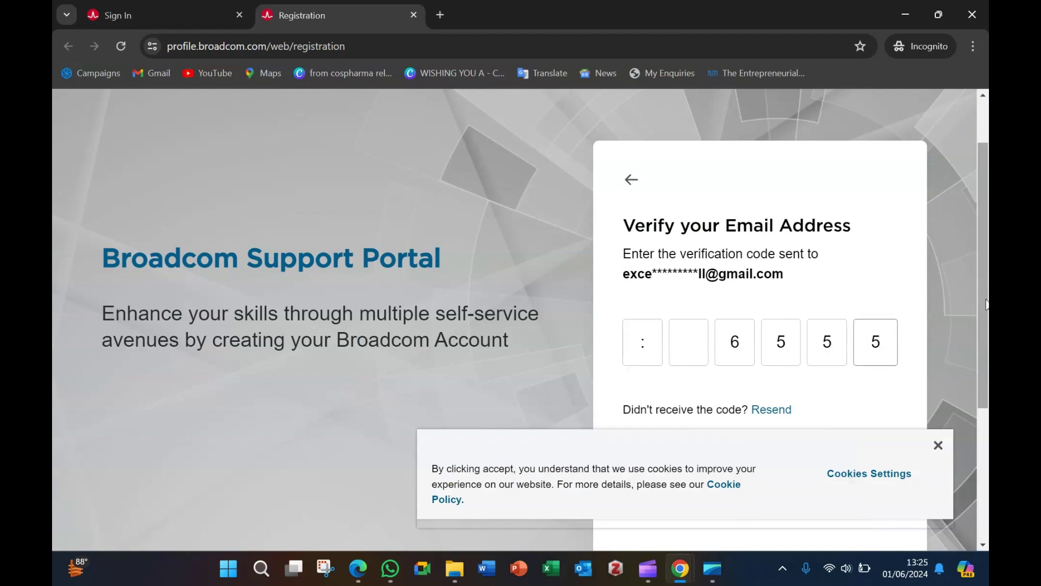
pyautogui.scroll(-3, 984, 395)
pyautogui.scroll(-1, 984, 396)
pyautogui.click(759, 278)
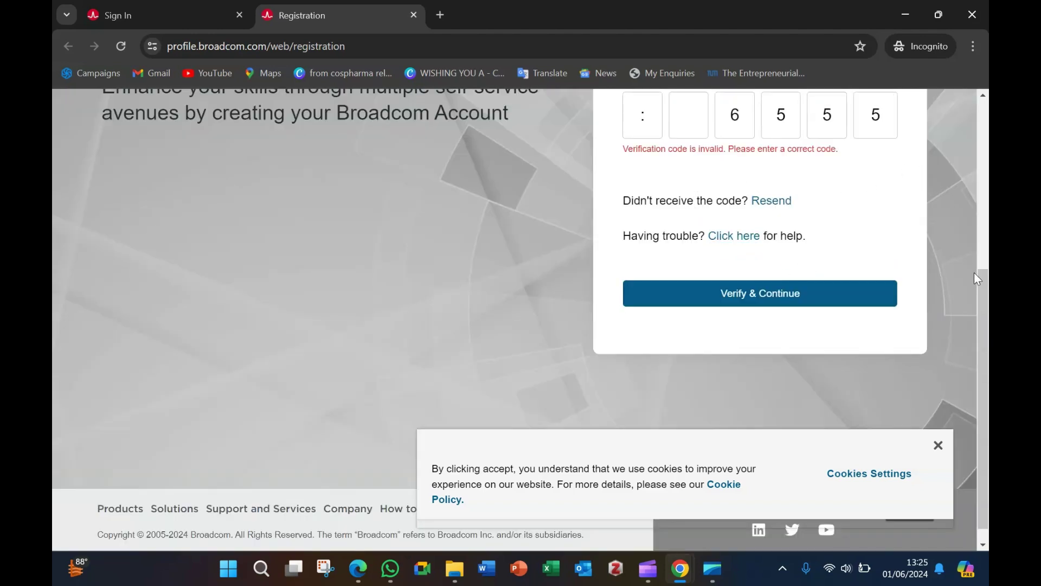
# Step: Delete the rejected code so all six verification boxes are empty
pyautogui.moveTo(981, 278); pyautogui.dragTo(985, 235)
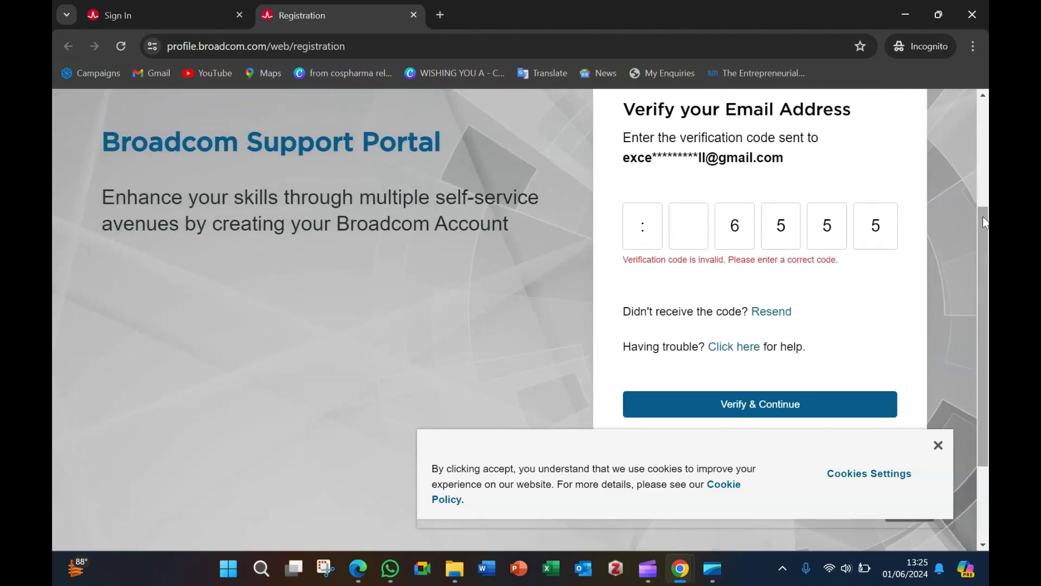
pyautogui.click(653, 231)
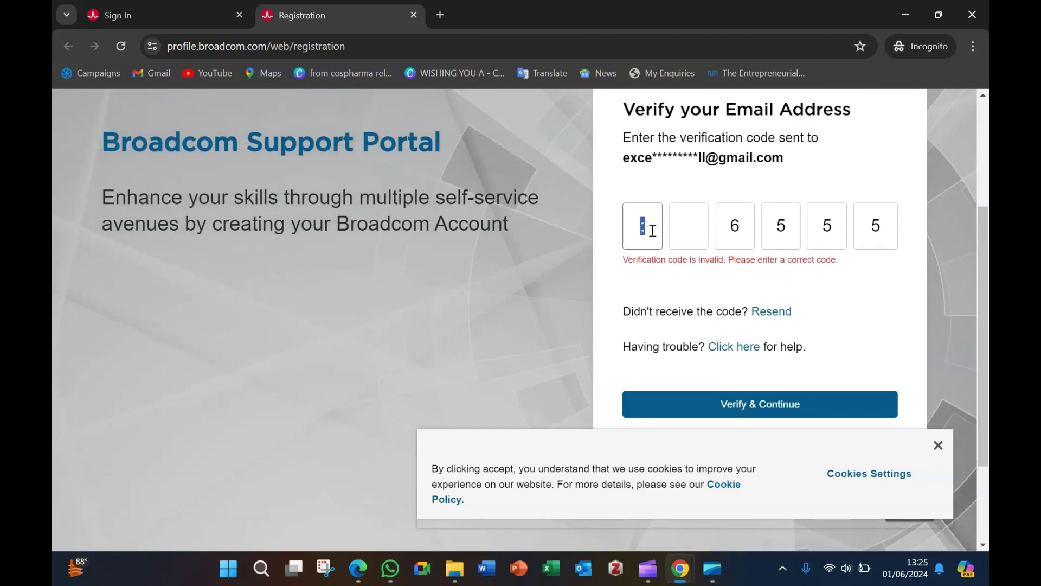
pyautogui.press('BackSpace')
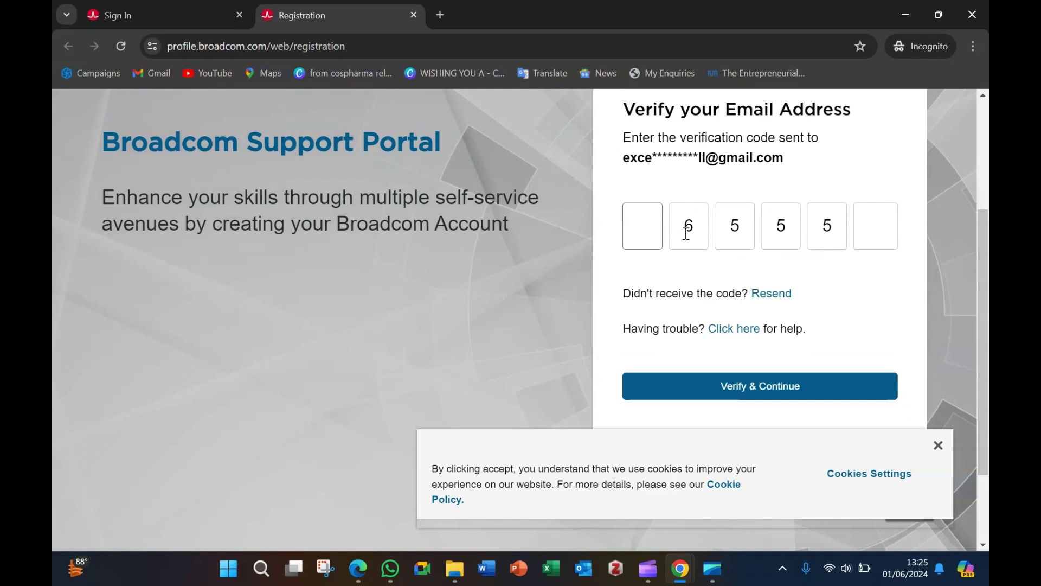
pyautogui.press('Delete')
pyautogui.press('Delete')
pyautogui.press('Delete')
pyautogui.press('Delete')
pyautogui.press('Delete')
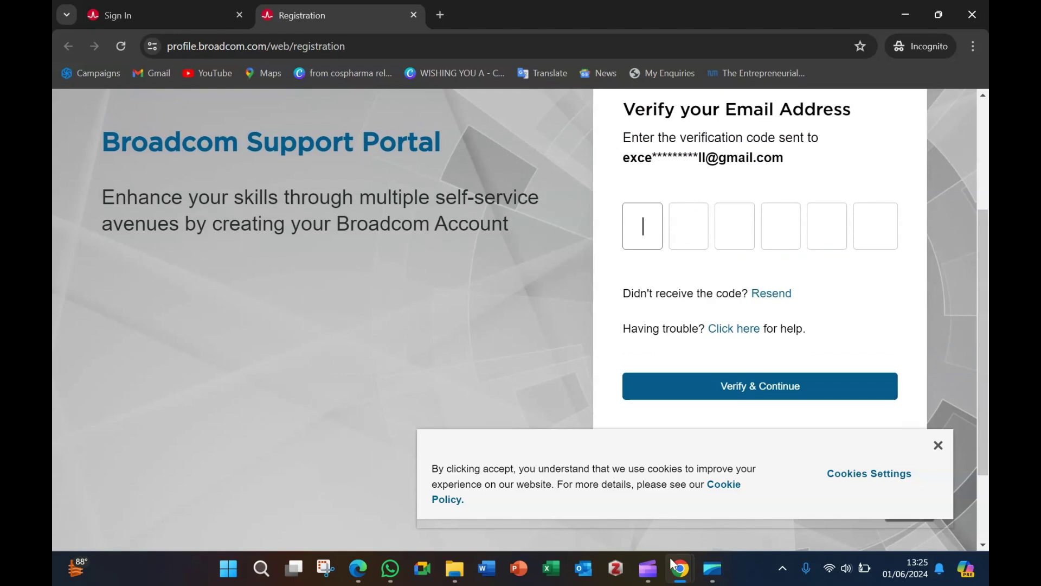
pyautogui.moveTo(684, 573)
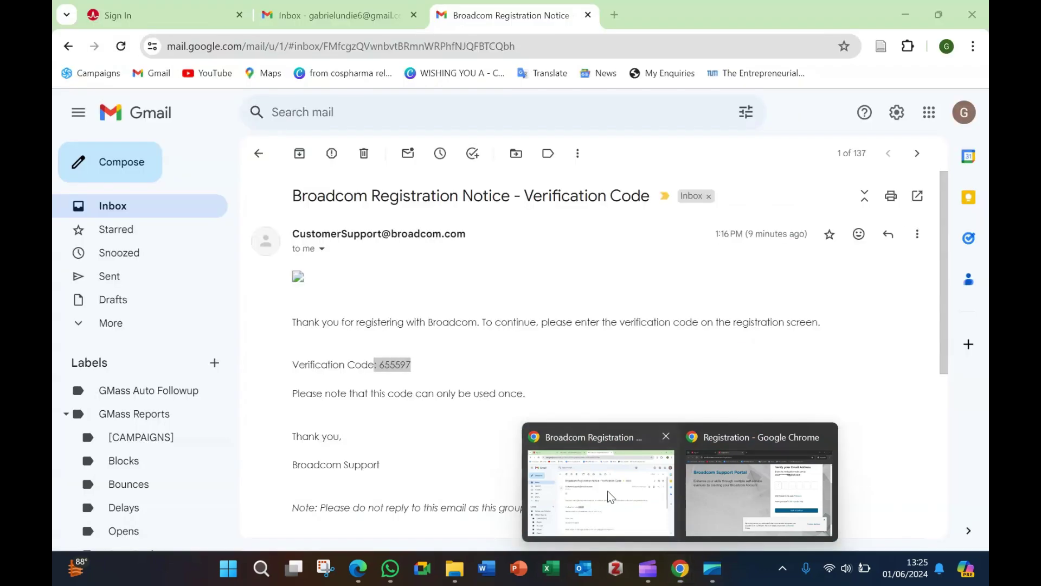
# Step: Copy the code from the newest Broadcom verification email in Gmail, then return to the verification page
pyautogui.click(611, 496)
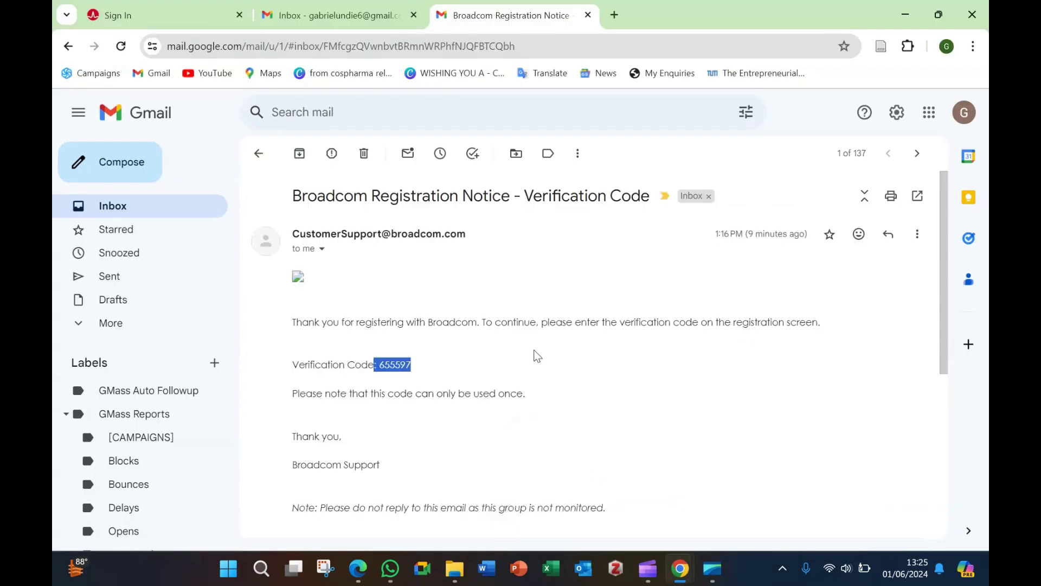
pyautogui.scroll(-3, 535, 356)
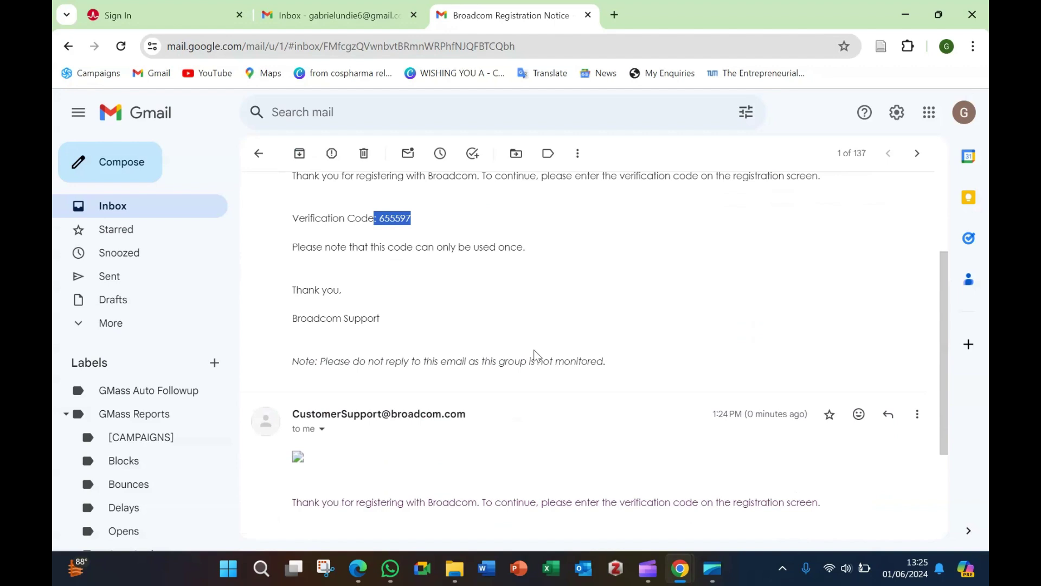
pyautogui.scroll(3, 554, 361)
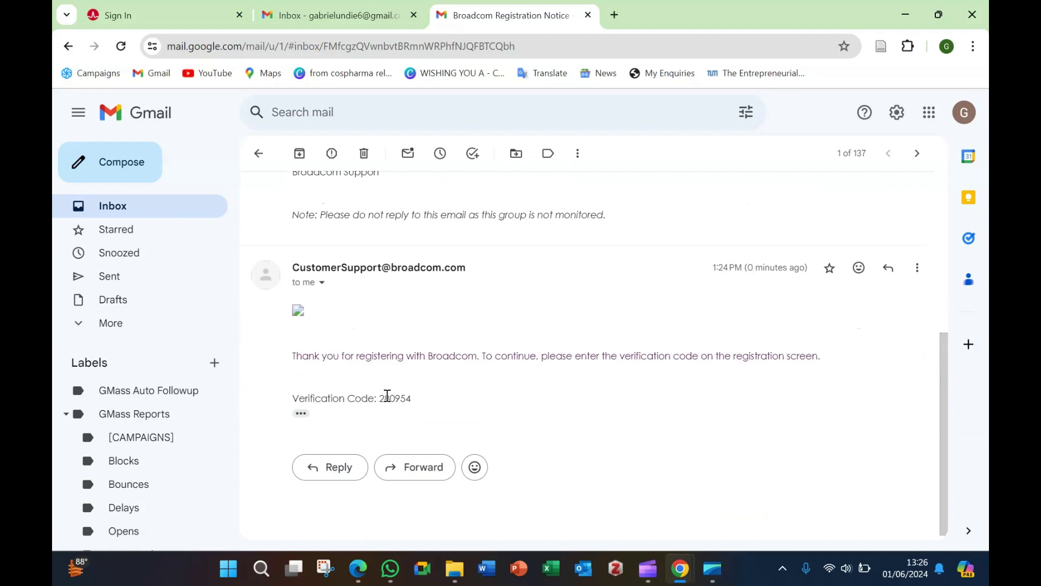
pyautogui.moveTo(379, 398); pyautogui.dragTo(421, 401)
pyautogui.rightClick(395, 400)
pyautogui.click(439, 170)
pyautogui.moveTo(678, 574)
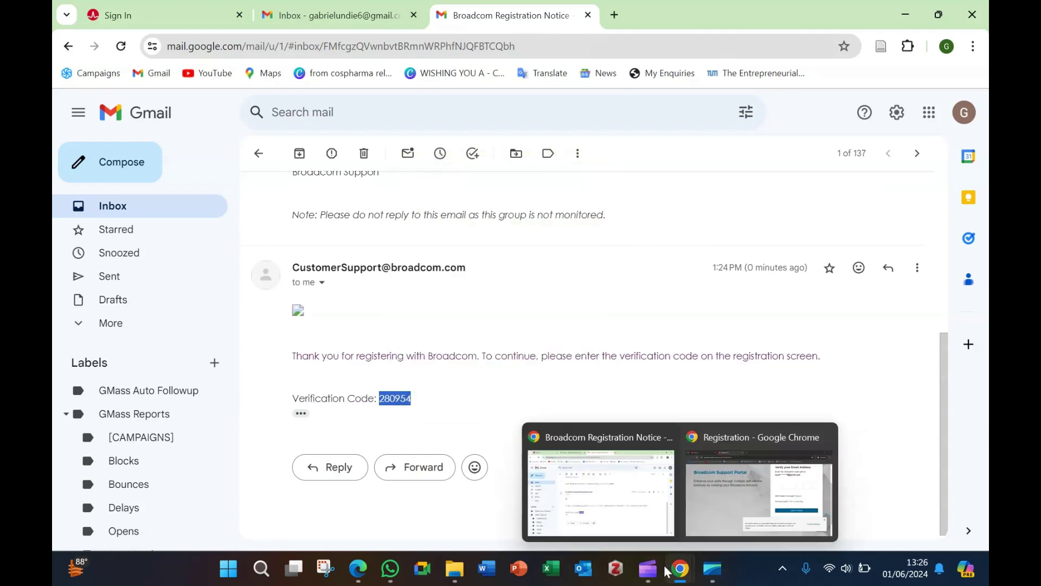
pyautogui.click(711, 528)
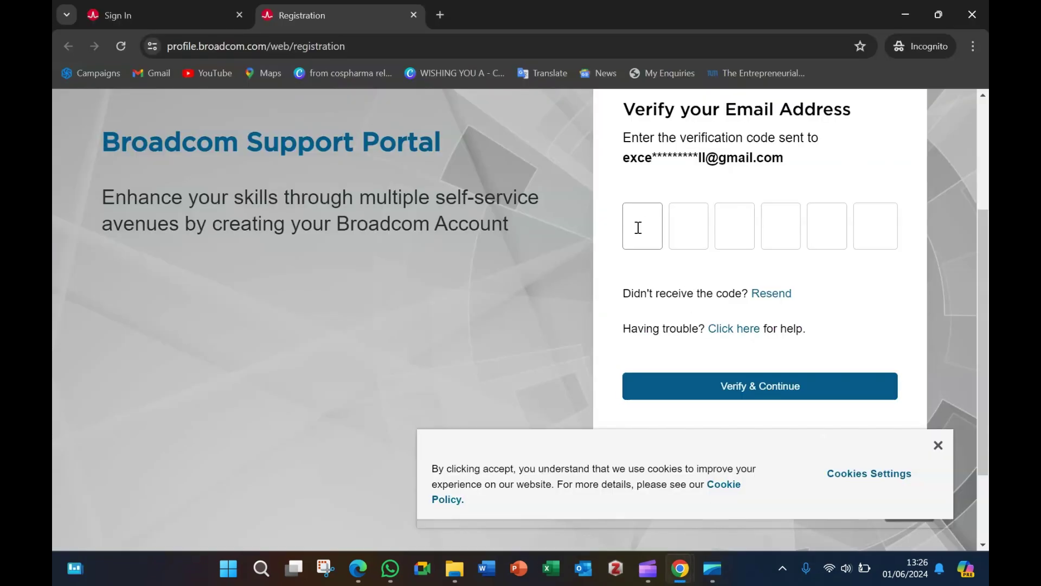
# Step: Paste the new code into the boxes and submit it with Verify & Continue
pyautogui.hotkey('ctrl', 'v')
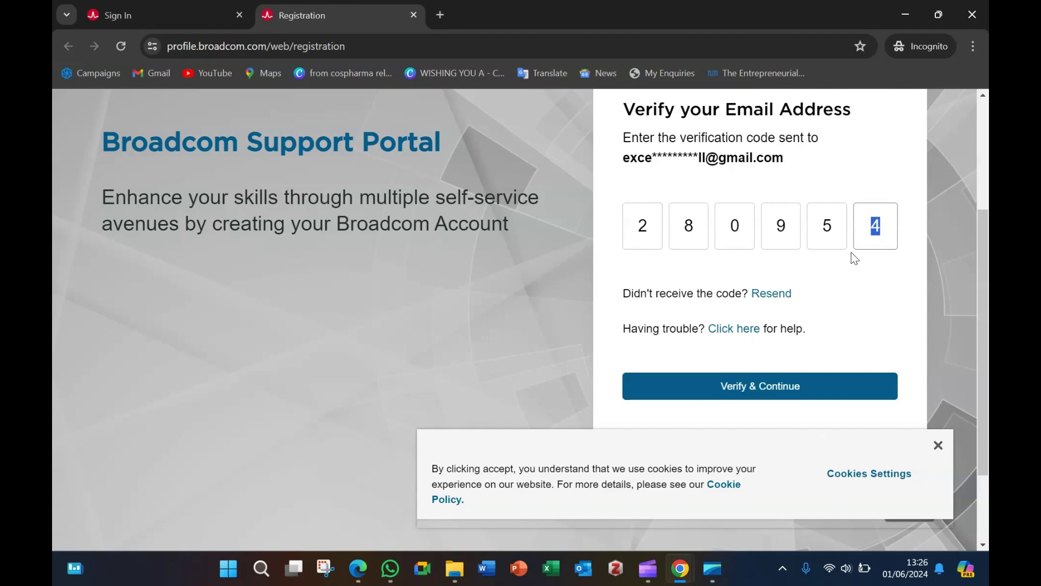
pyautogui.click(780, 388)
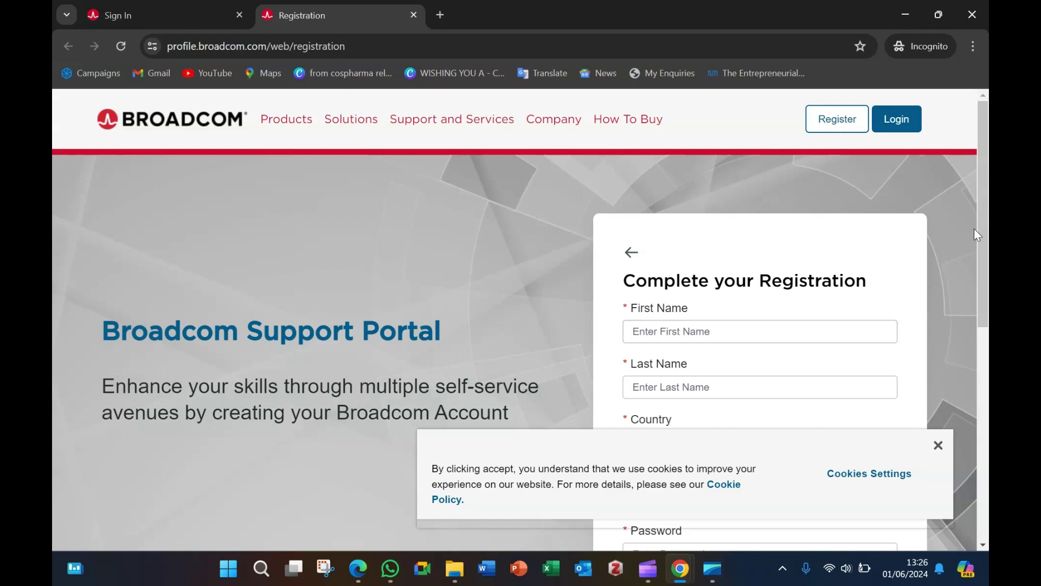
# Step: Fill first name, last name and country from the saved autofill entry
pyautogui.moveTo(986, 225); pyautogui.dragTo(987, 276)
pyautogui.click(670, 227)
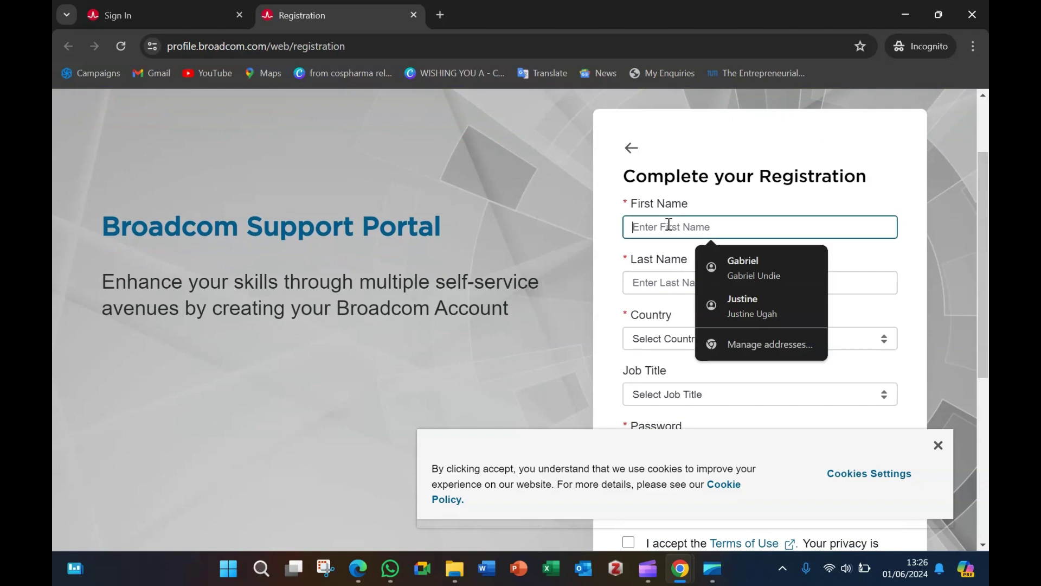
pyautogui.click(753, 260)
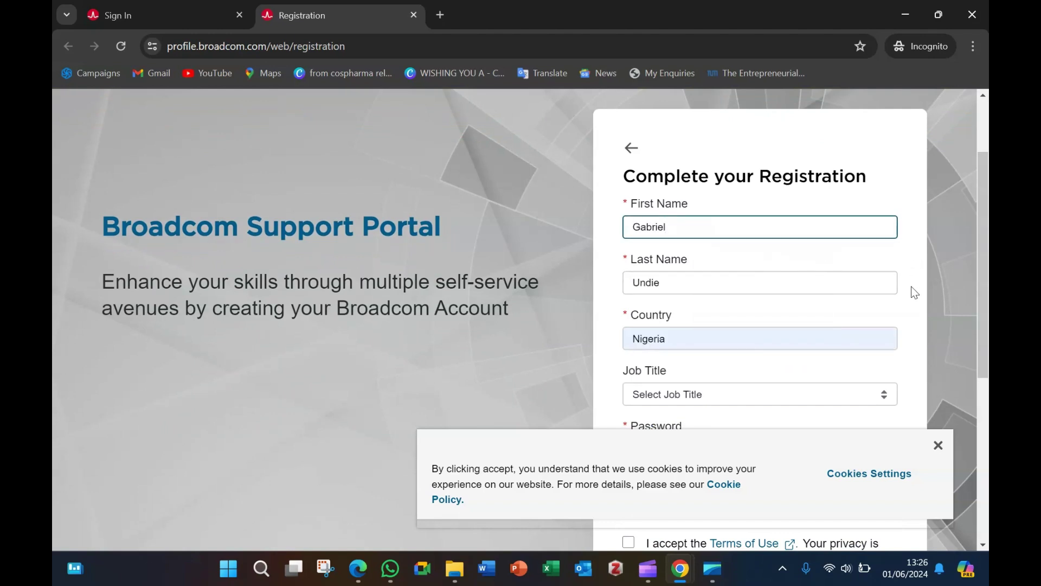
# Step: Set the job title to Engineer in the Job Title dropdown
pyautogui.scroll(-1, 889, 304)
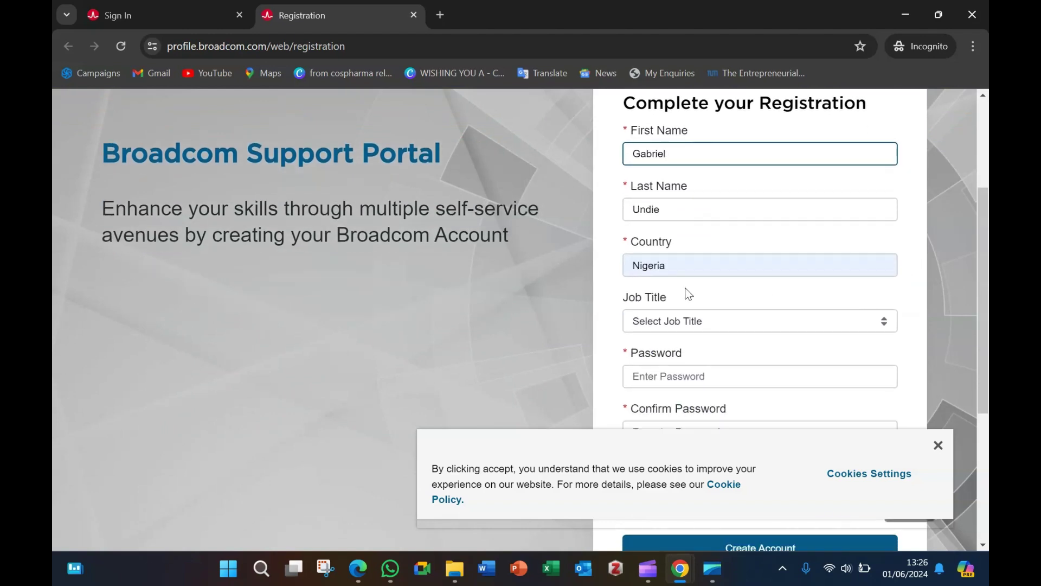
pyautogui.scroll(-1, 705, 312)
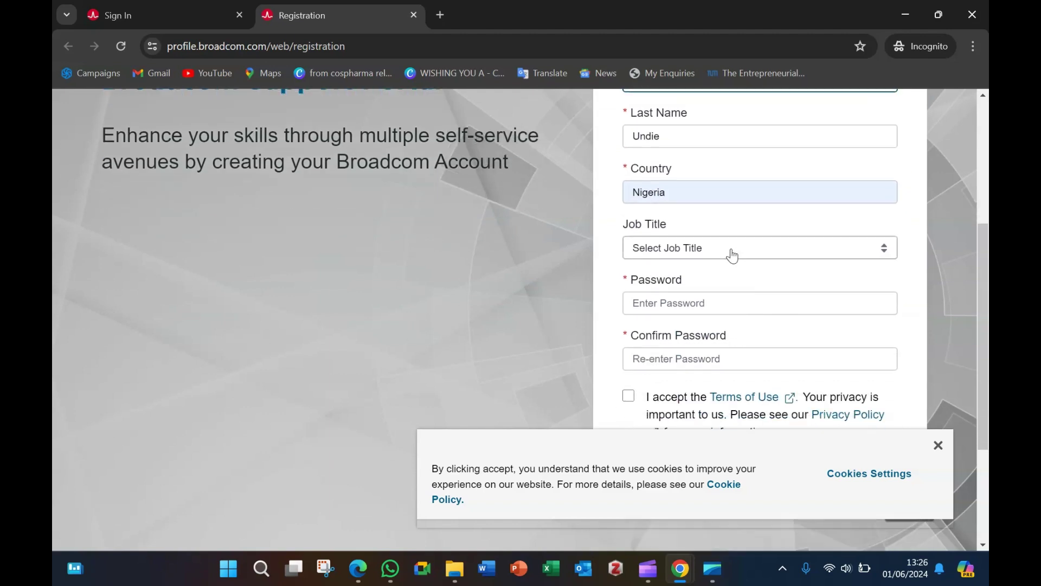
pyautogui.click(773, 256)
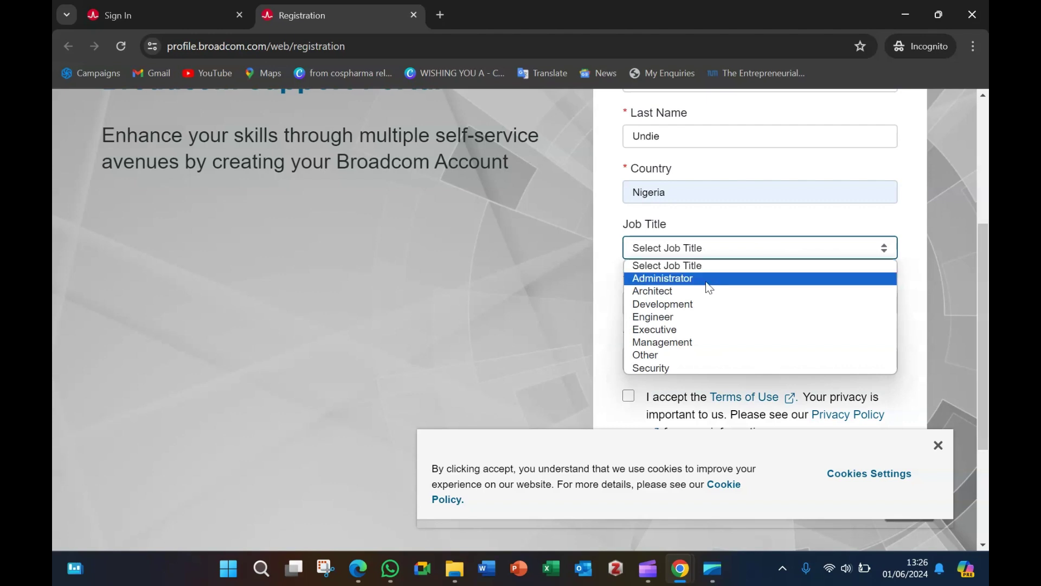
pyautogui.click(669, 322)
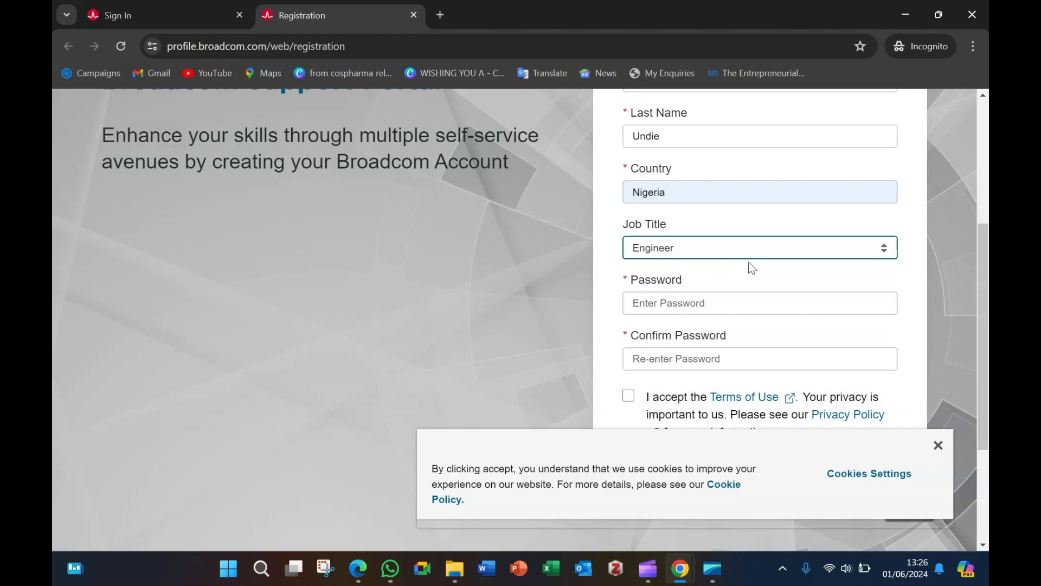
pyautogui.click(657, 303)
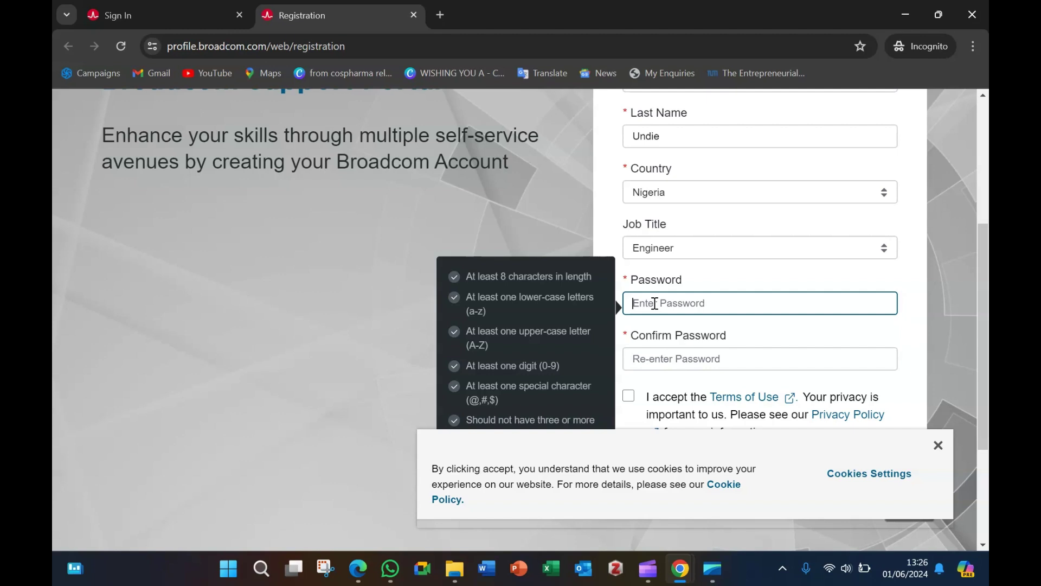
# Step: Enter the account password, correct it, and re-enter it in the confirm field
pyautogui.write('P')
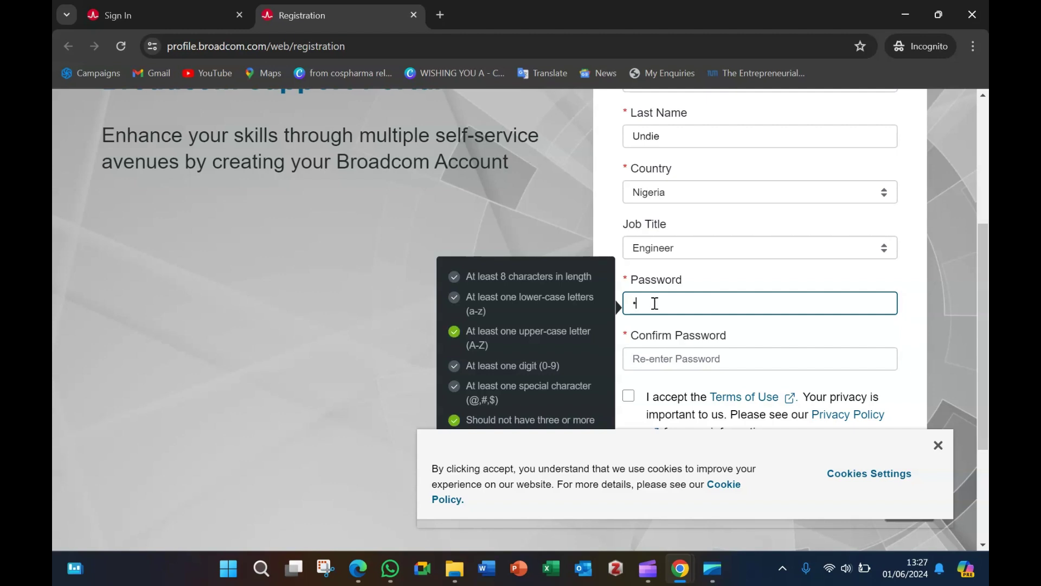
pyautogui.write('a••••1')
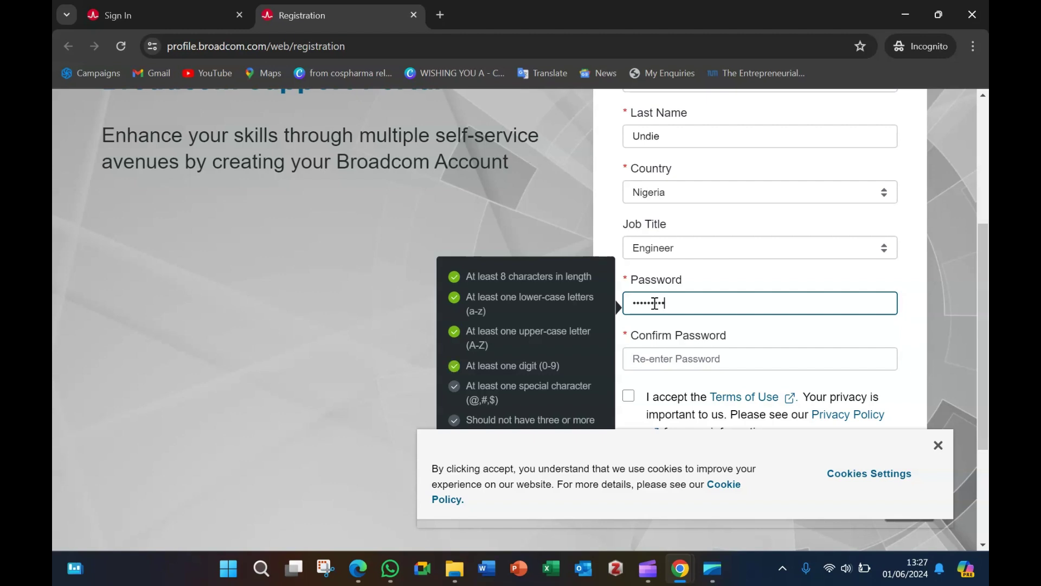
pyautogui.write('••@')
pyautogui.click(716, 359)
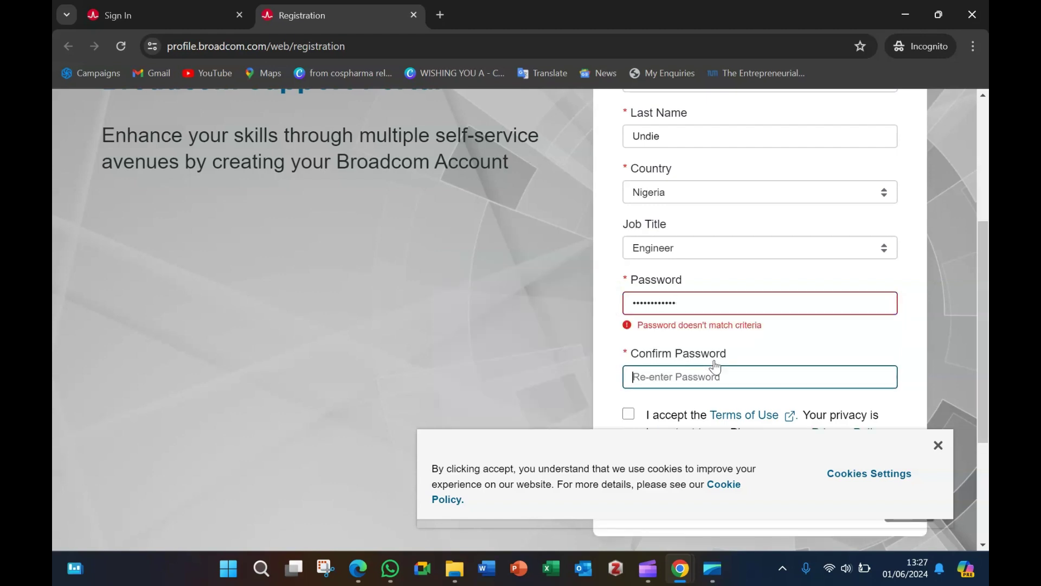
pyautogui.click(694, 302)
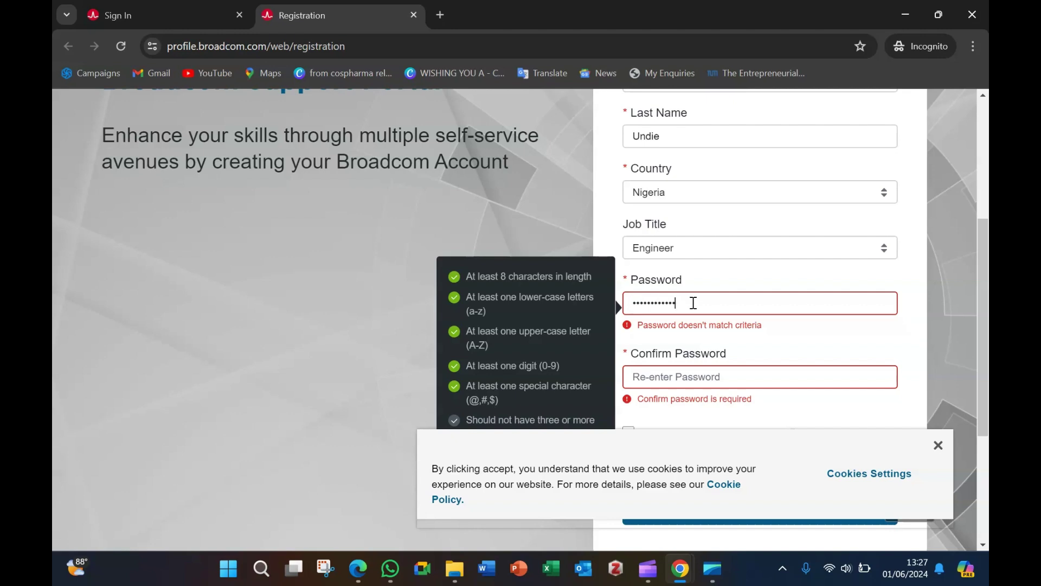
pyautogui.press('BackSpace')
pyautogui.press('BackSpace')
pyautogui.press('BackSpace')
pyautogui.press('BackSpace')
pyautogui.press('BackSpace')
pyautogui.press('BackSpace')
pyautogui.press('BackSpace')
pyautogui.press('BackSpace')
pyautogui.press('BackSpace')
pyautogui.press('BackSpace')
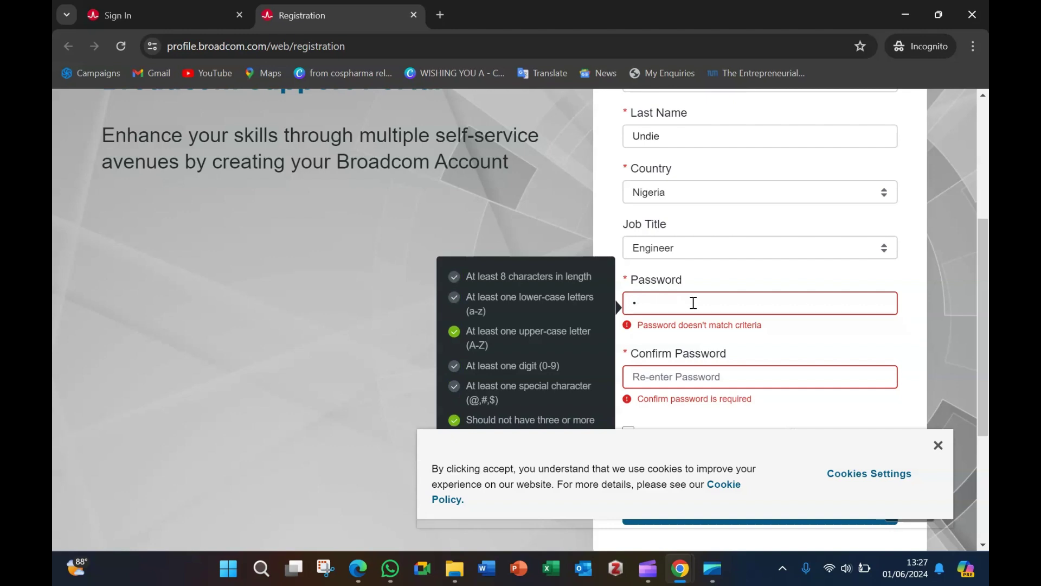
pyautogui.press('BackSpace')
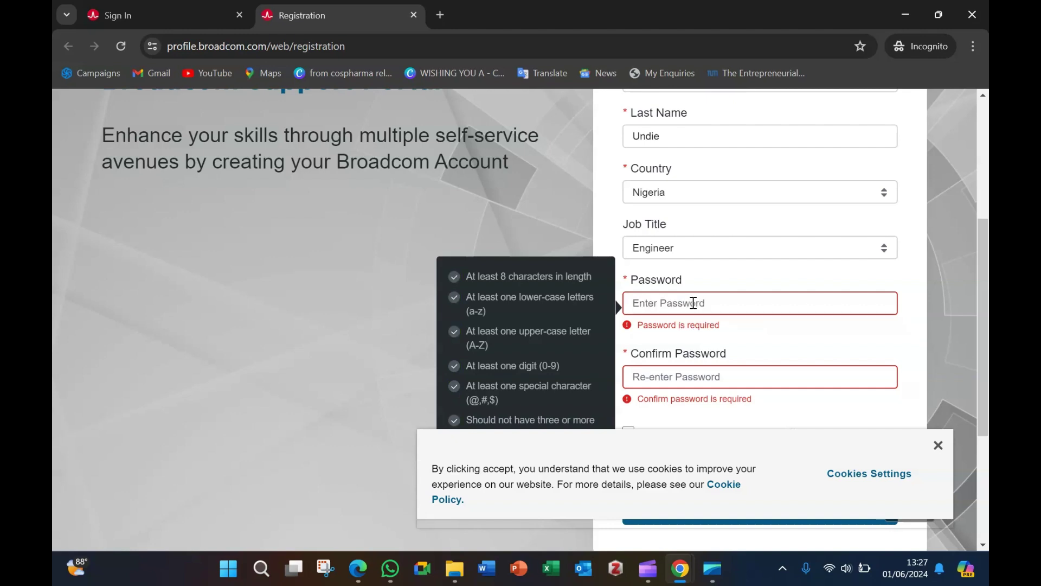
pyautogui.write('Und')
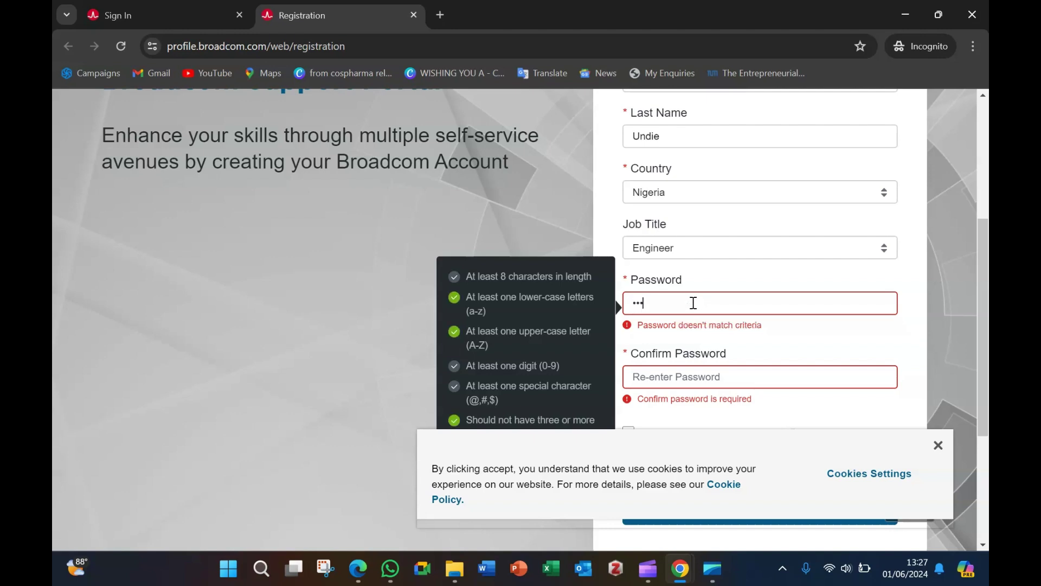
pyautogui.write('•••1••@')
pyautogui.click(749, 376)
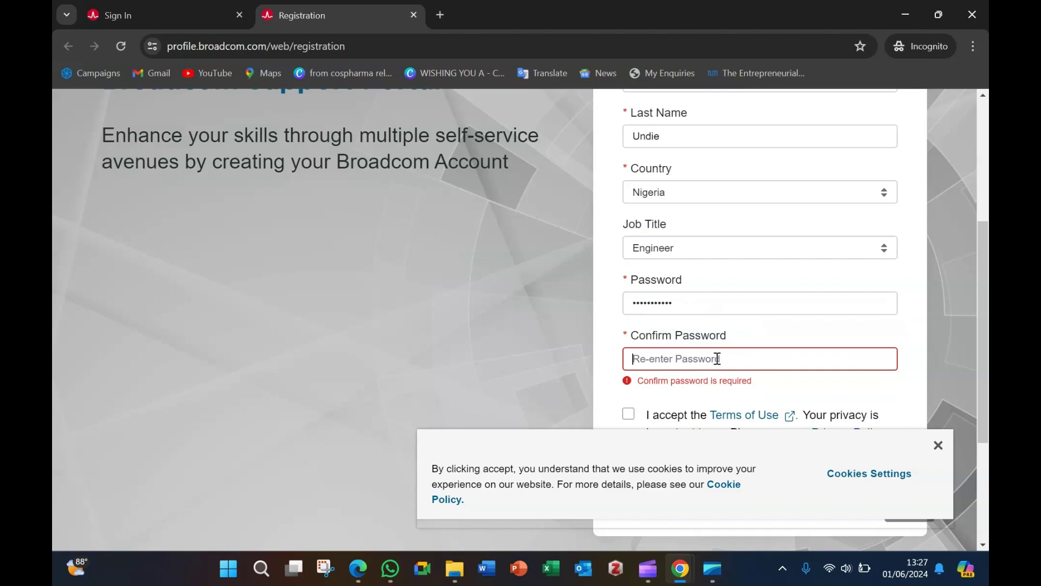
pyautogui.write('Pas•')
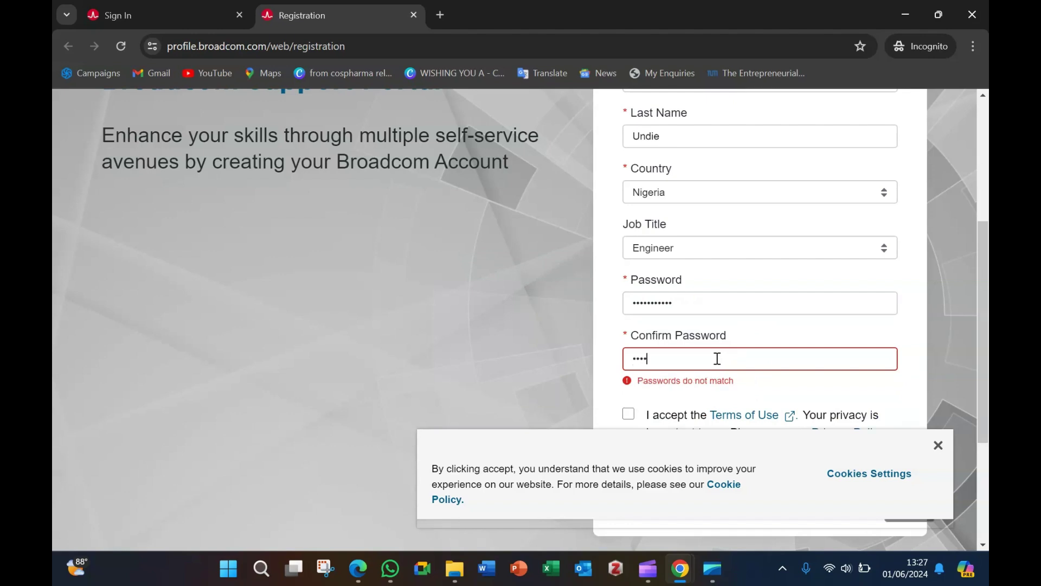
pyautogui.write('••••')
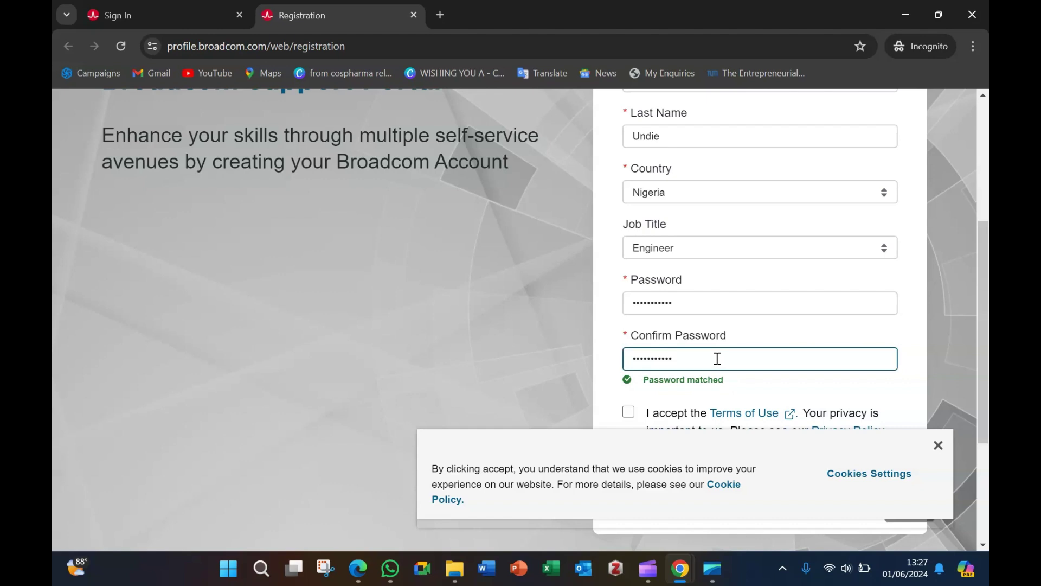
# Step: Accept the Terms of Use and submit the registration with Create Account
pyautogui.scroll(-1, 942, 322)
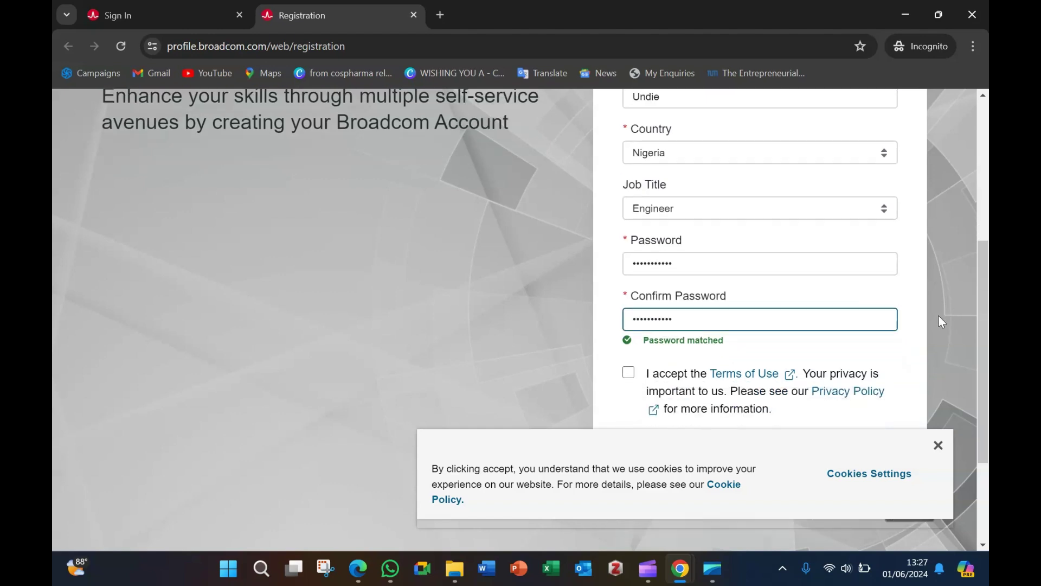
pyautogui.scroll(-1, 942, 321)
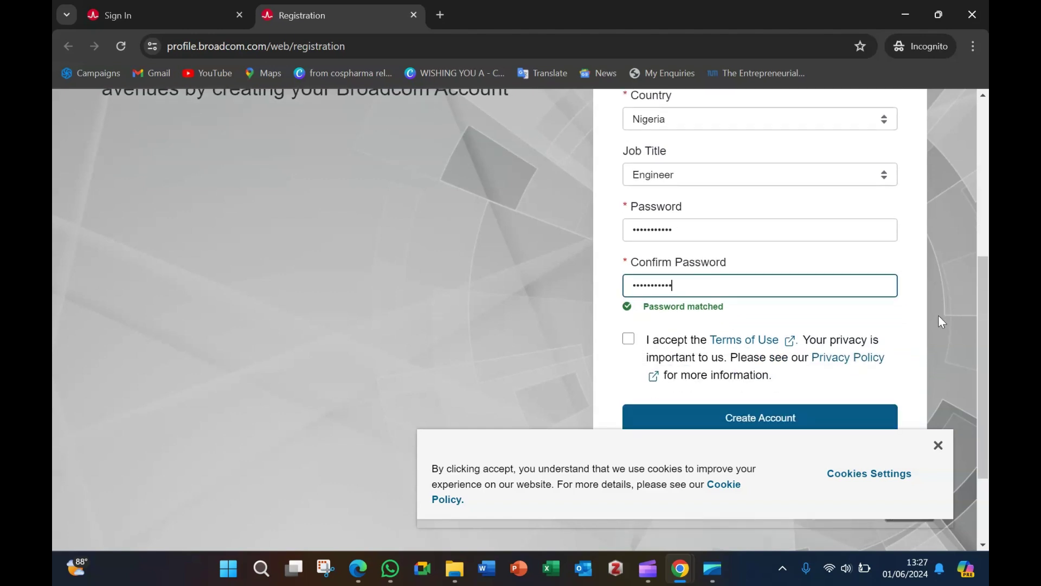
pyautogui.click(631, 342)
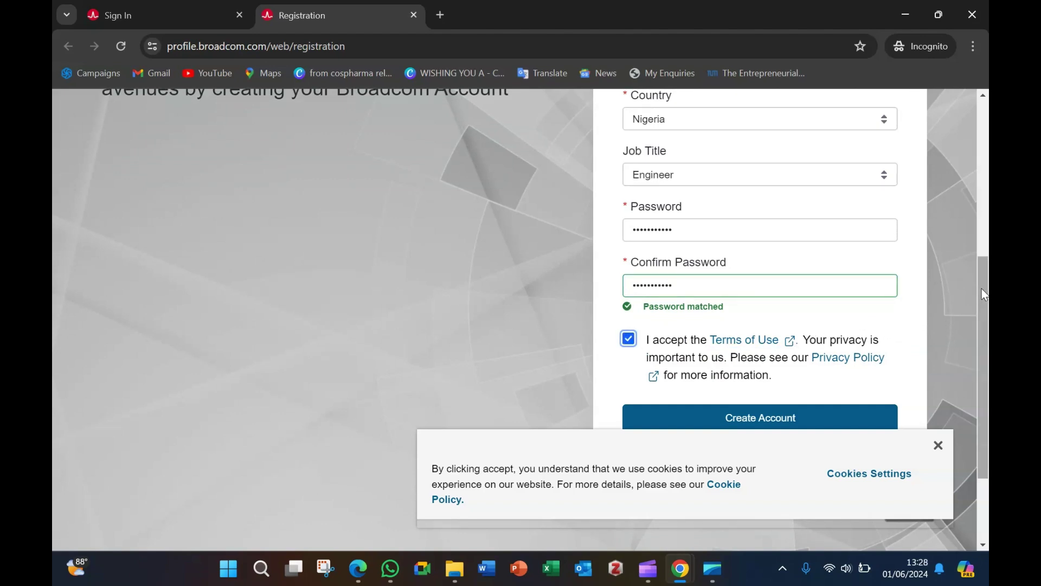
pyautogui.scroll(-2, 981, 295)
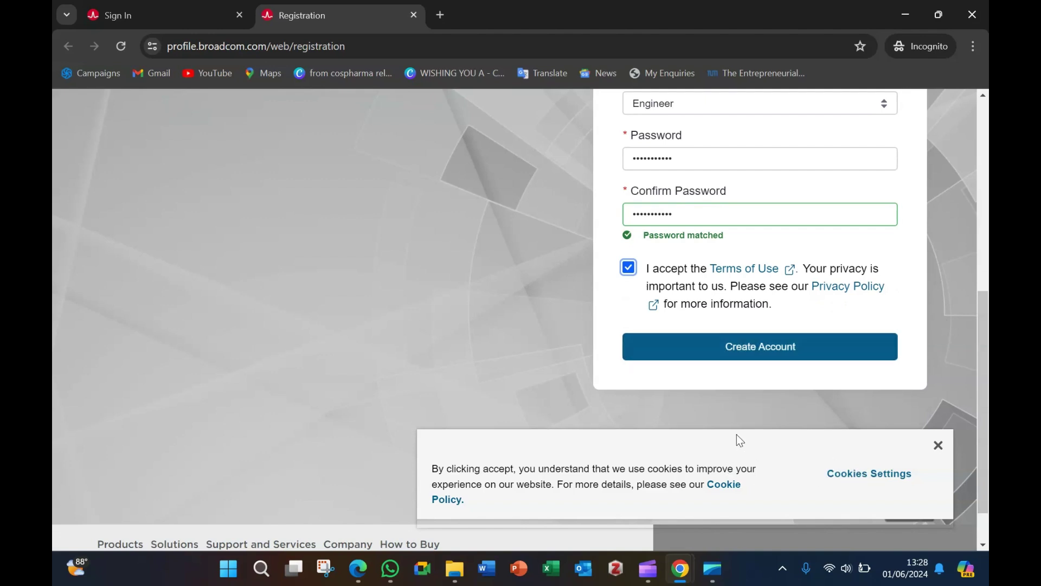
pyautogui.click(760, 356)
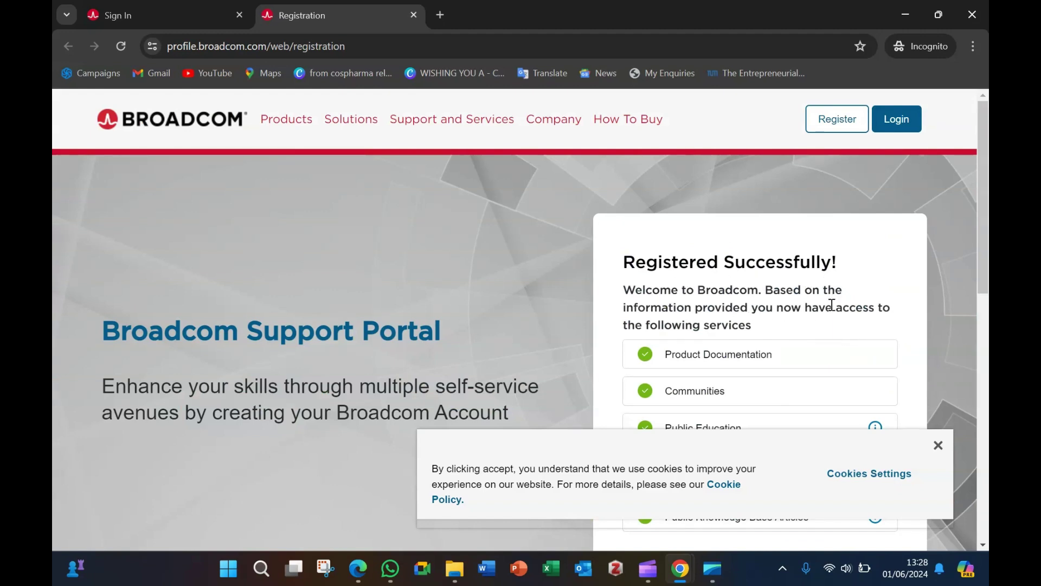
# Step: On the Registered Successfully page, choose 'Yes, I want to Build my Profile'
pyautogui.scroll(-5, 829, 298)
pyautogui.scroll(-3, 832, 306)
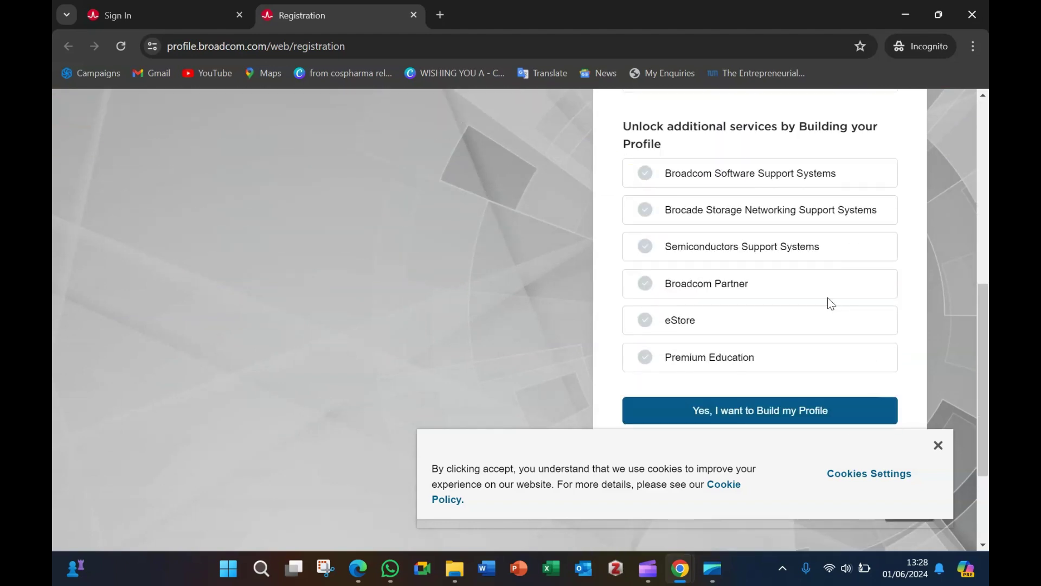
pyautogui.scroll(-3, 830, 301)
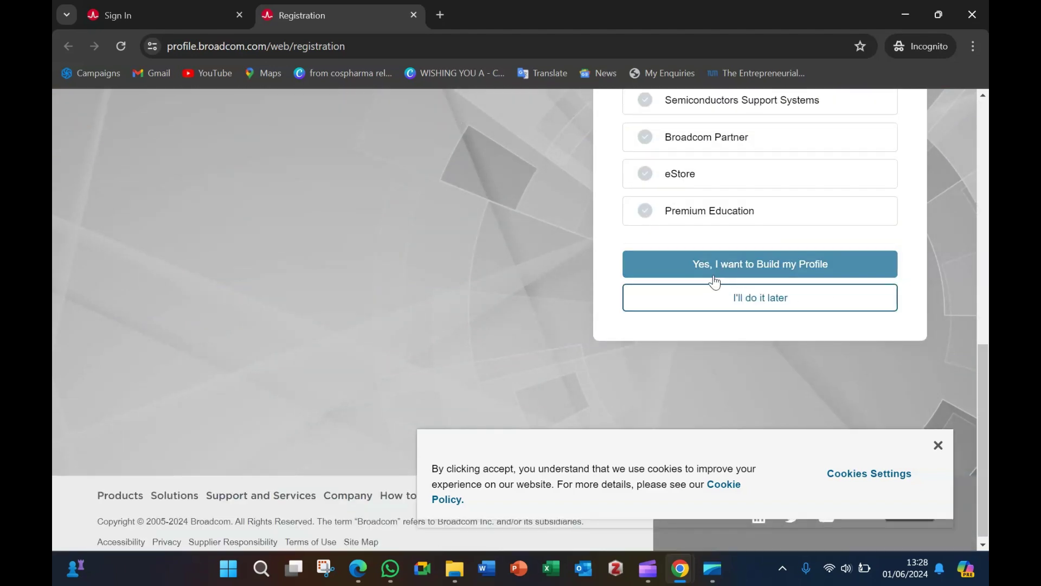
pyautogui.click(816, 275)
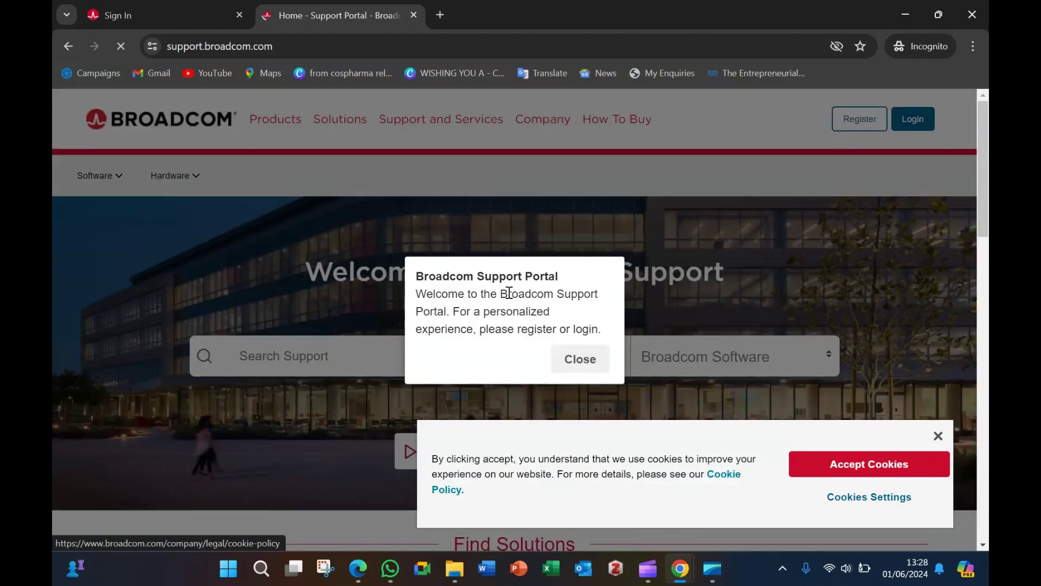
# Step: Close the welcome popup, accept cookies, and go to the Login page
pyautogui.click(590, 363)
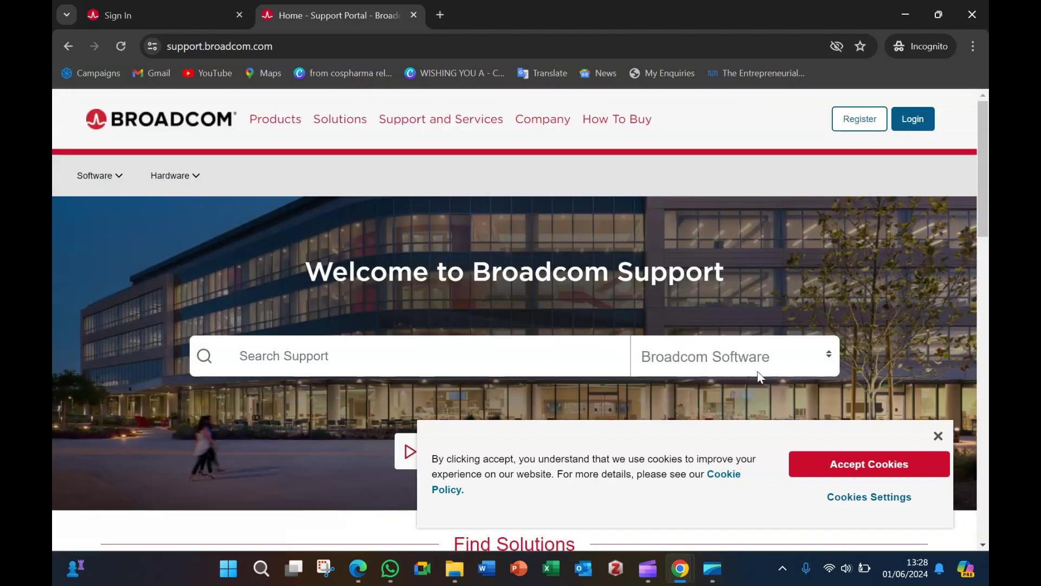
pyautogui.click(874, 464)
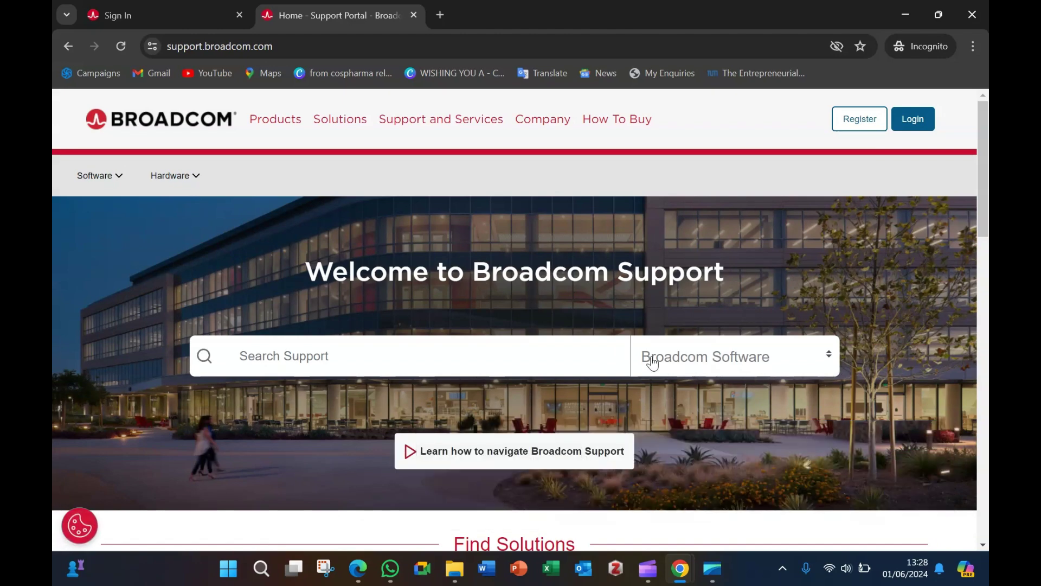
pyautogui.scroll(-3, 653, 363)
pyautogui.scroll(3, 653, 363)
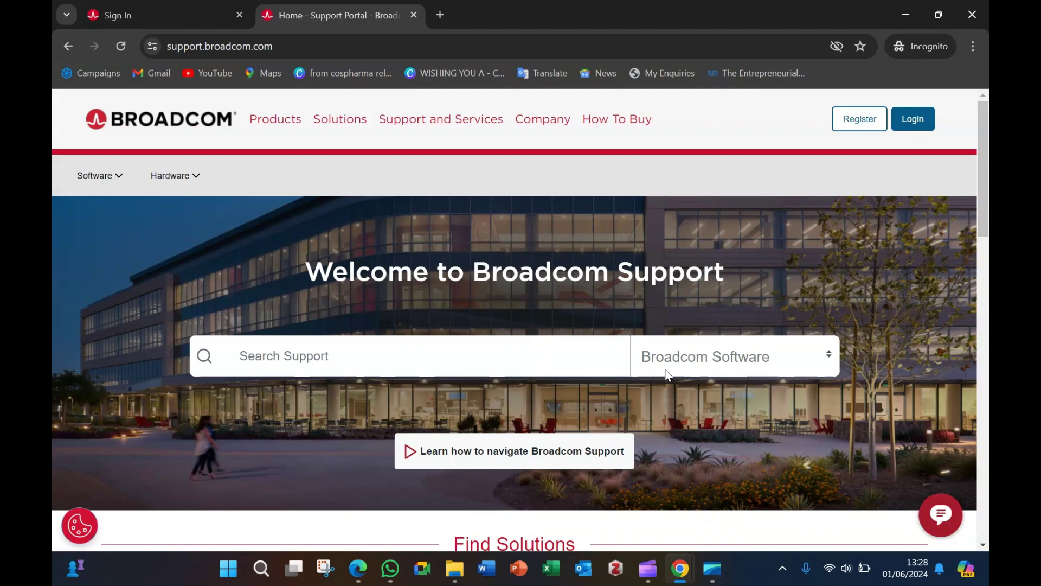
pyautogui.click(914, 123)
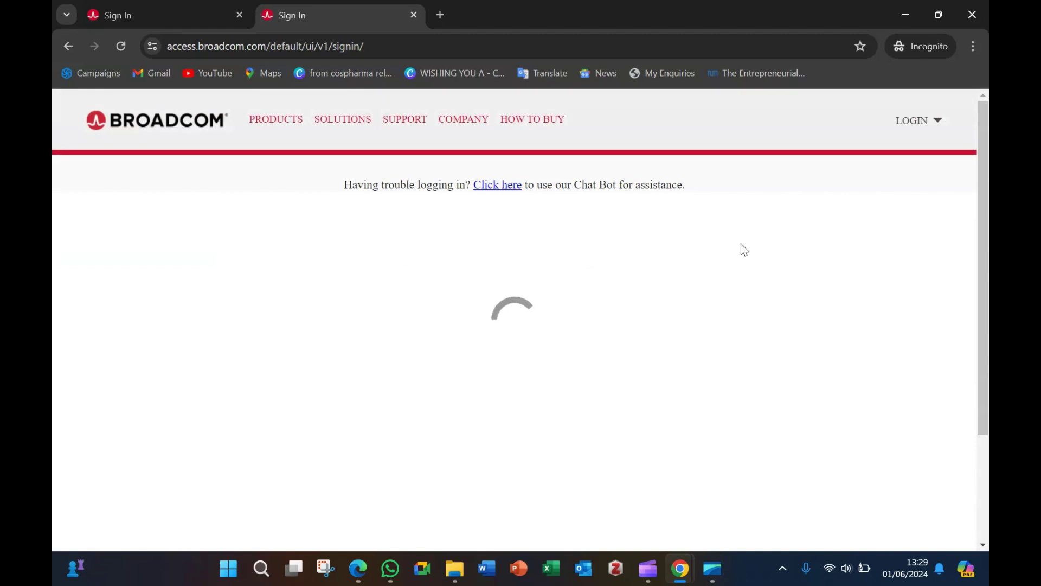
# Step: Enter the account's e-mail address as the sign-in username
pyautogui.click(407, 397)
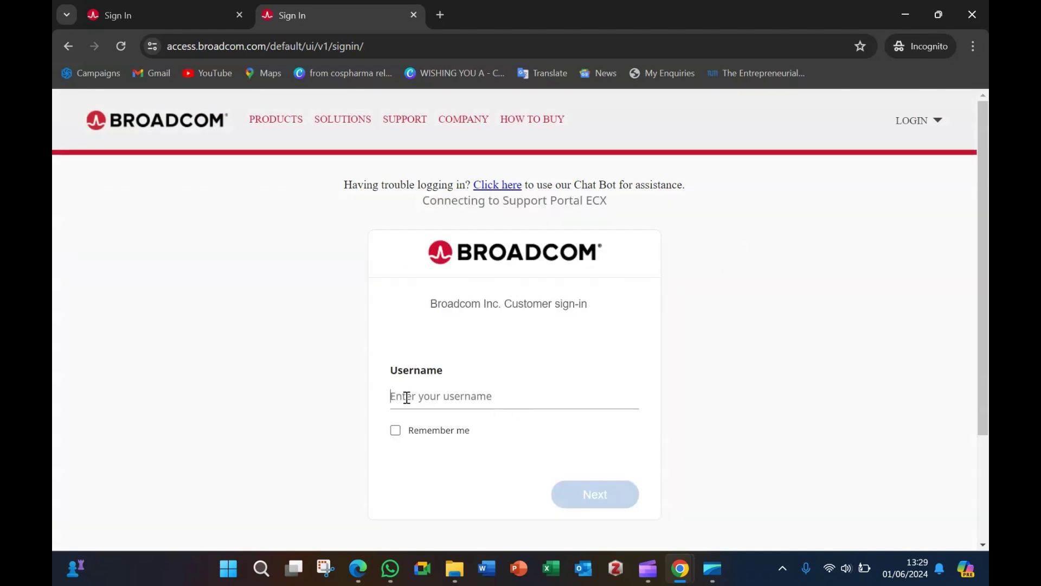
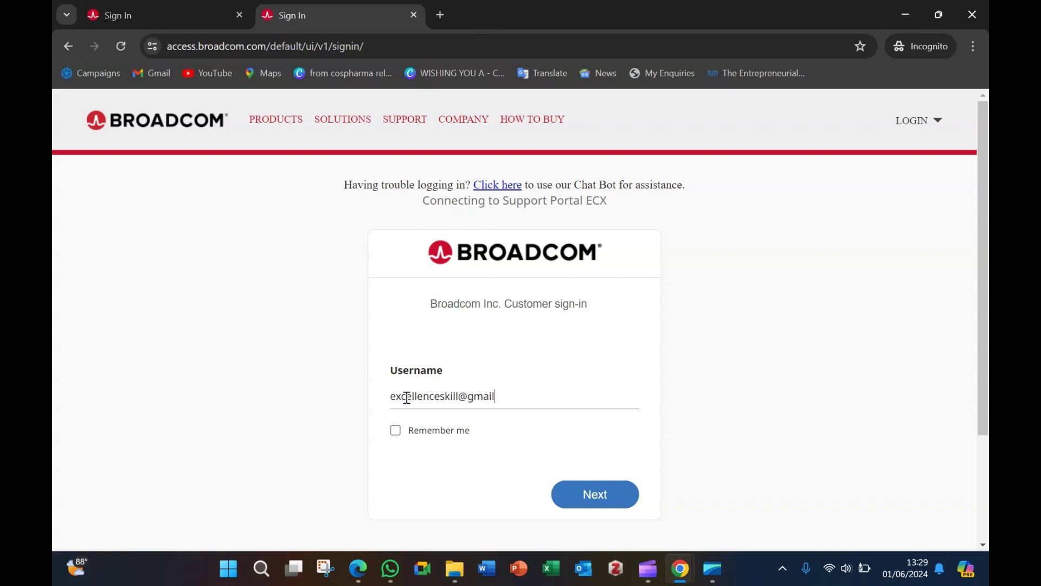
pyautogui.click(396, 431)
pyautogui.click(616, 499)
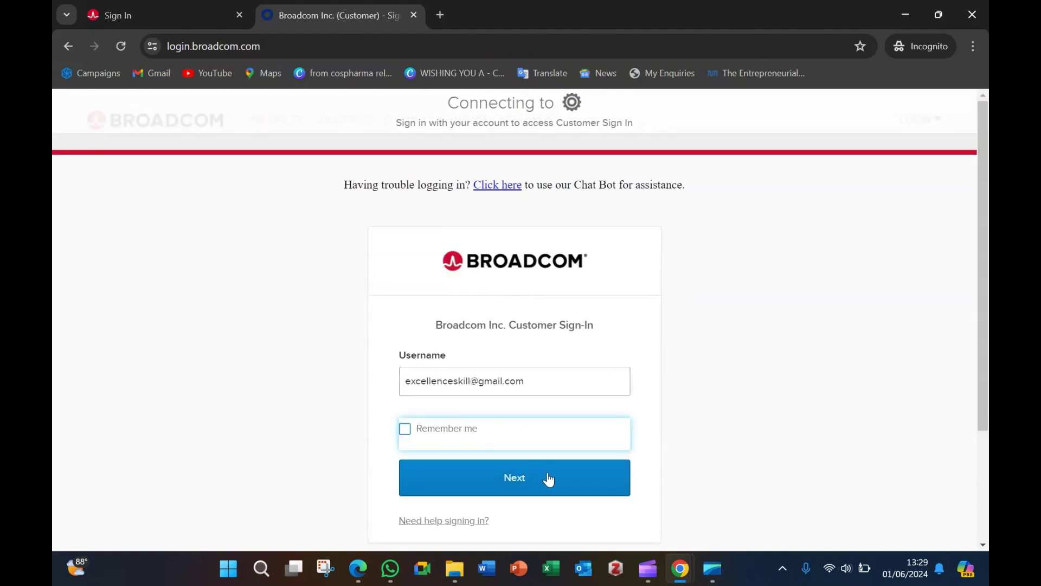
# Step: Keep Remember me on, proceed to the password step, and sign in
pyautogui.scroll(-3, 587, 385)
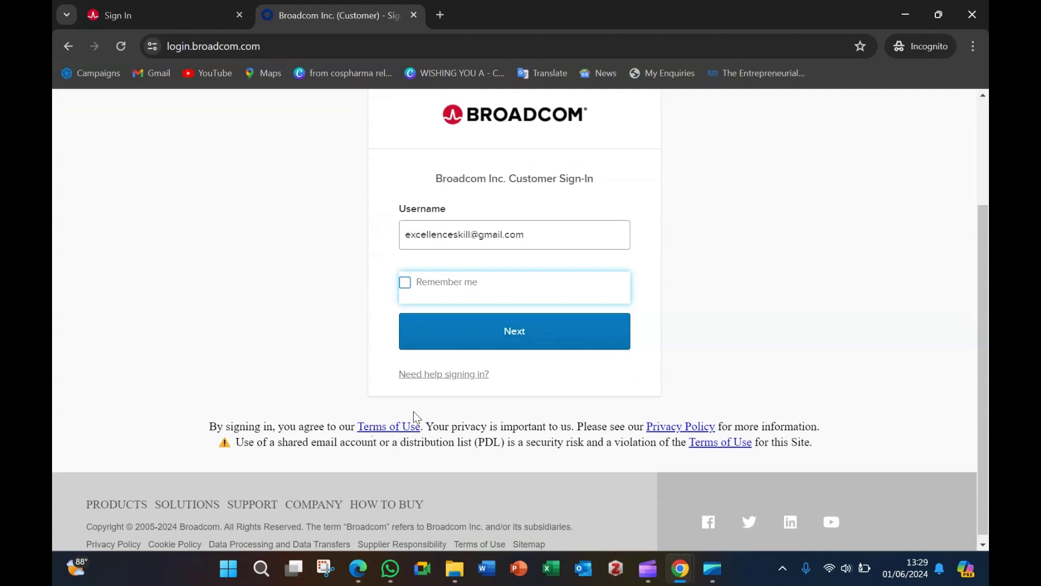
pyautogui.click(410, 286)
pyautogui.scroll(2, 726, 291)
pyautogui.scroll(1, 725, 290)
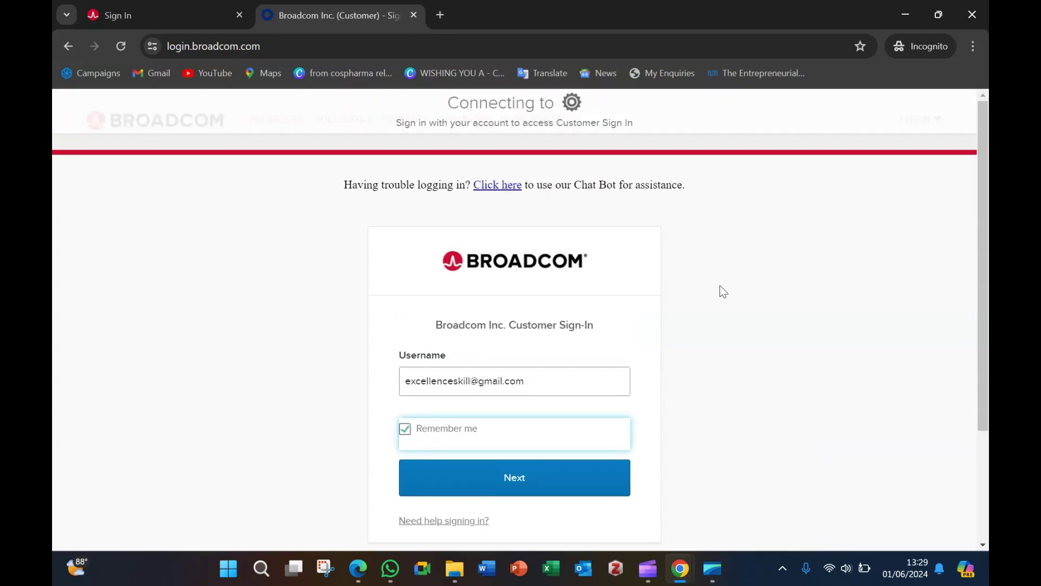
pyautogui.scroll(-3, 672, 258)
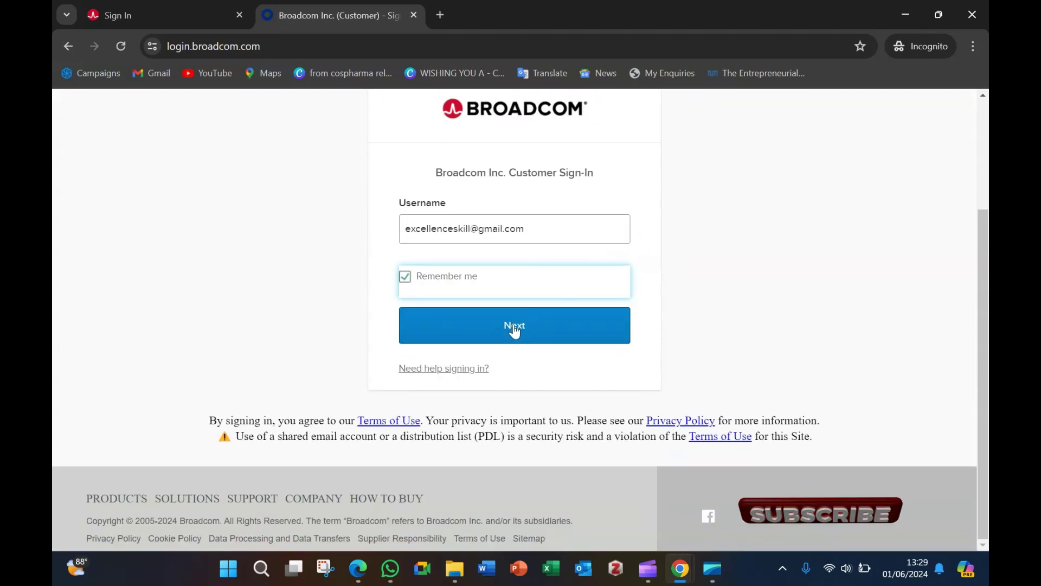
pyautogui.click(513, 326)
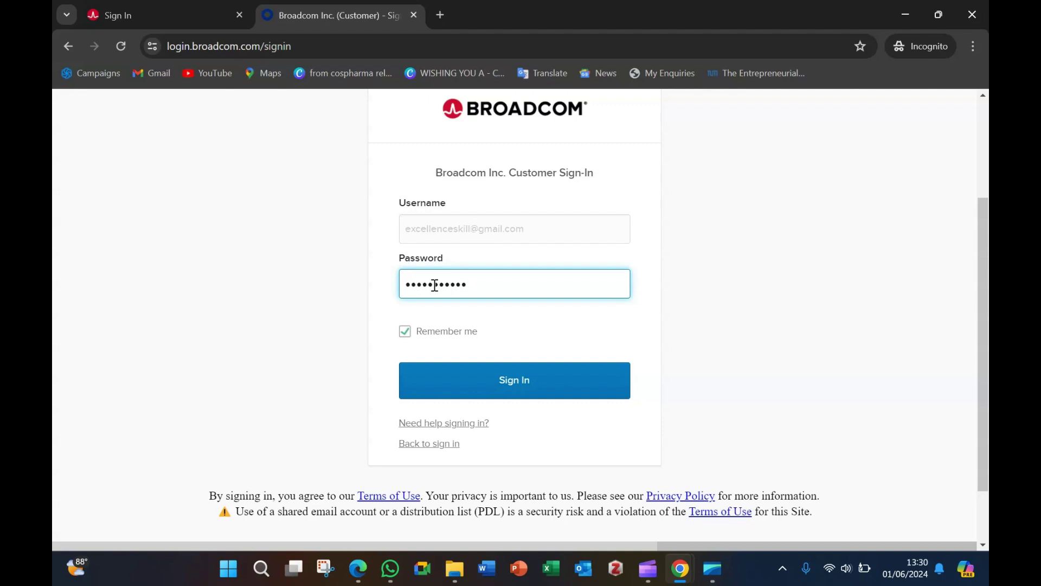
pyautogui.click(516, 387)
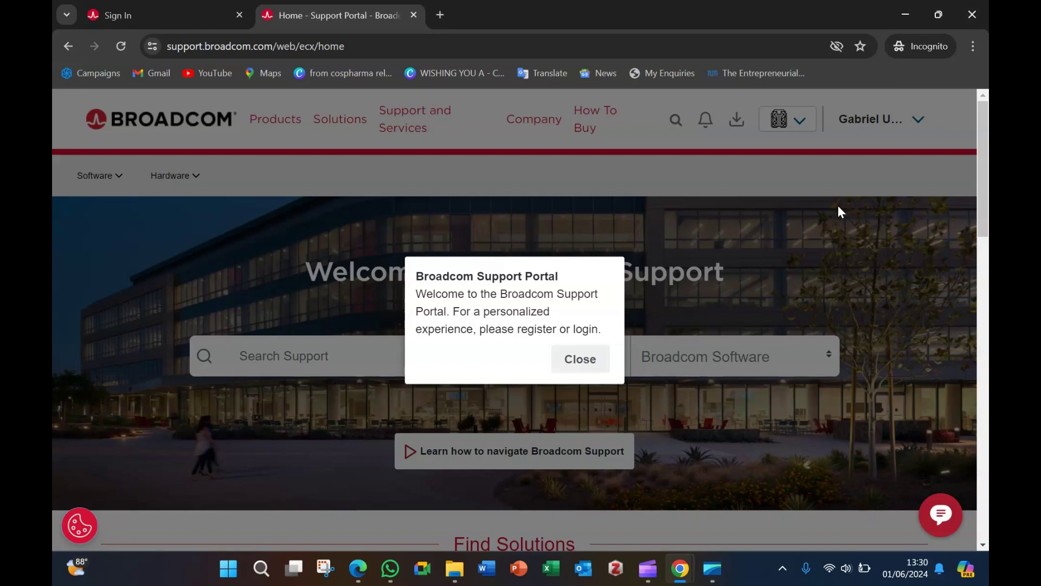
# Step: Close the home page welcome popup and keep Broadcom Software as the search scope
pyautogui.click(580, 360)
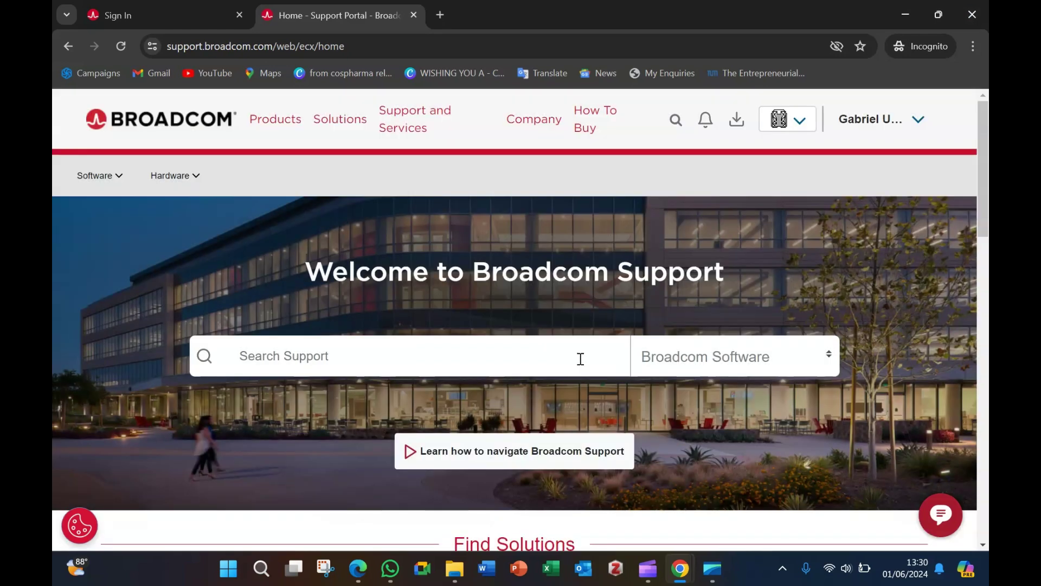
pyautogui.click(827, 358)
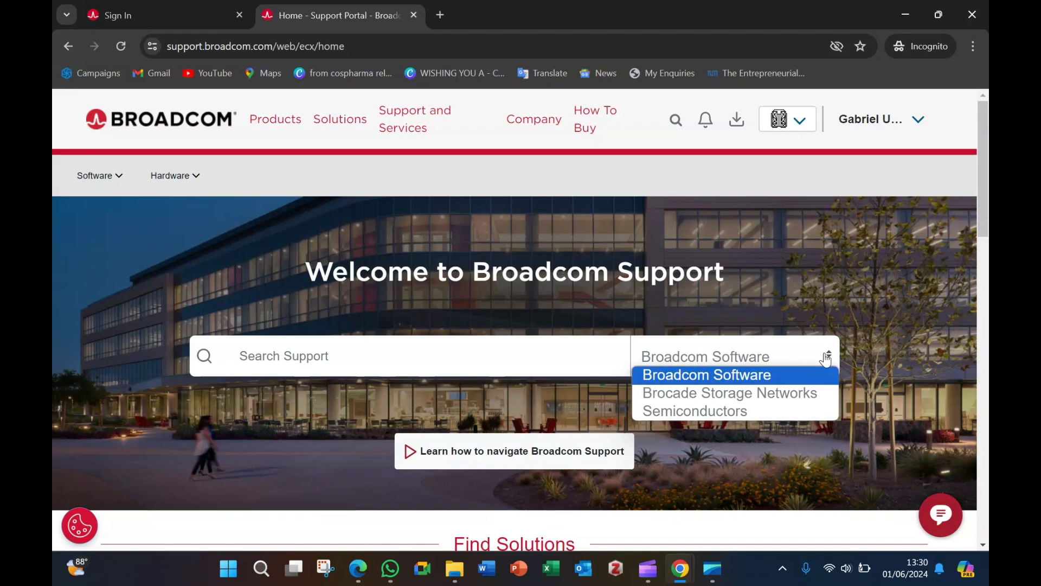
pyautogui.click(751, 357)
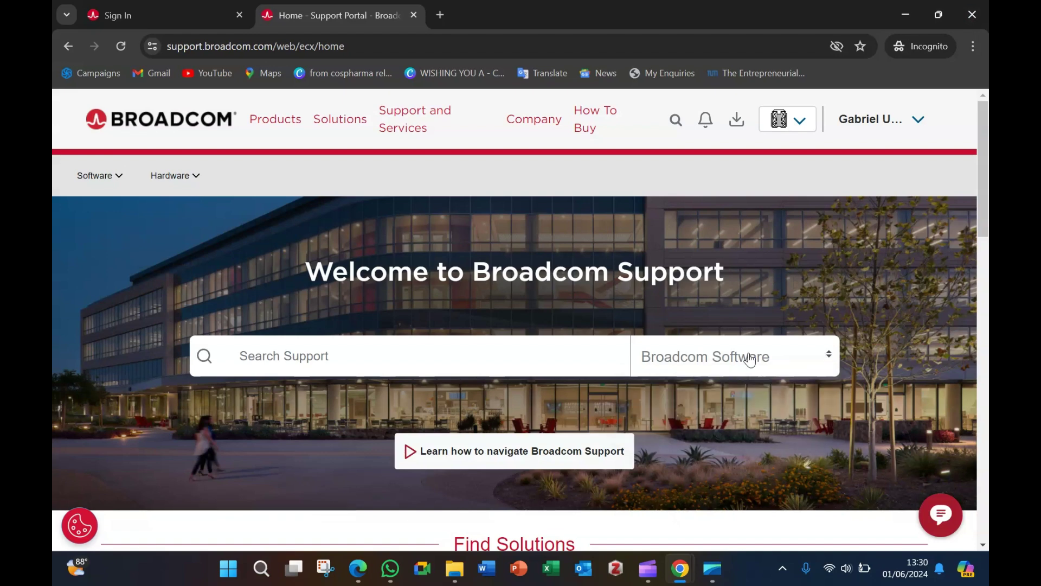
pyautogui.scroll(-4, 975, 267)
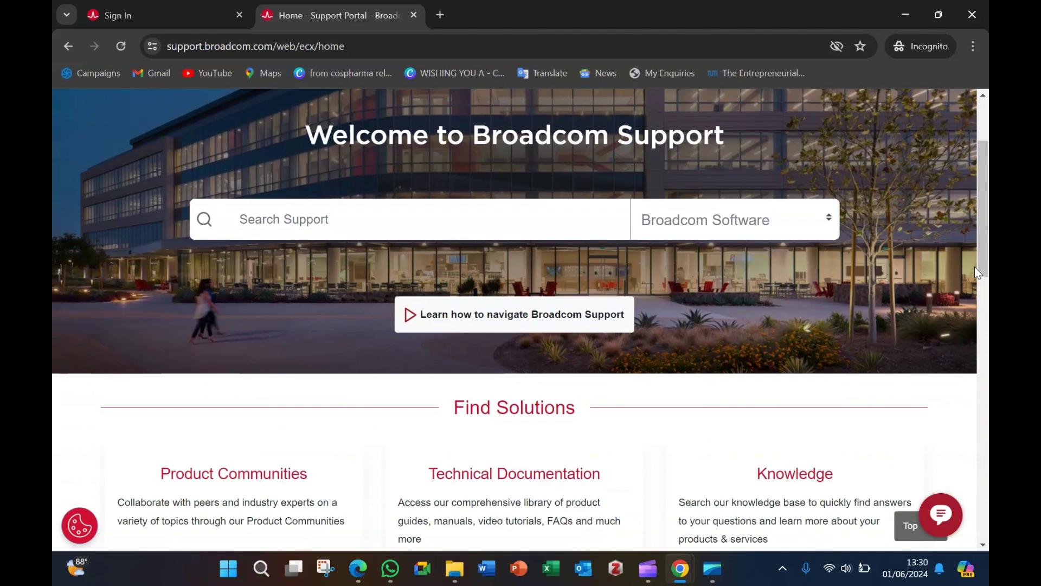
pyautogui.scroll(4, 930, 272)
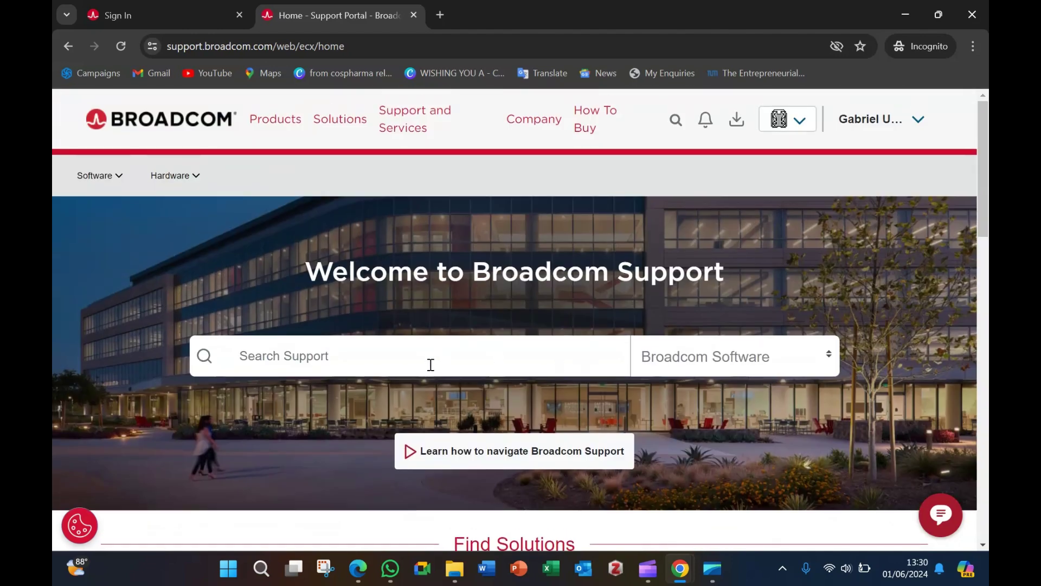
# Step: Go to Software > VMware Cloud Foundation > My Dashboard
pyautogui.click(115, 178)
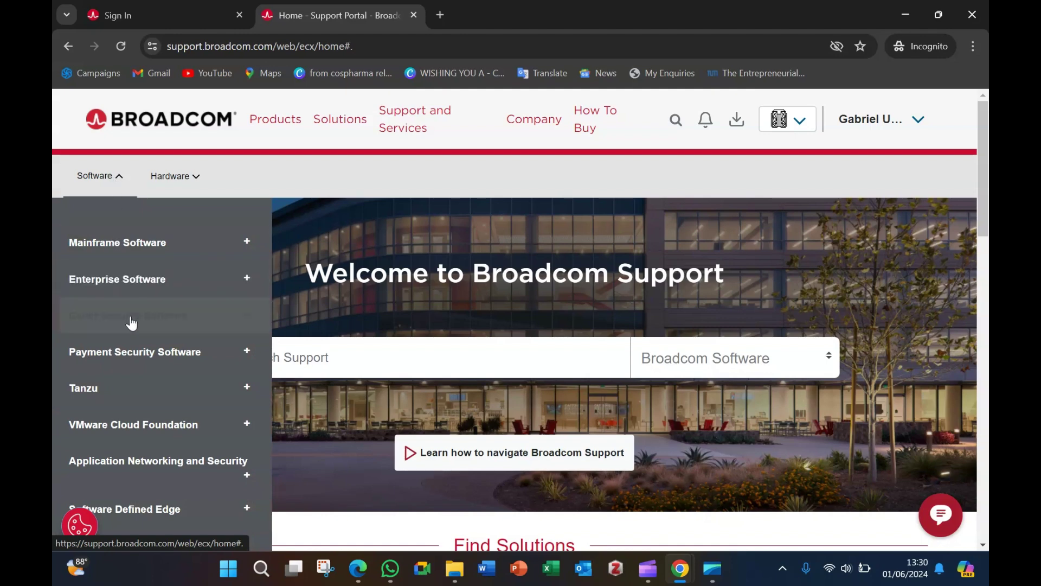
pyautogui.scroll(-1, 158, 420)
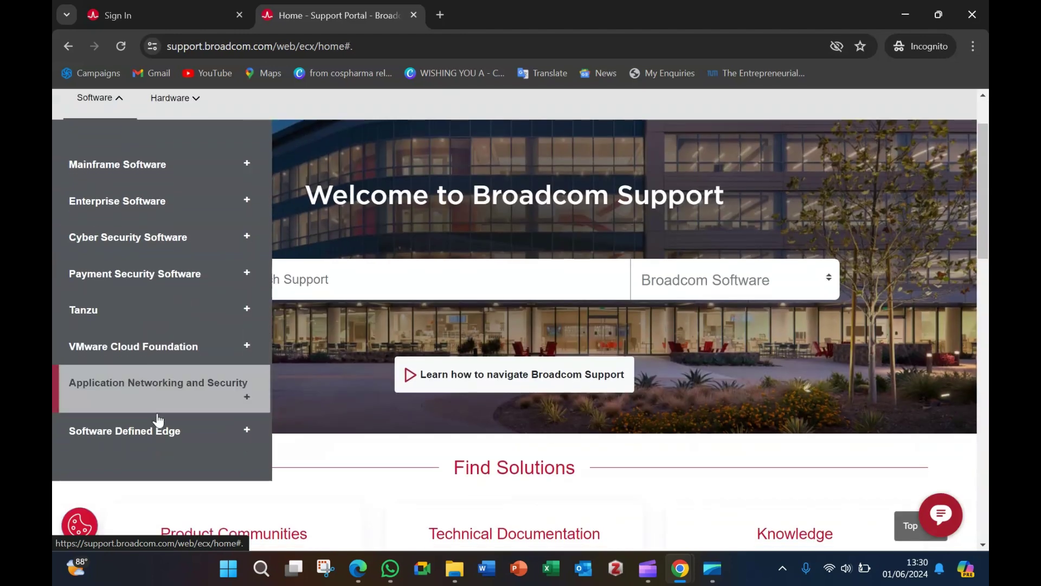
pyautogui.scroll(-1, 157, 418)
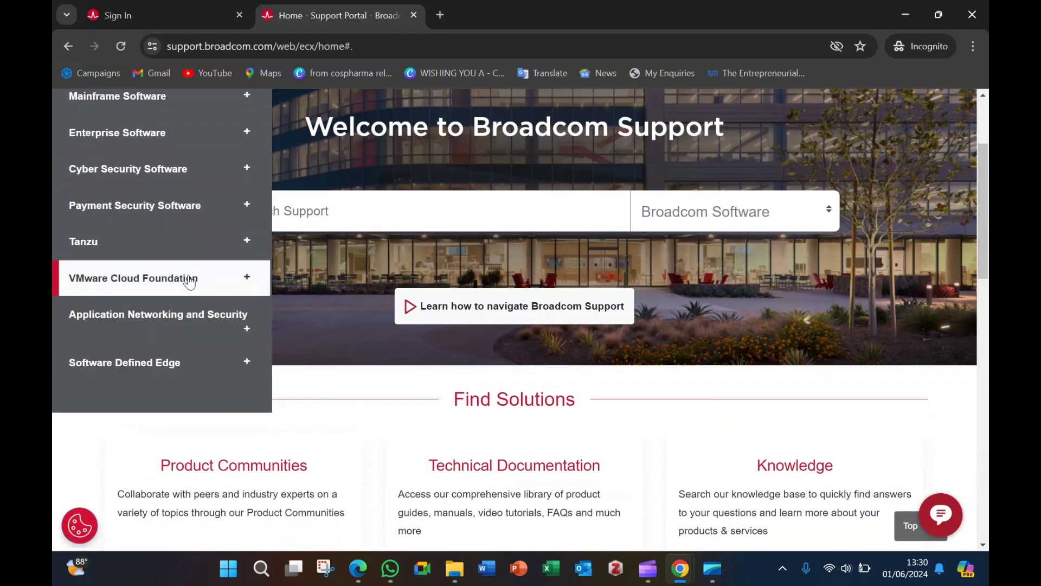
pyautogui.click(247, 280)
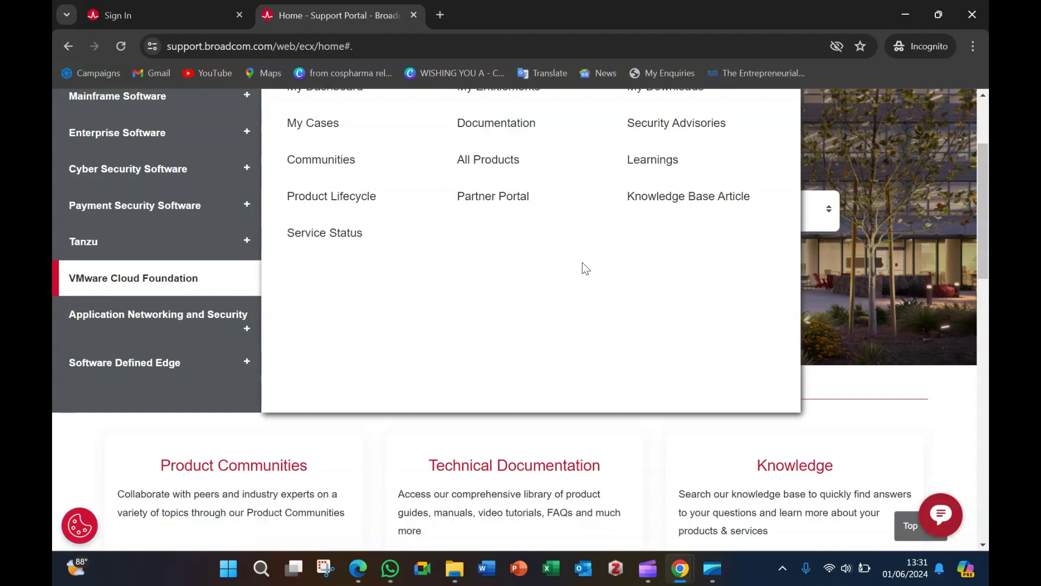
pyautogui.scroll(3, 583, 266)
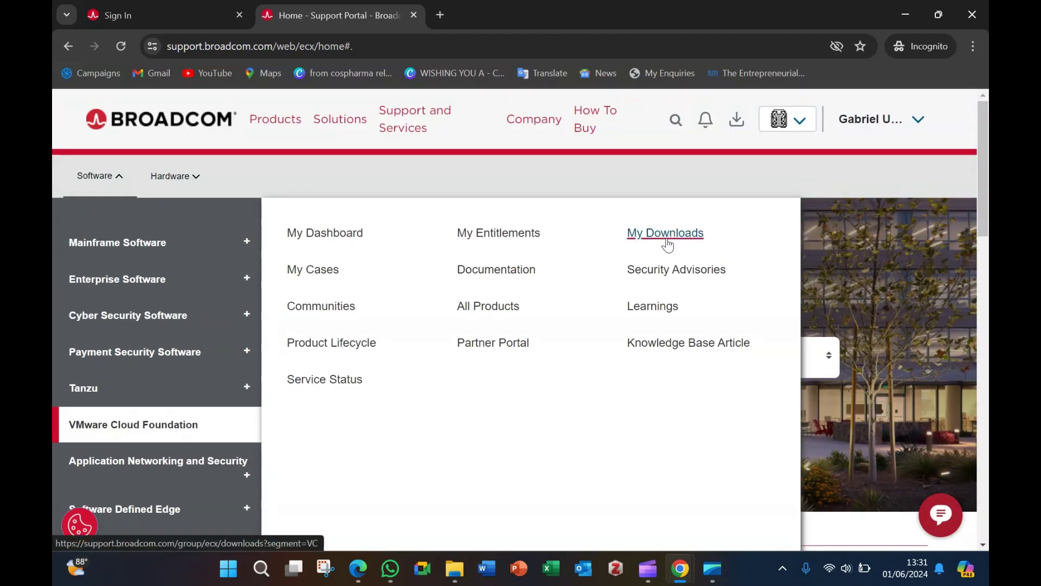
pyautogui.click(334, 240)
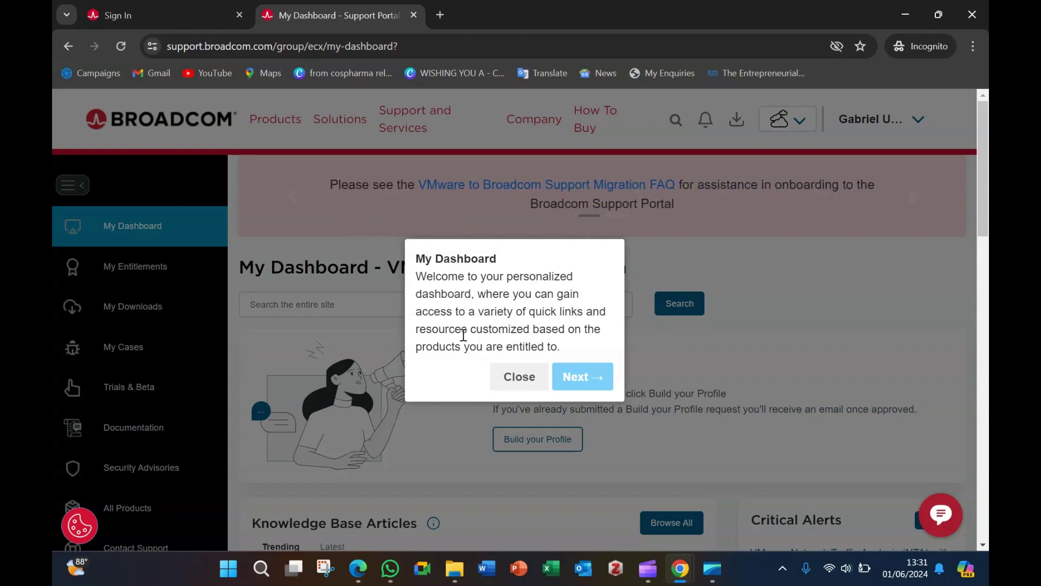
# Step: Step through the Broadcom dashboard welcome tour and close it with Done
pyautogui.click(588, 378)
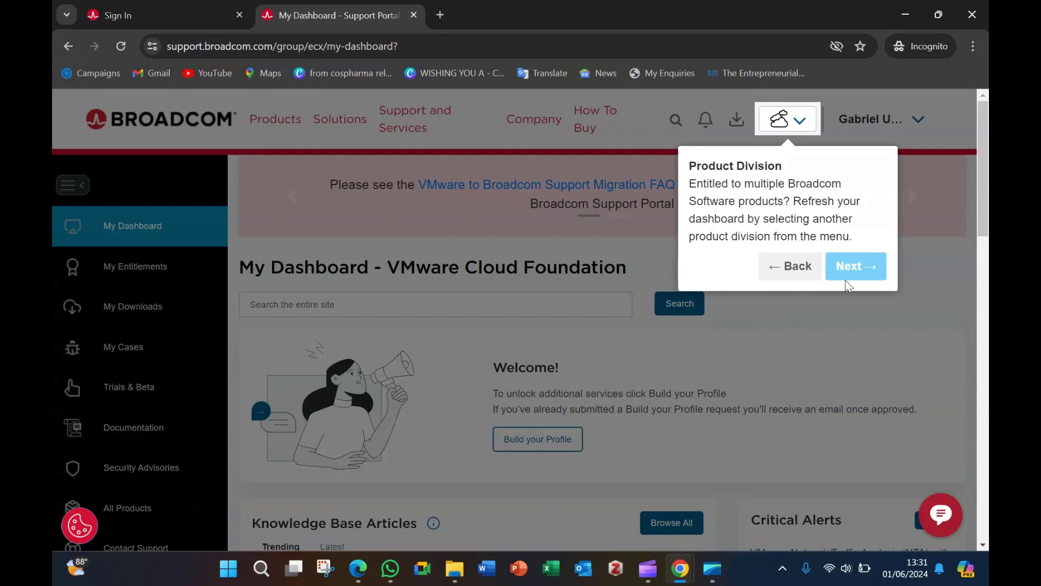
pyautogui.click(867, 261)
pyautogui.click(774, 238)
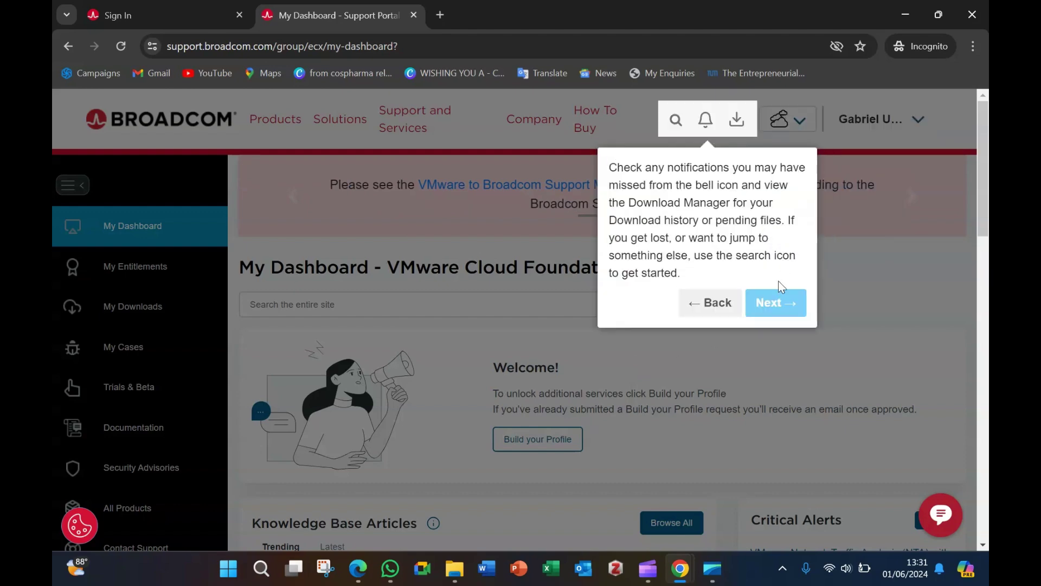
pyautogui.click(773, 299)
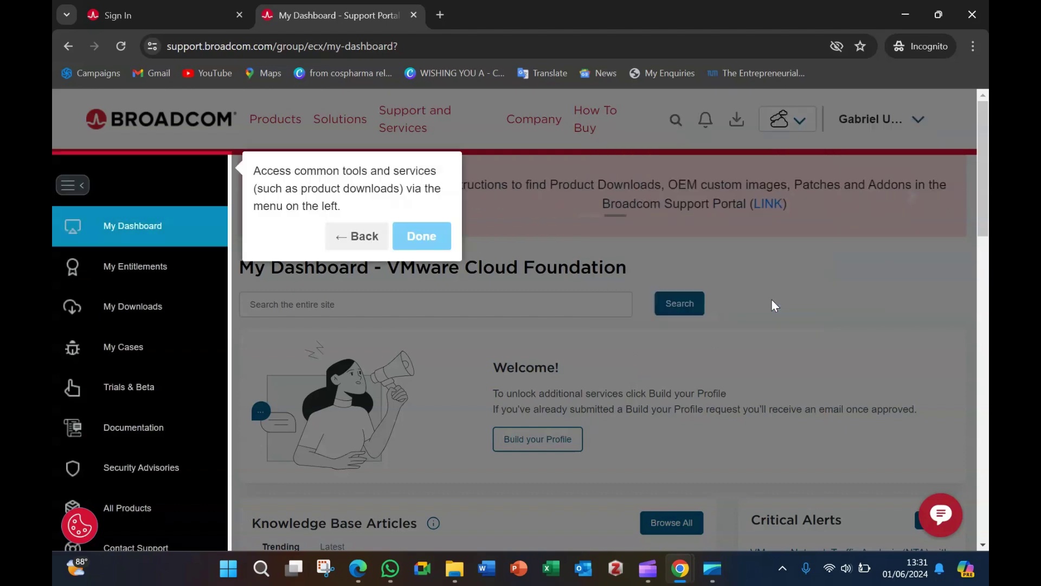
pyautogui.click(414, 244)
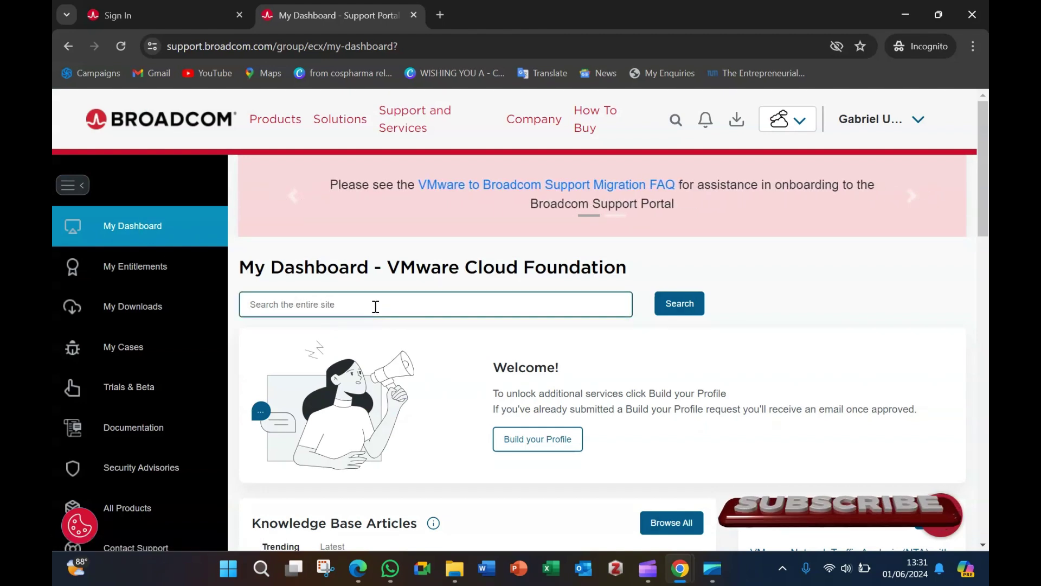
# Step: Search the site for 'vmware wo' and open the VMware Workstation Pro product page
pyautogui.click(376, 306)
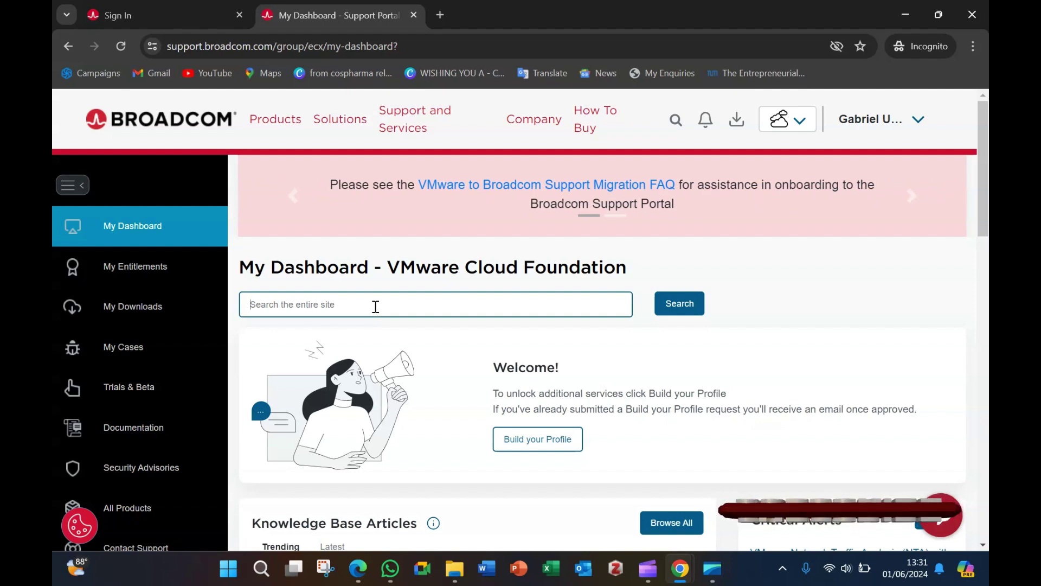
pyautogui.write('vm')
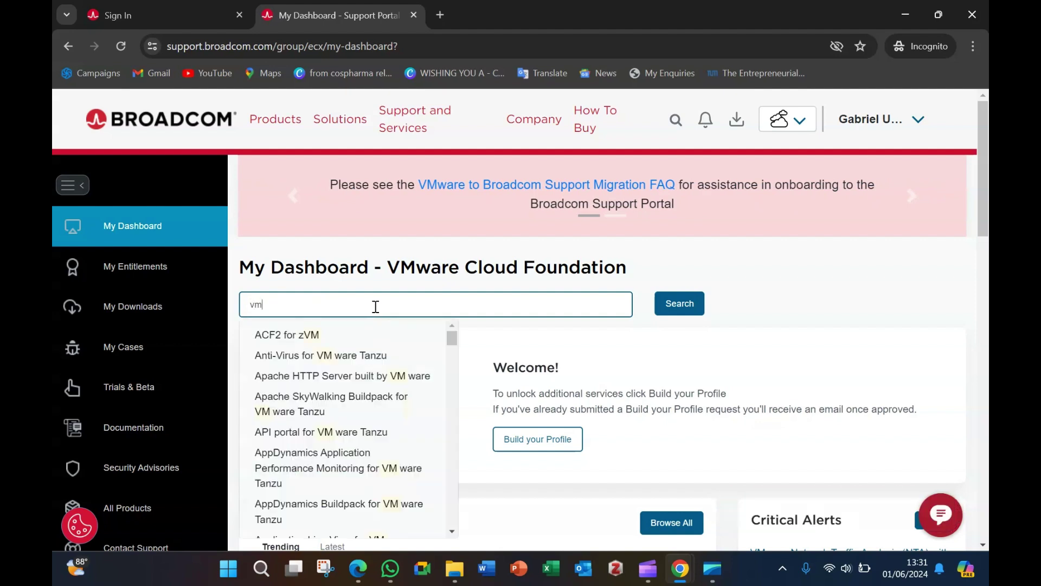
pyautogui.write('w')
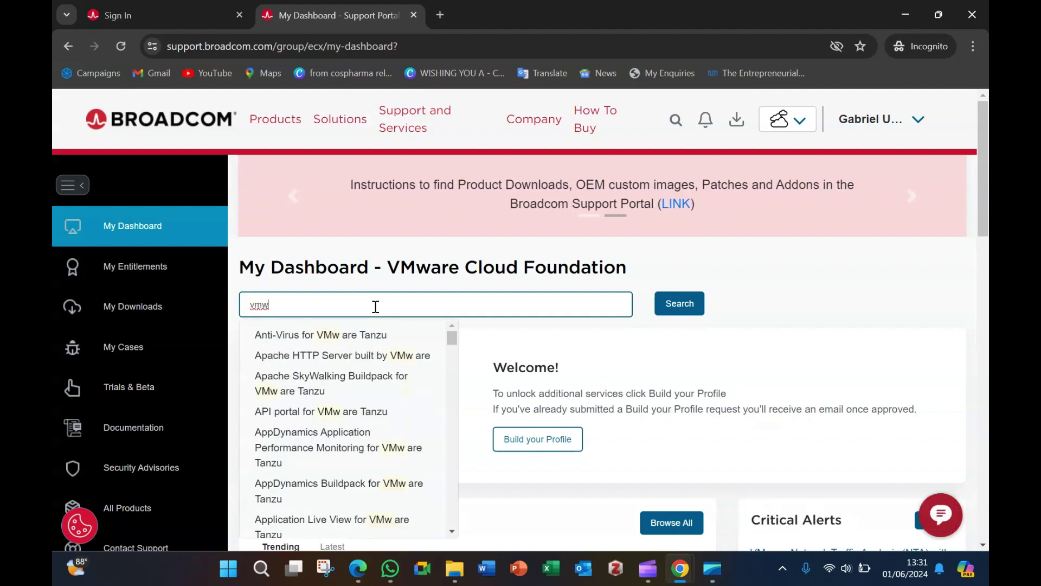
pyautogui.write('are')
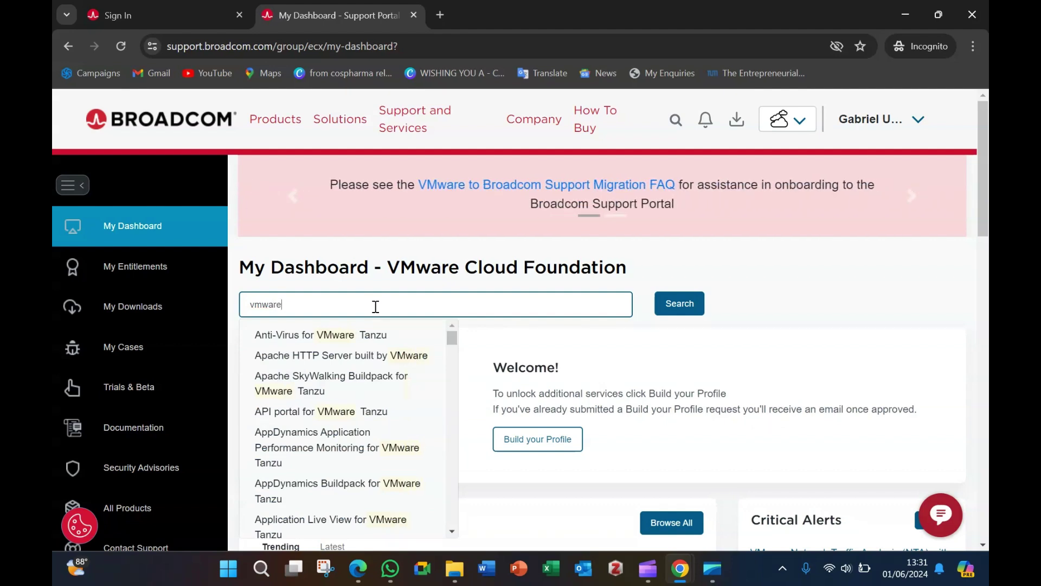
pyautogui.write(' wo')
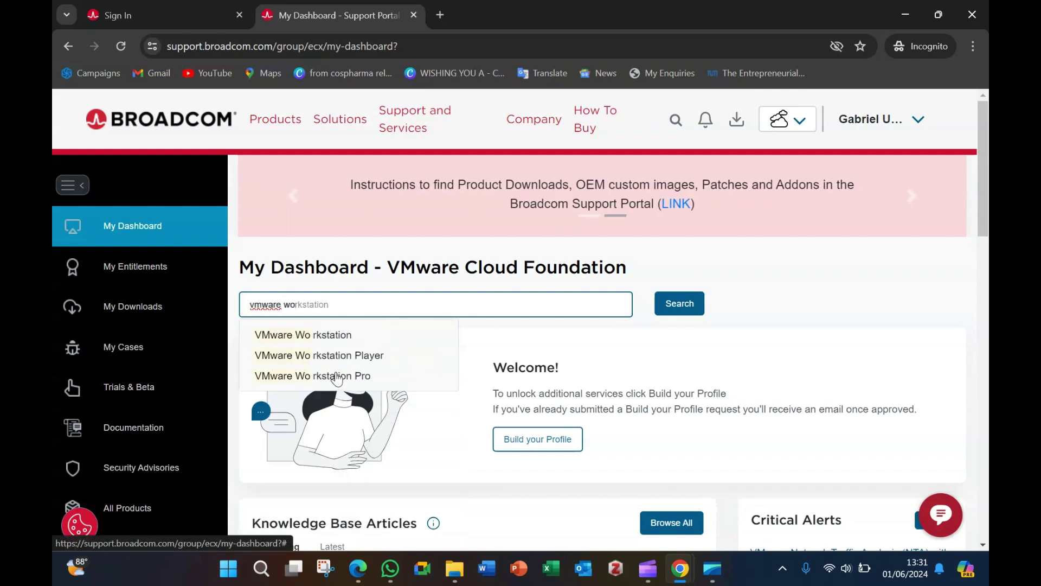
pyautogui.click(337, 375)
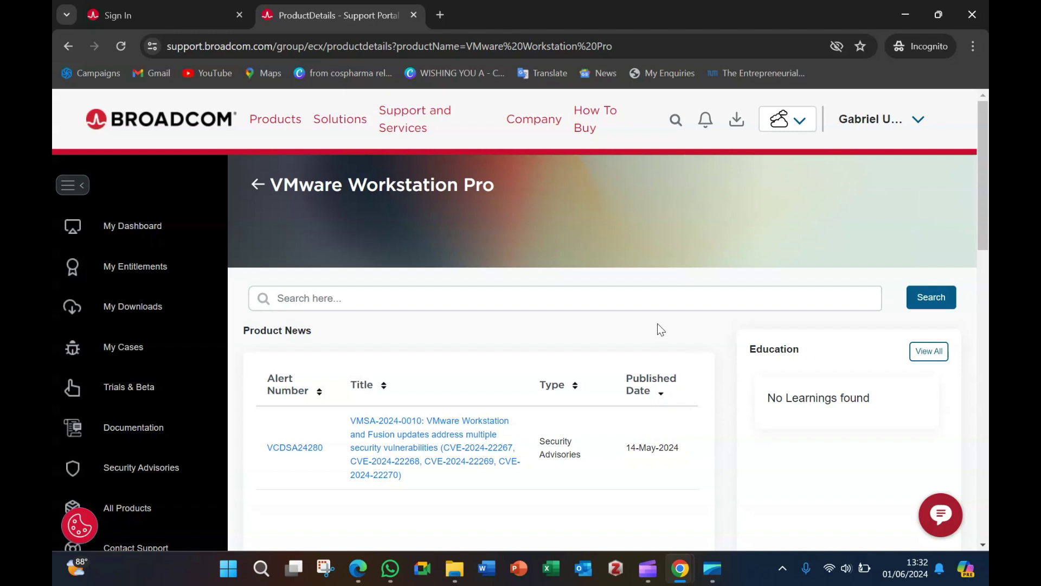
pyautogui.scroll(-1, 658, 325)
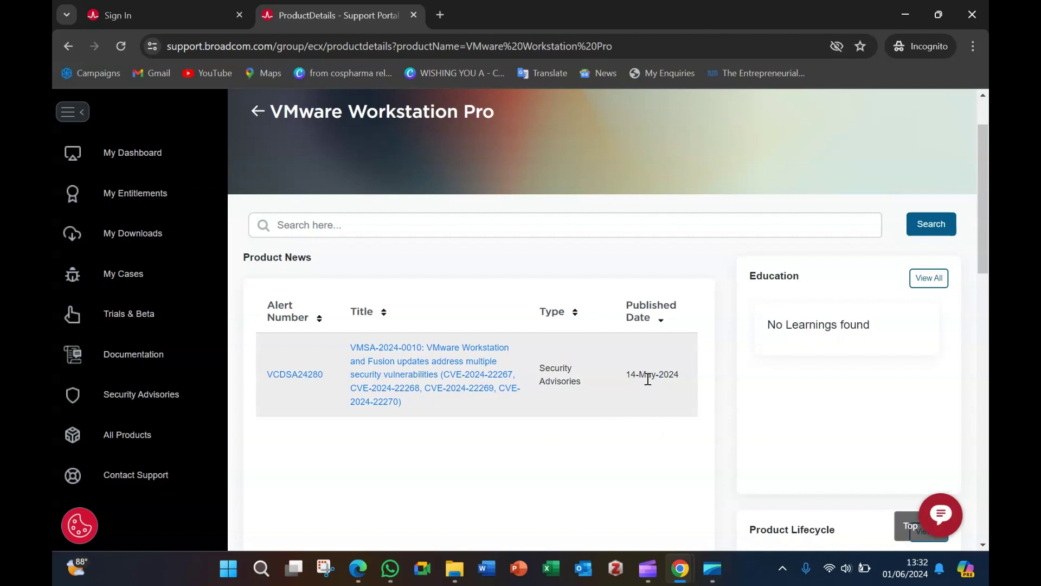
# Step: Open the VMSA-2024-0010 advisory and read down to section 4, References
pyautogui.click(430, 380)
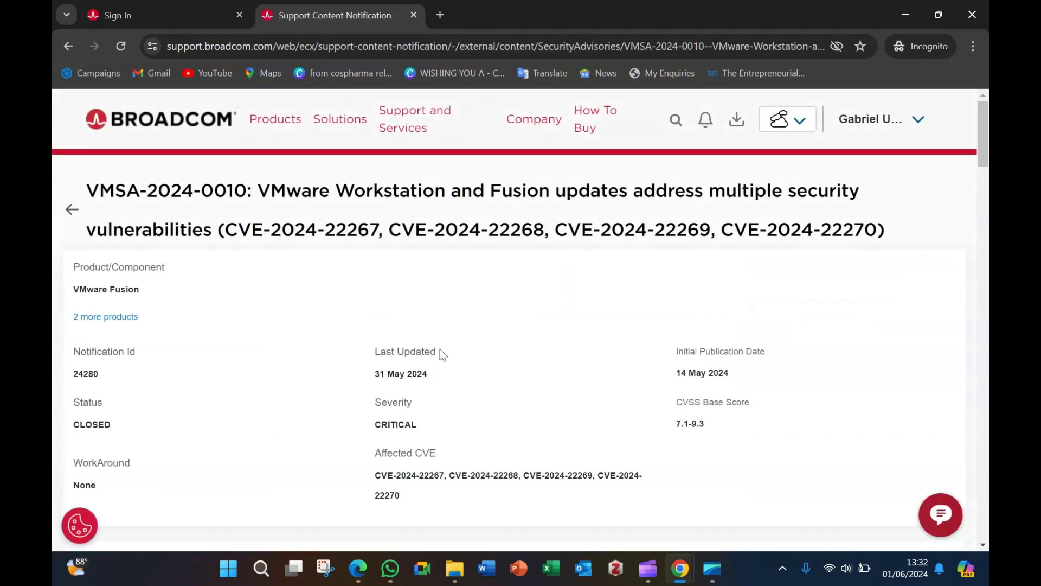
pyautogui.scroll(-3, 455, 348)
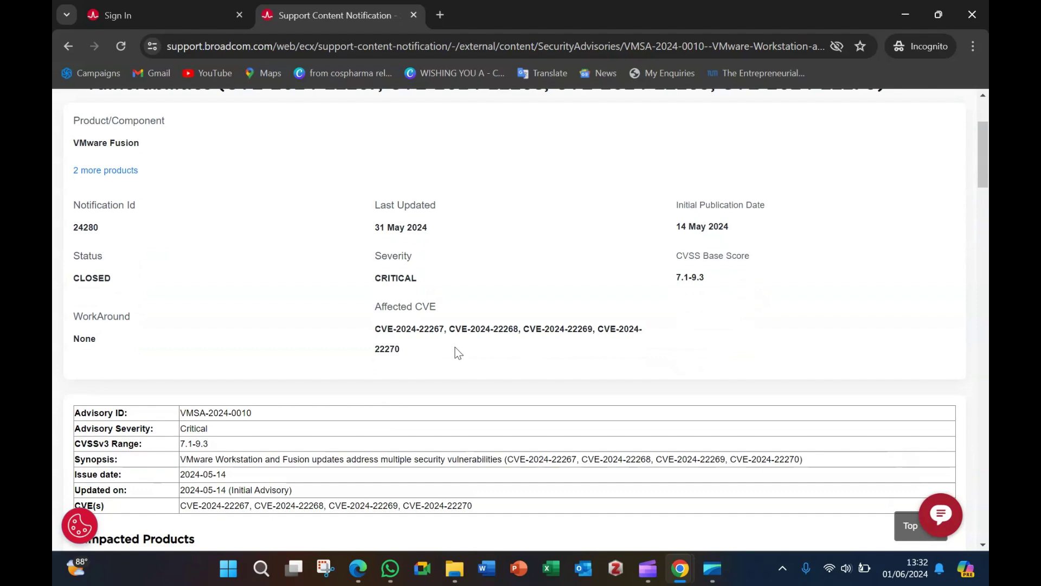
pyautogui.scroll(-3, 456, 350)
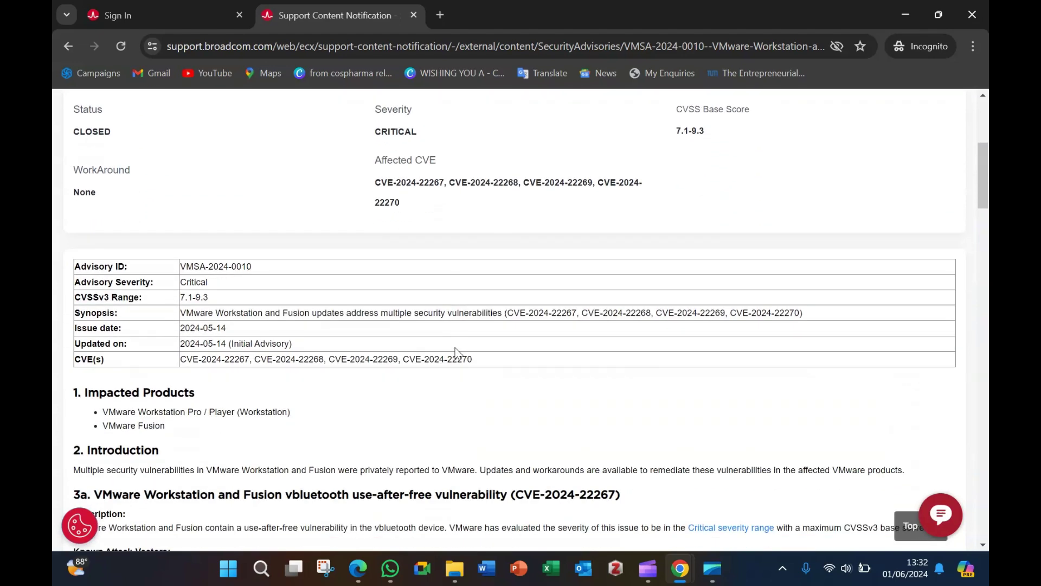
pyautogui.scroll(-3, 266, 331)
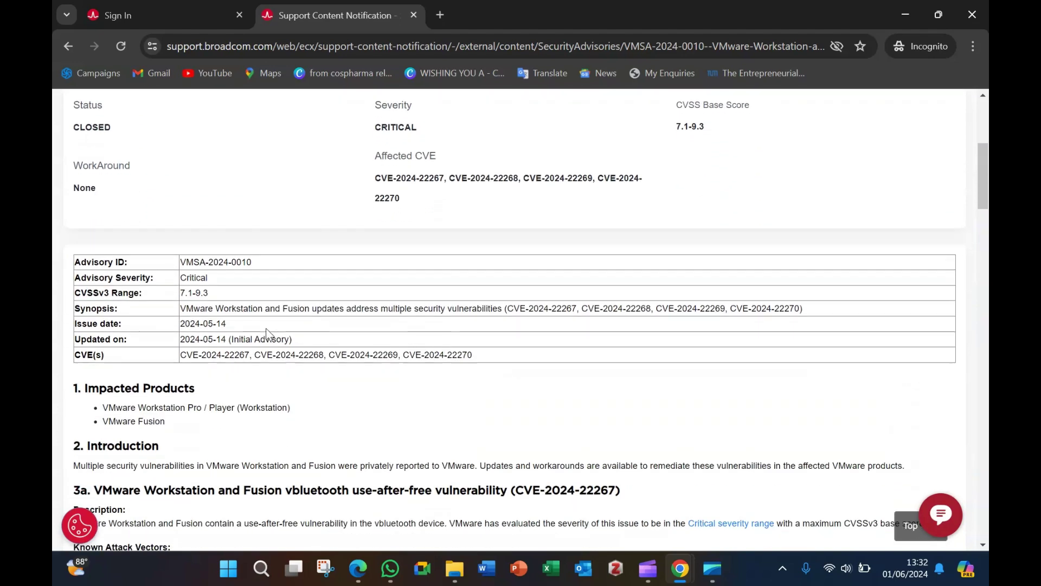
pyautogui.scroll(-1, 267, 332)
pyautogui.scroll(-6, 265, 330)
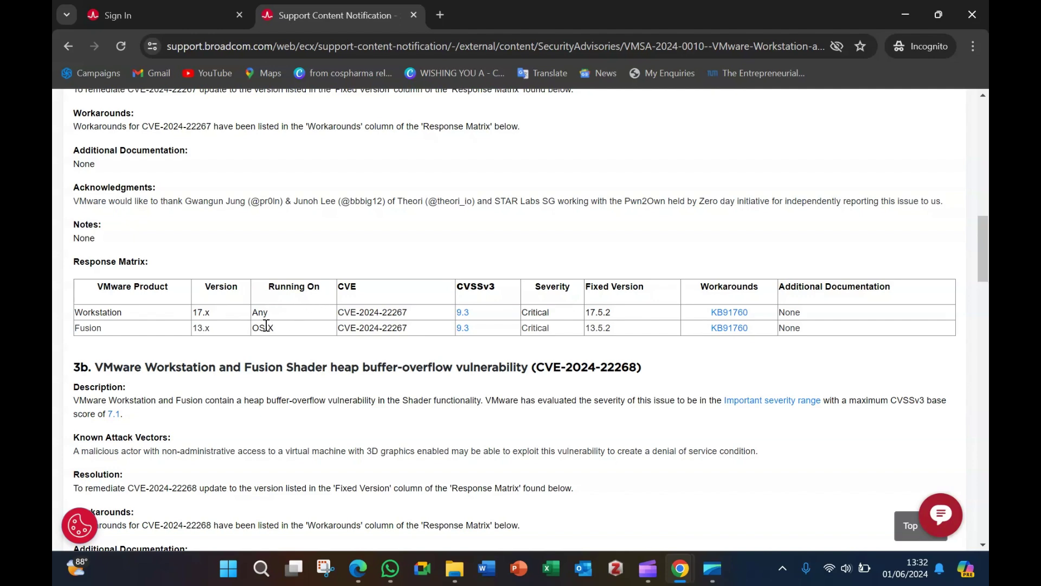
pyautogui.scroll(-1, 156, 277)
pyautogui.scroll(-4, 152, 302)
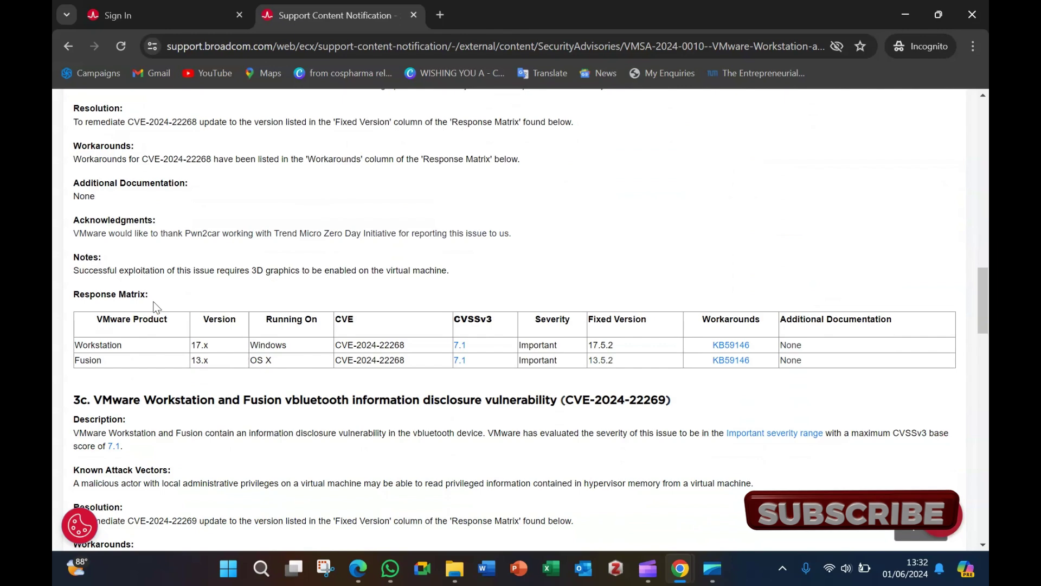
pyautogui.scroll(-4, 196, 307)
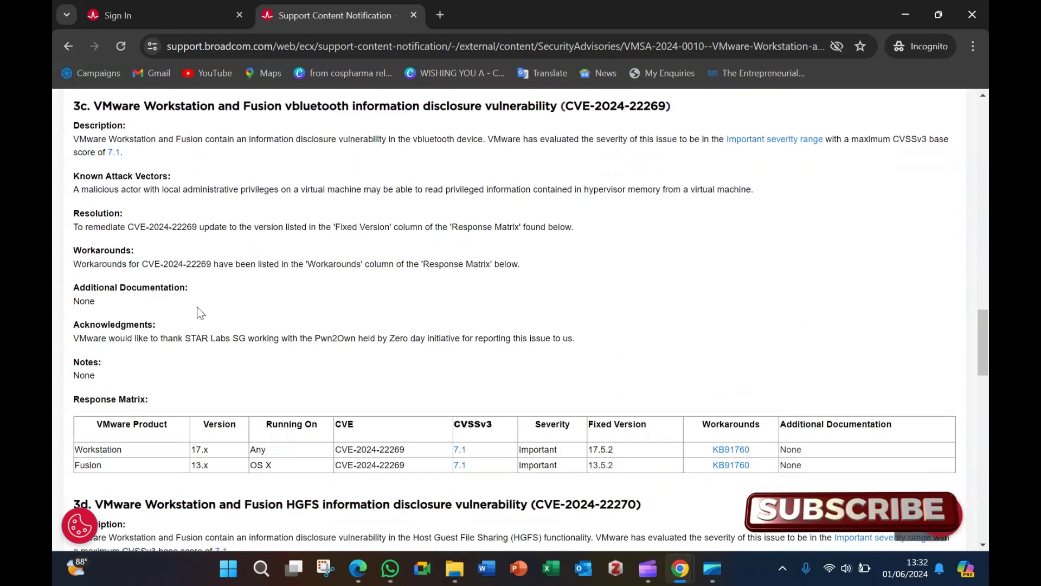
pyautogui.scroll(-2, 199, 310)
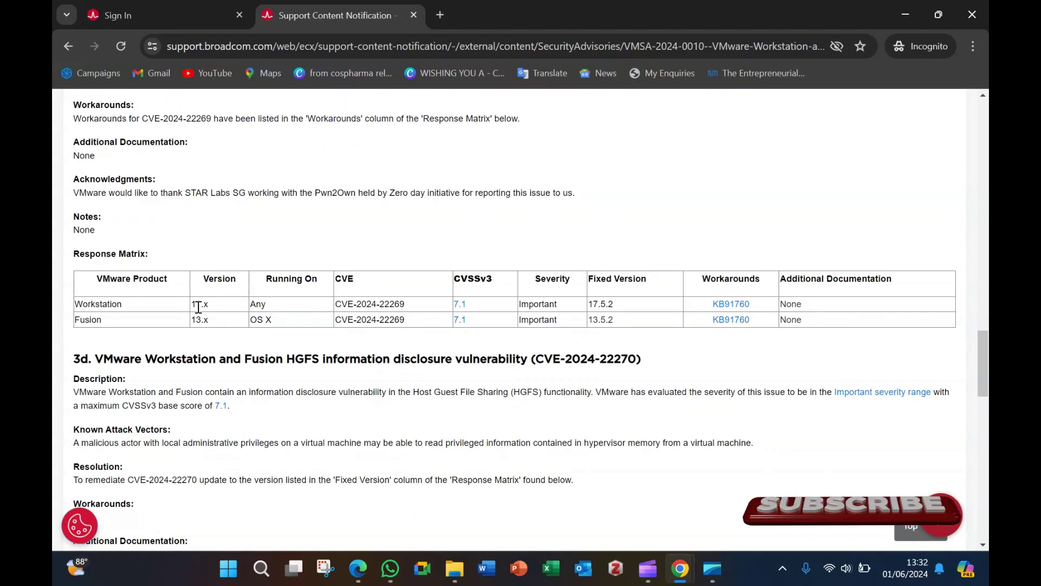
pyautogui.scroll(-3, 198, 307)
pyautogui.scroll(-2, 199, 307)
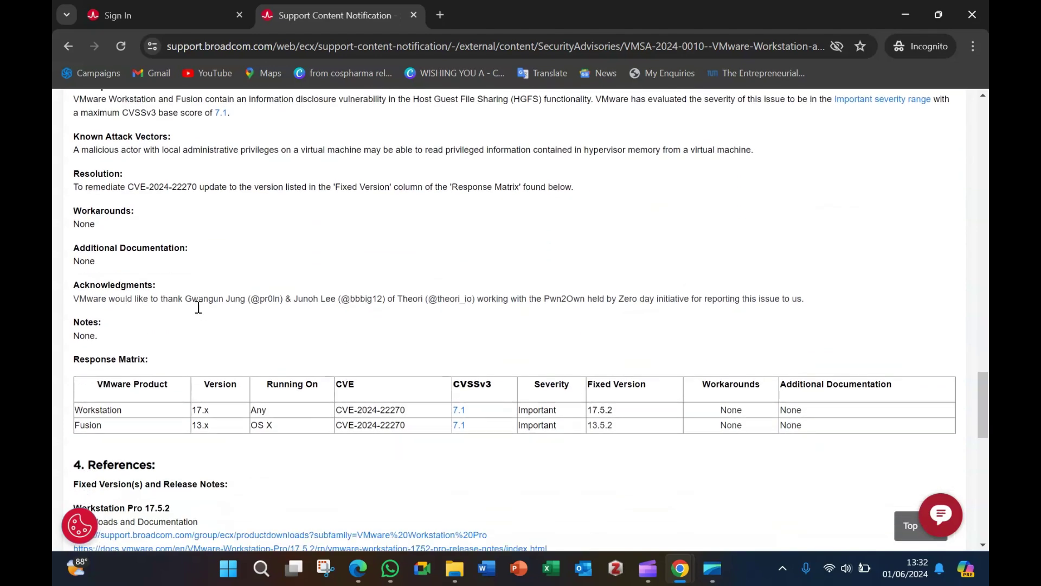
pyautogui.scroll(-2, 198, 307)
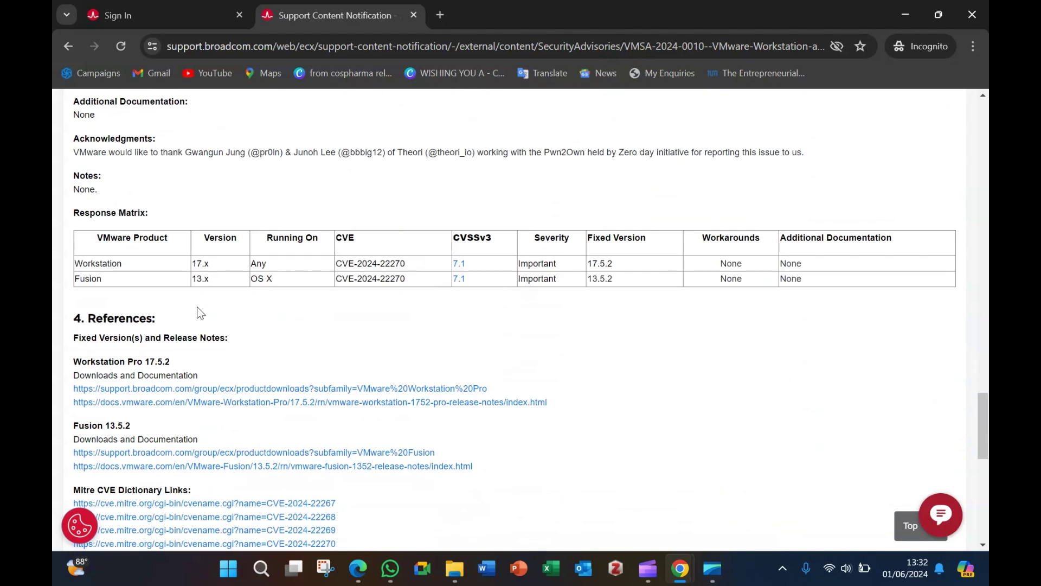
pyautogui.scroll(-1, 201, 313)
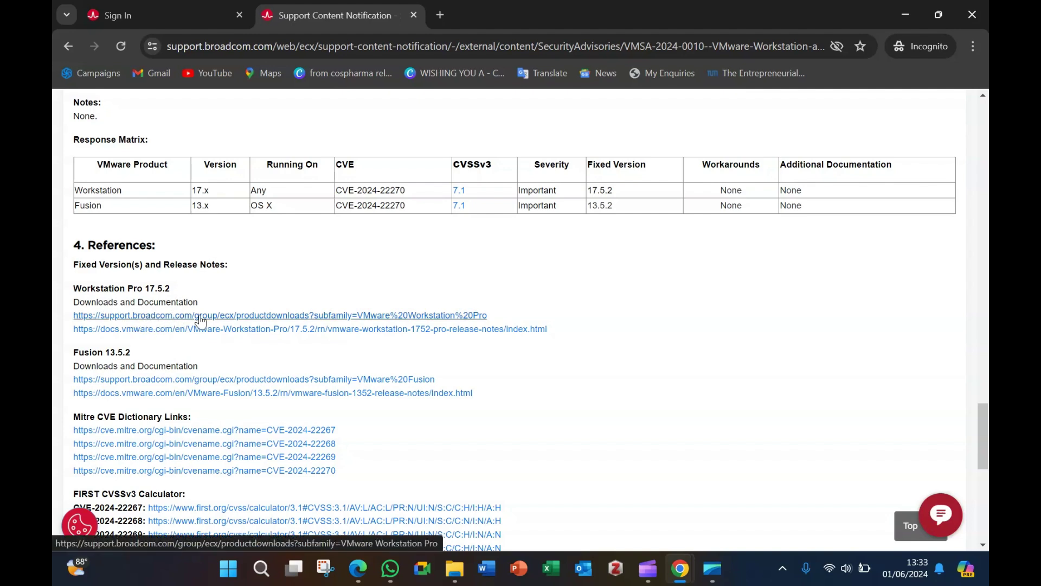
# Step: Follow the Workstation Pro downloads link to reach the 17.0 for Personal Use (Windows) entry
pyautogui.click(168, 316)
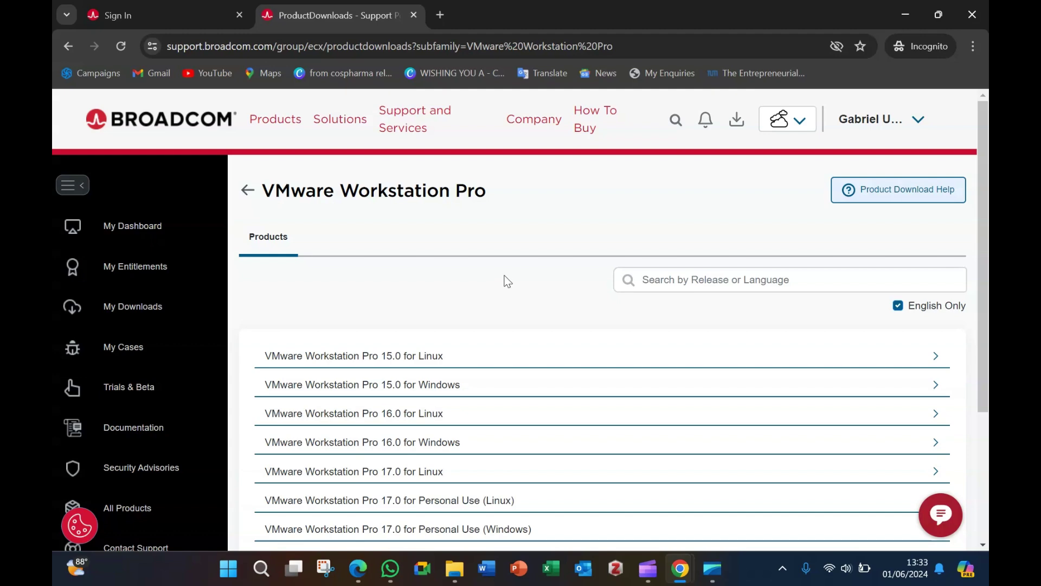
pyautogui.scroll(-2, 508, 281)
pyautogui.scroll(-2, 505, 282)
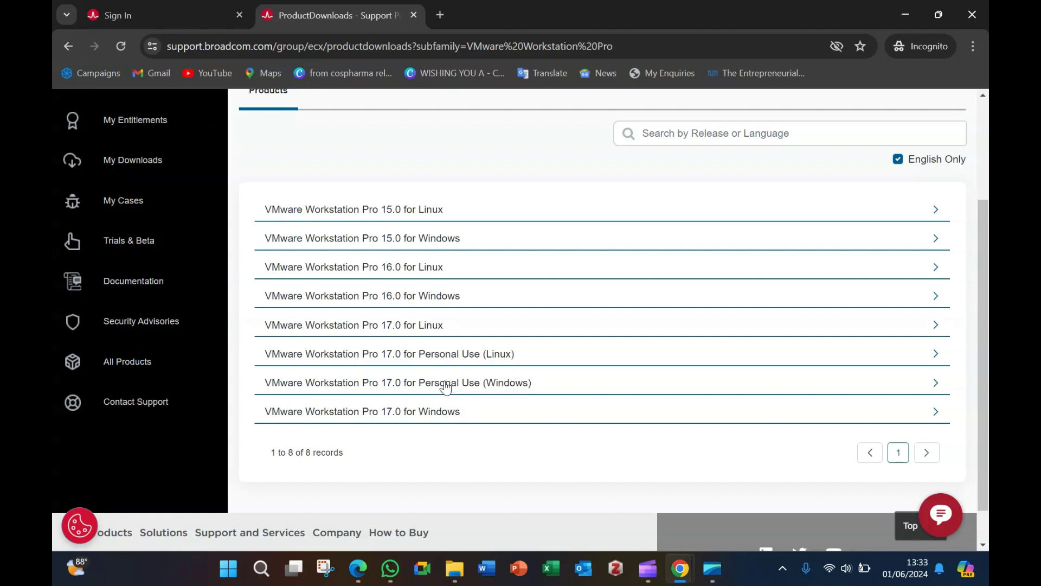
pyautogui.click(497, 387)
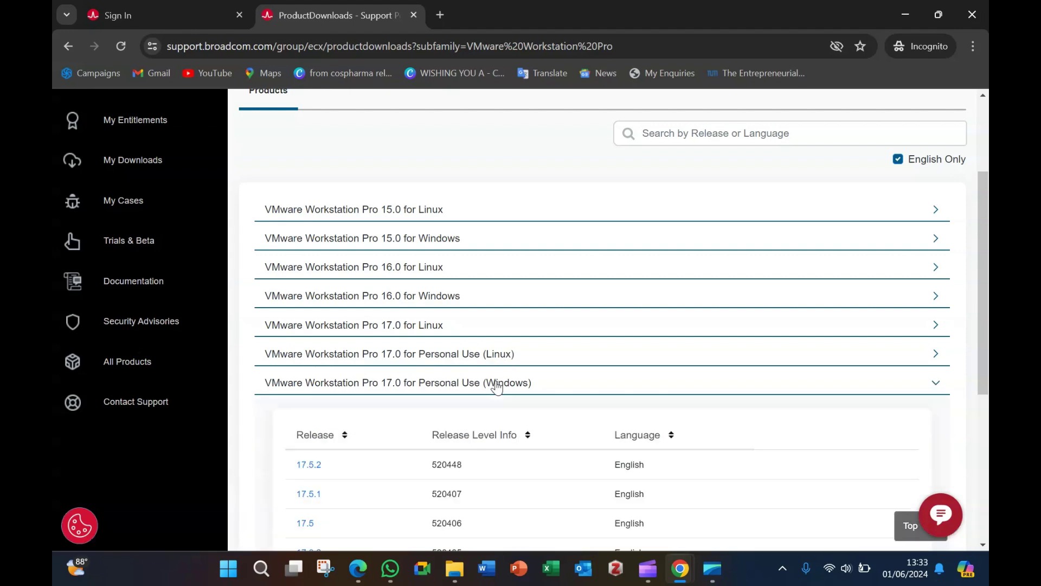
pyautogui.scroll(-3, 563, 389)
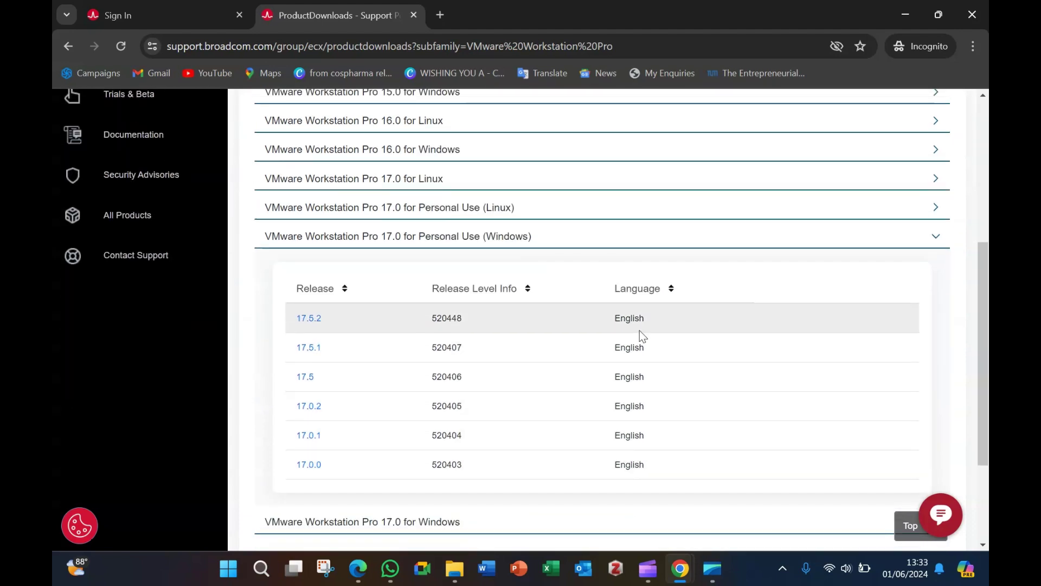
pyautogui.click(672, 293)
pyautogui.click(672, 292)
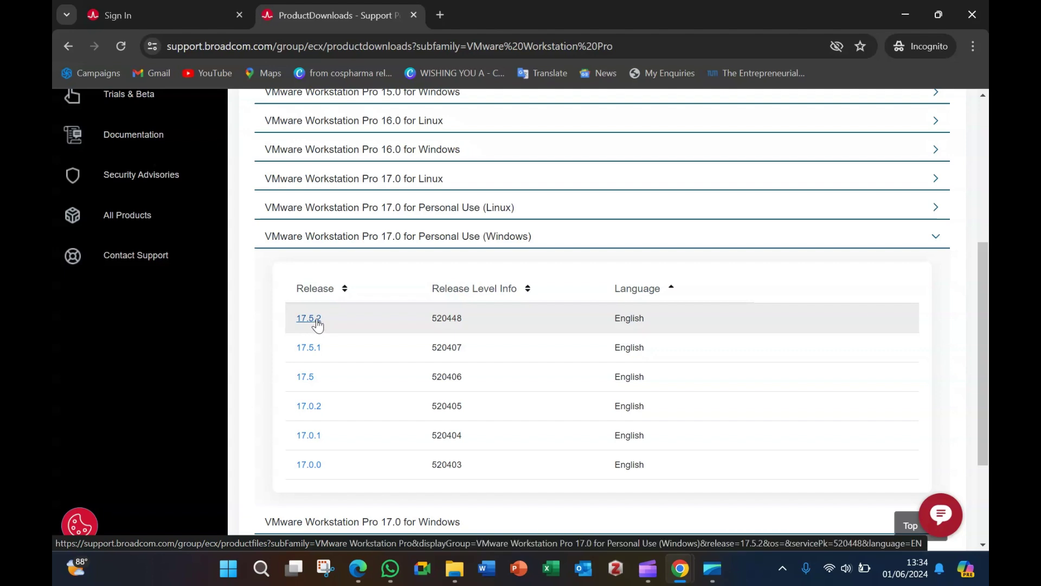
# Step: Open the 17.5.2 release, accept the Terms and Conditions, and request the Windows installer
pyautogui.click(317, 322)
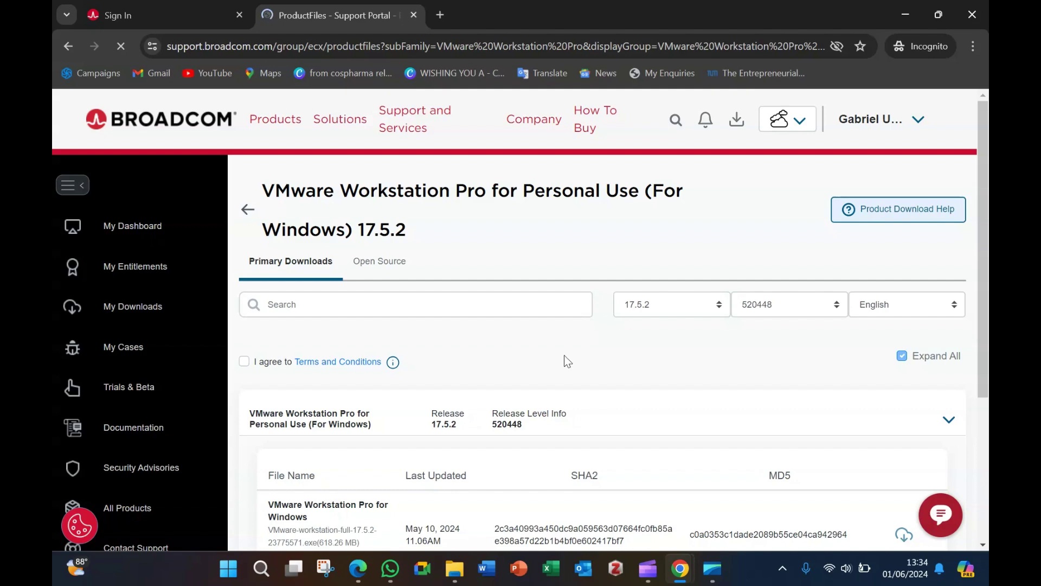
pyautogui.scroll(-1, 577, 356)
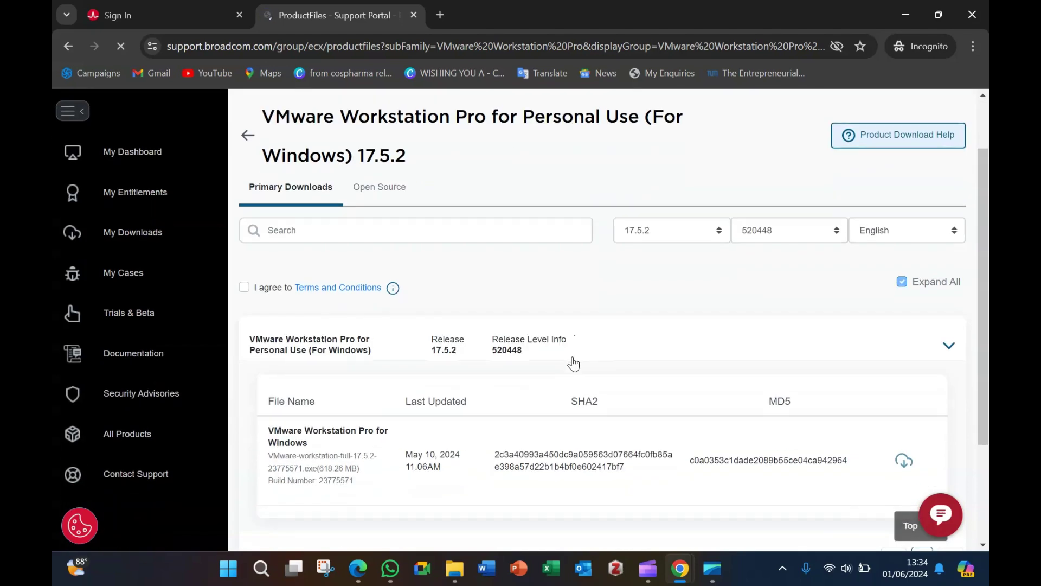
pyautogui.scroll(-1, 573, 362)
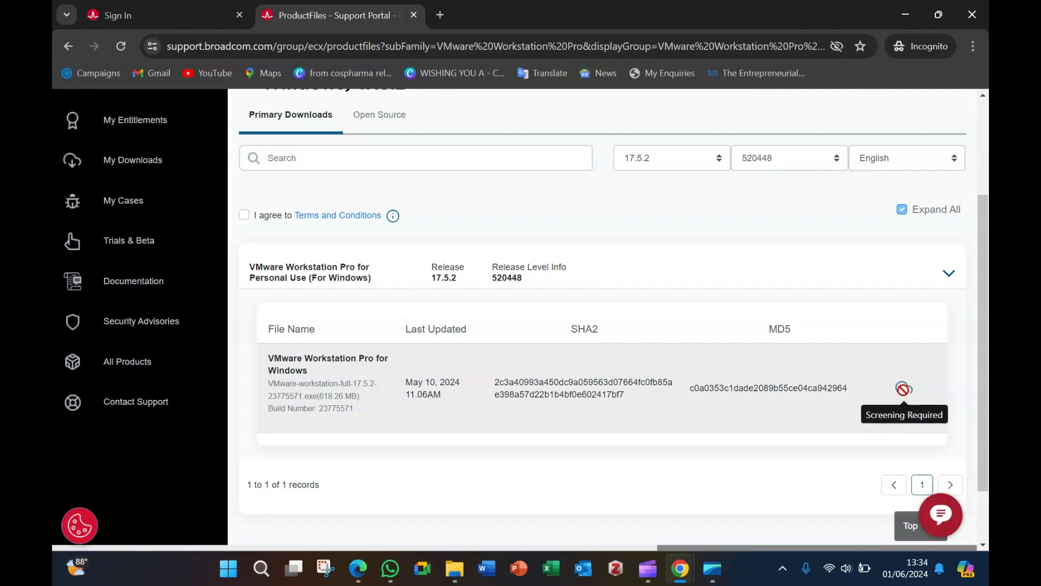
pyautogui.click(245, 215)
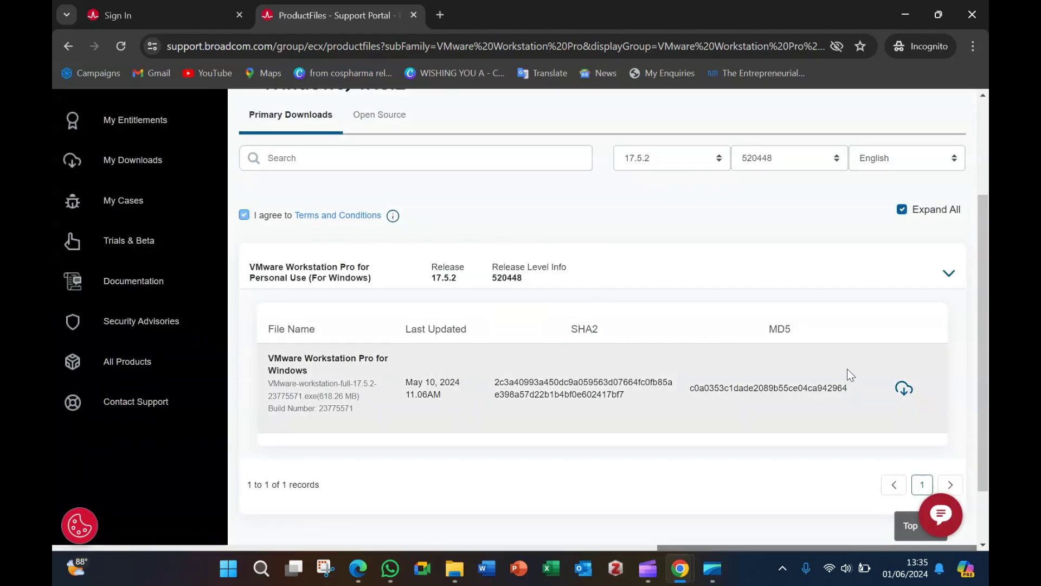
pyautogui.click(905, 389)
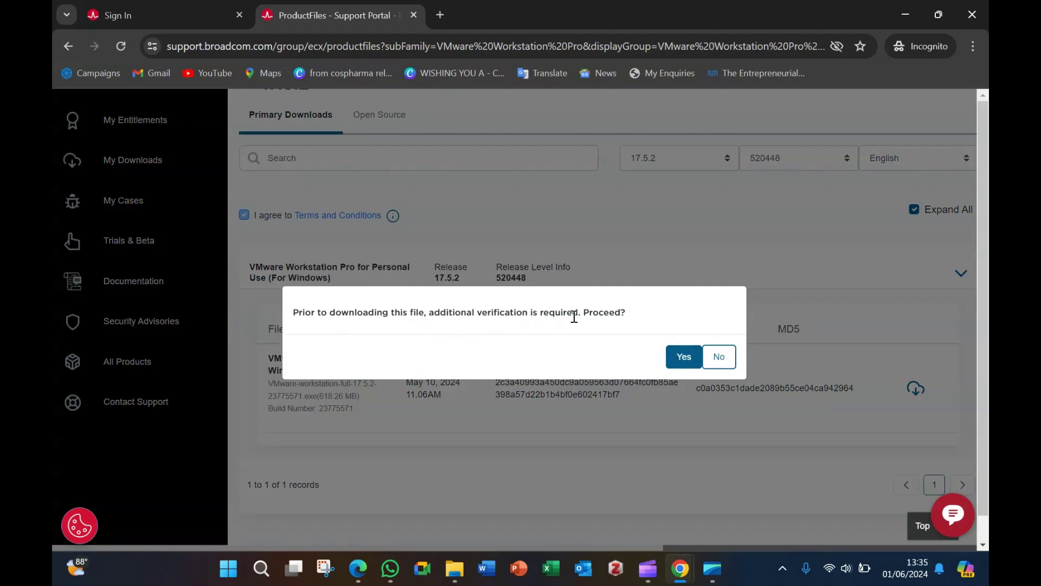
# Step: Proceed to verification and enter the first address line and the city
pyautogui.click(674, 357)
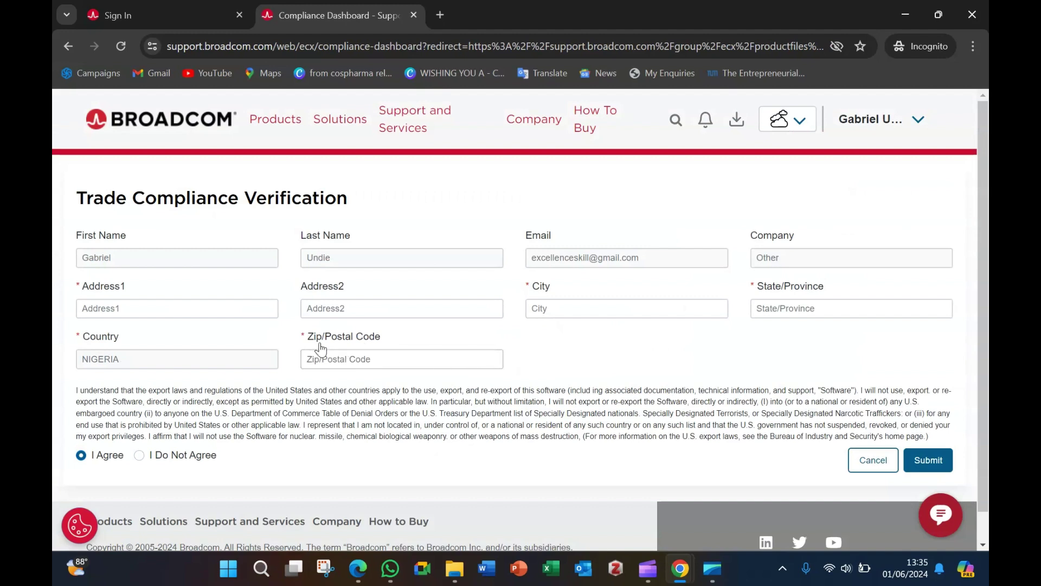
pyautogui.click(162, 312)
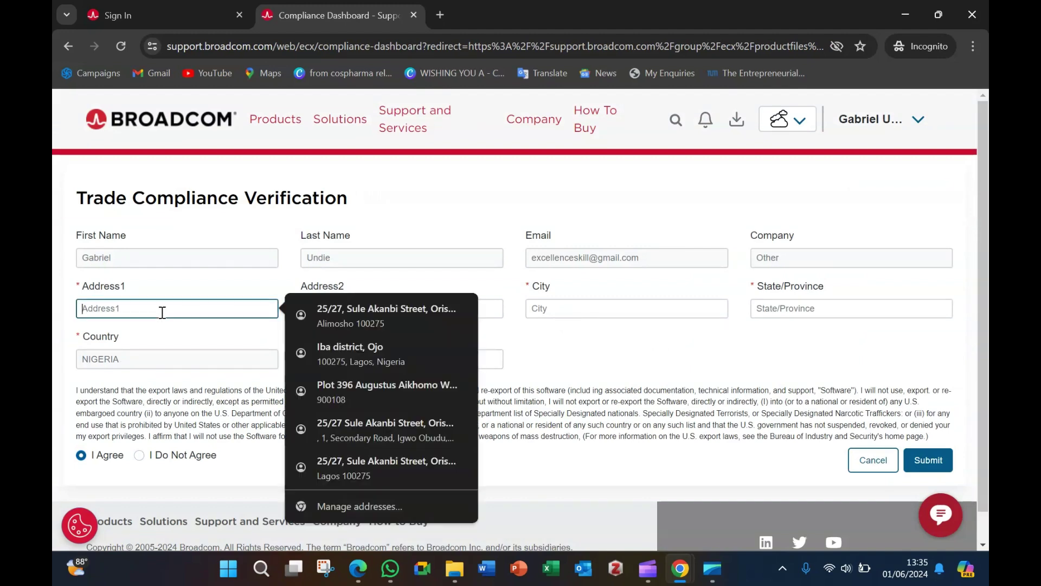
pyautogui.write('Lagos')
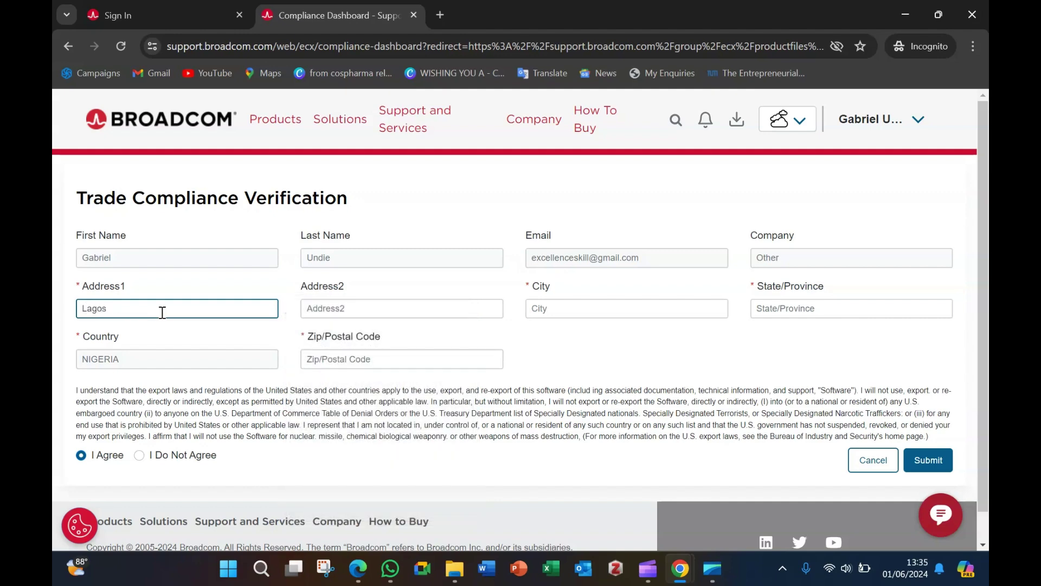
pyautogui.click(600, 314)
pyautogui.write('L')
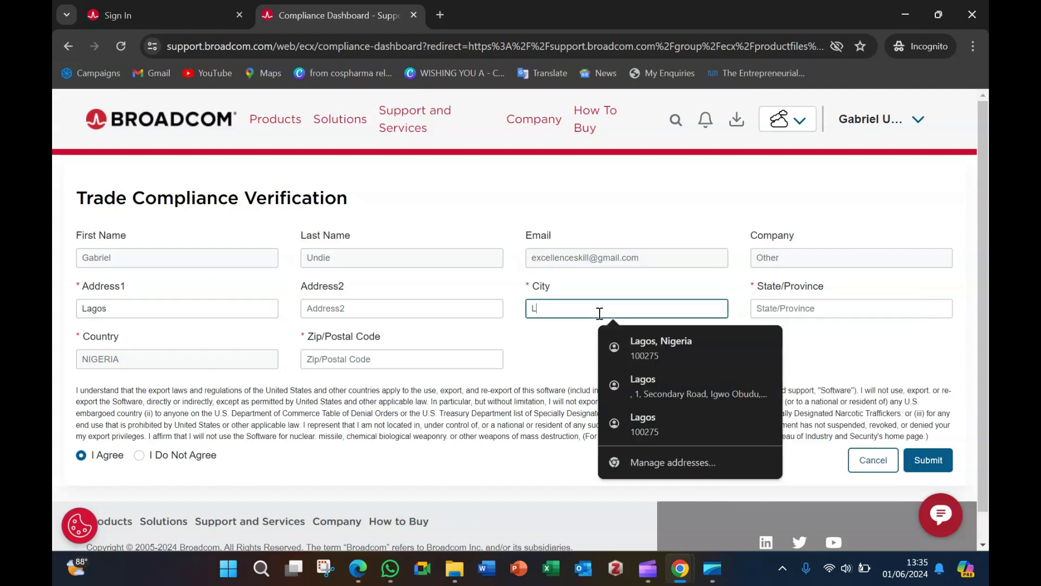
pyautogui.write('agos')
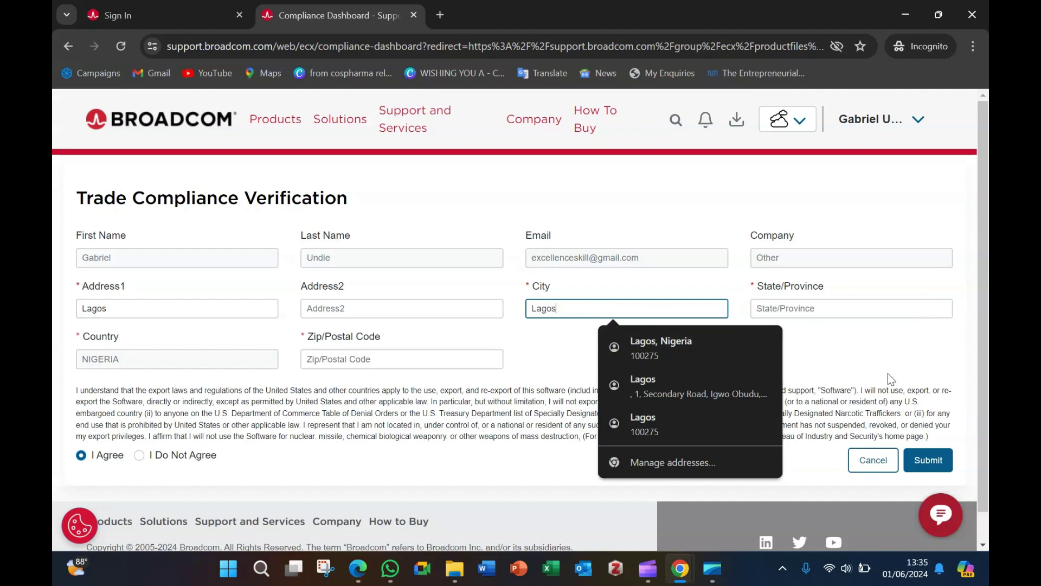
pyautogui.click(887, 358)
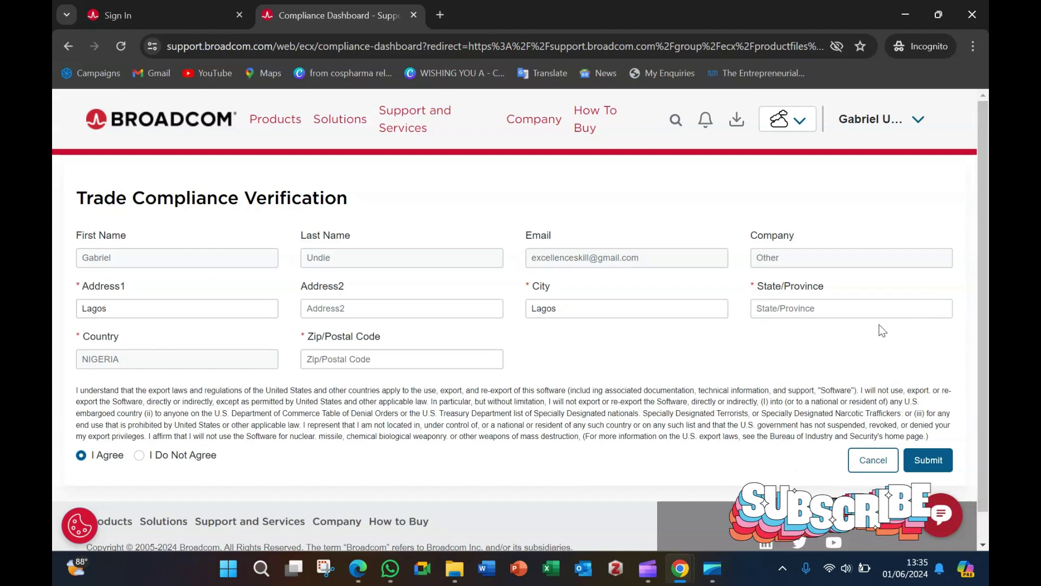
# Step: Enter the state/province, autofill the postal code, and submit the compliance form
pyautogui.click(910, 313)
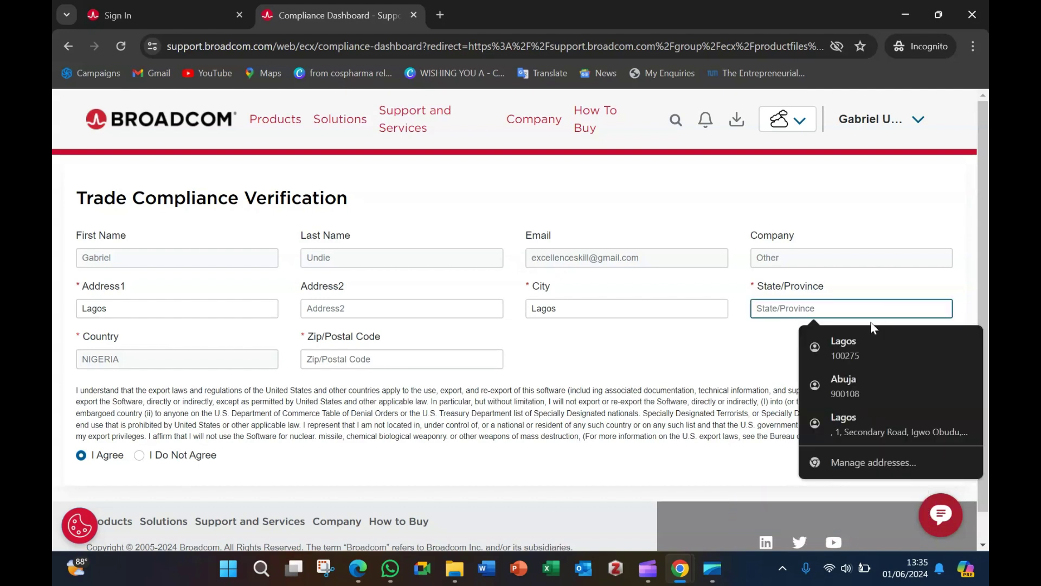
pyautogui.write('Lagos')
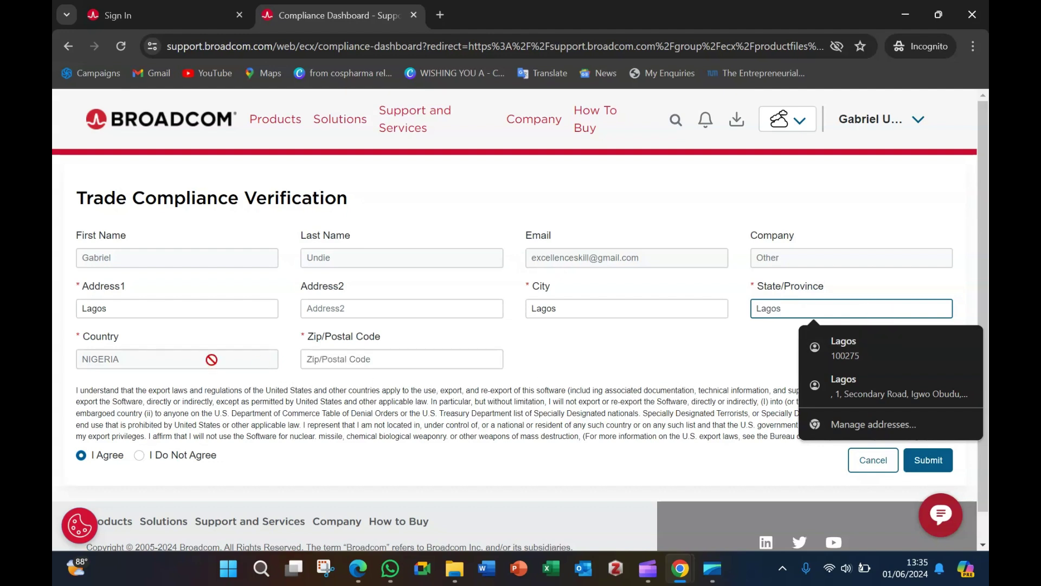
pyautogui.click(398, 361)
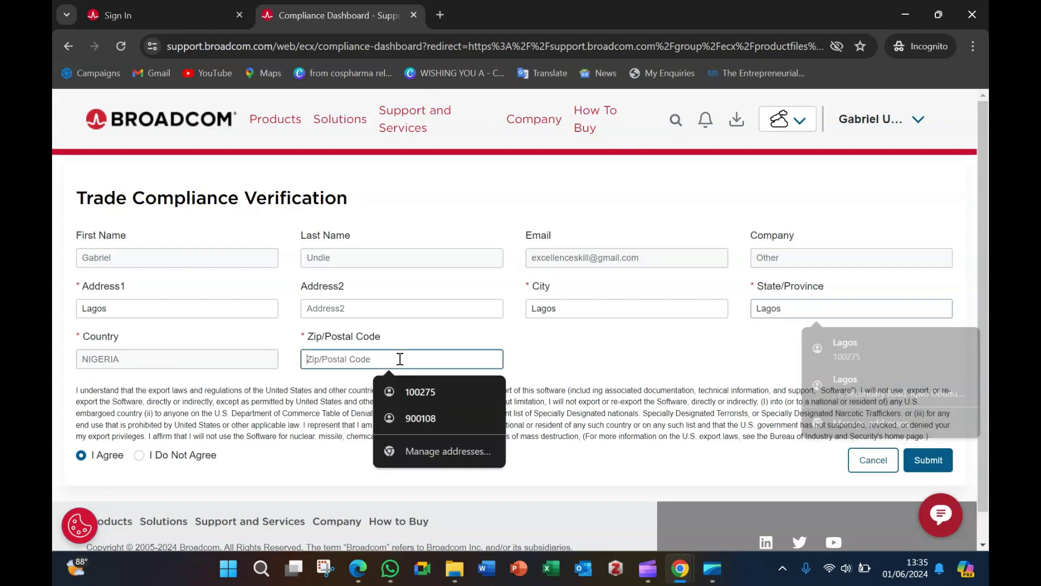
pyautogui.click(422, 391)
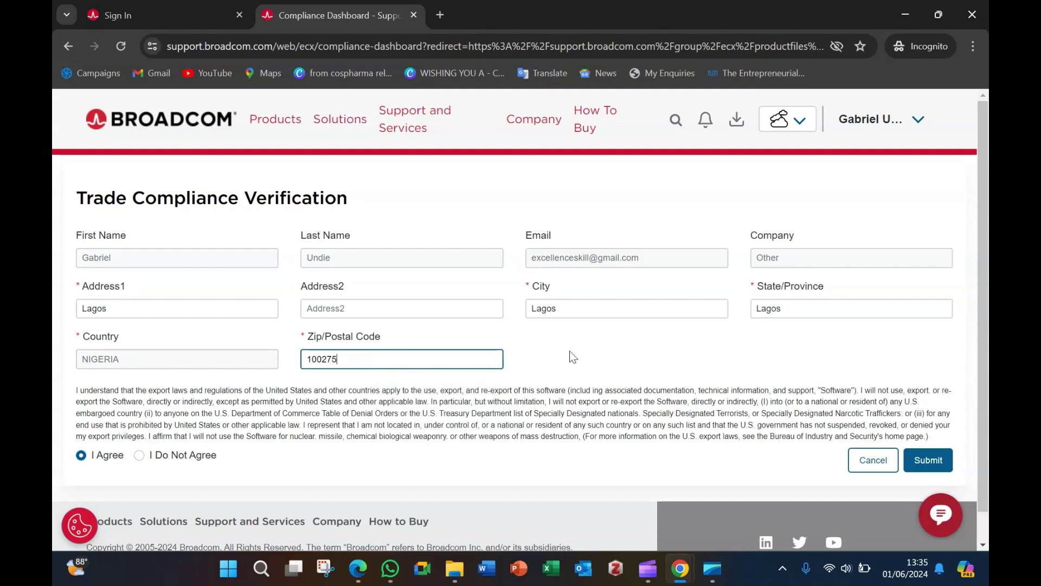
pyautogui.scroll(-1, 633, 360)
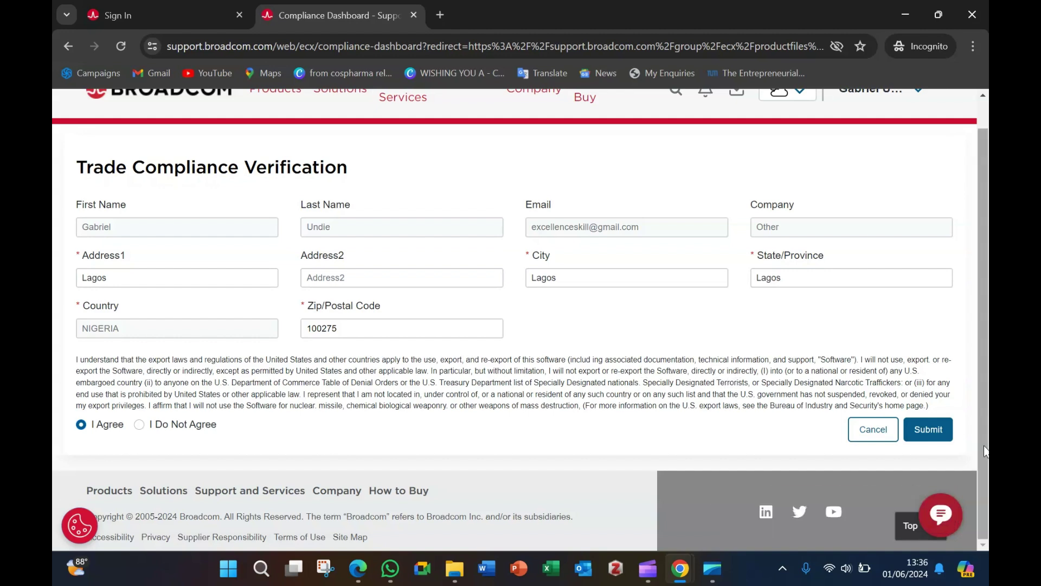
pyautogui.click(940, 431)
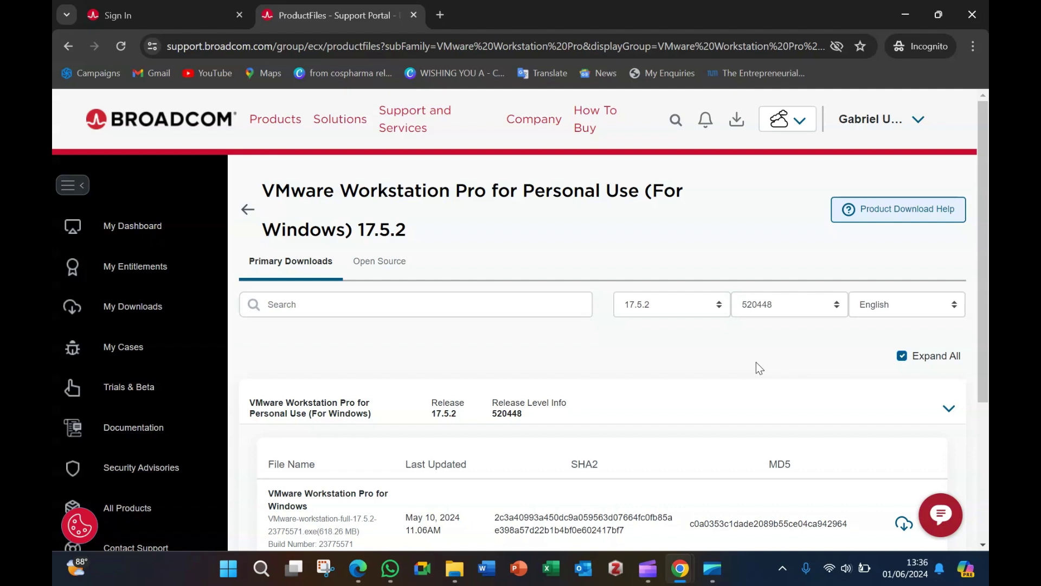
# Step: Start the HTTPS download of VMware-workstation-full-17.5.2-23775571.exe from the product files list
pyautogui.scroll(-1, 748, 362)
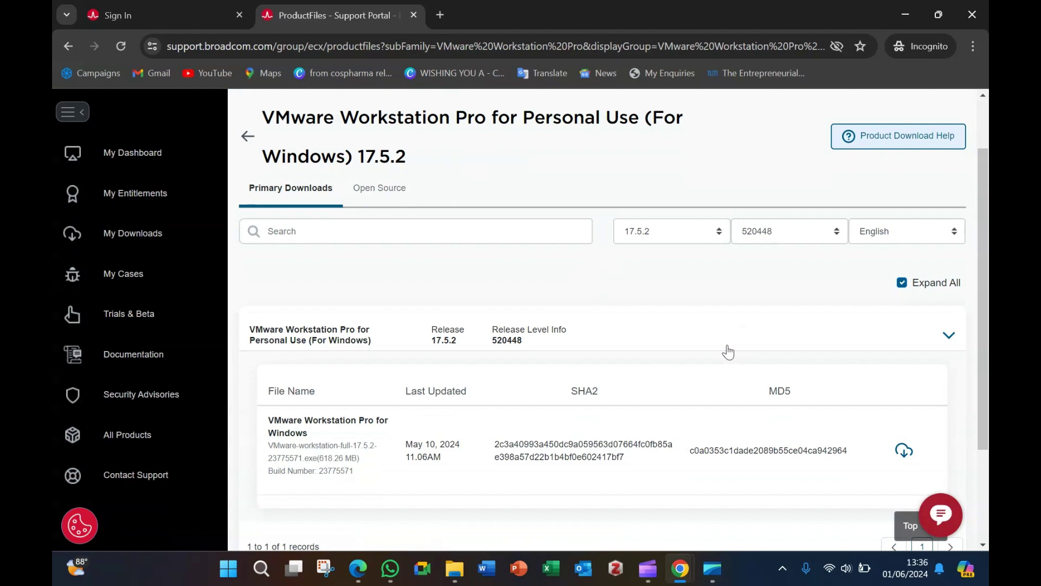
pyautogui.scroll(-1, 728, 353)
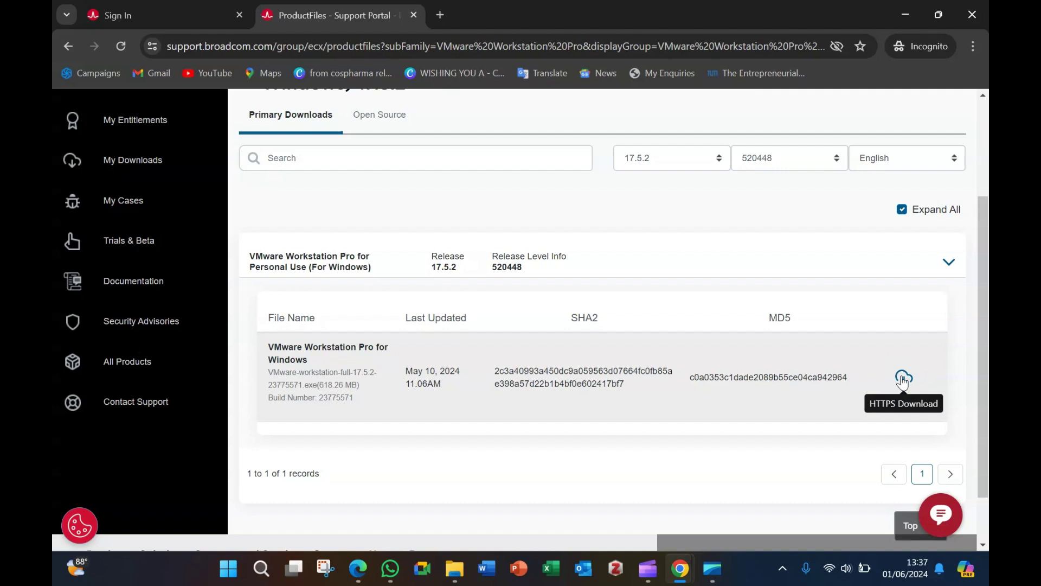
pyautogui.click(903, 378)
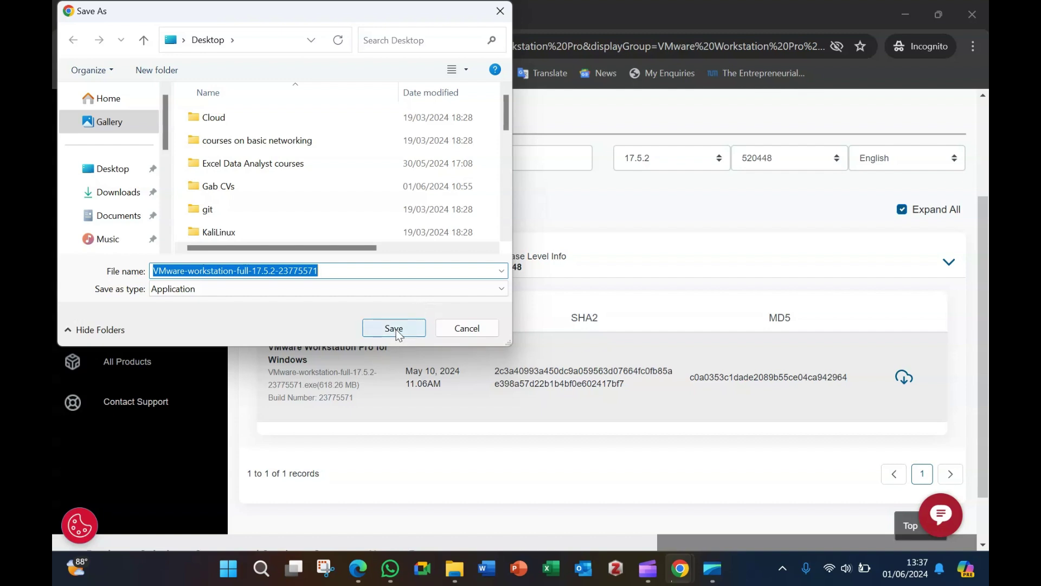
# Step: Save the 17.5.2 installer into the Downloads folder
pyautogui.click(125, 202)
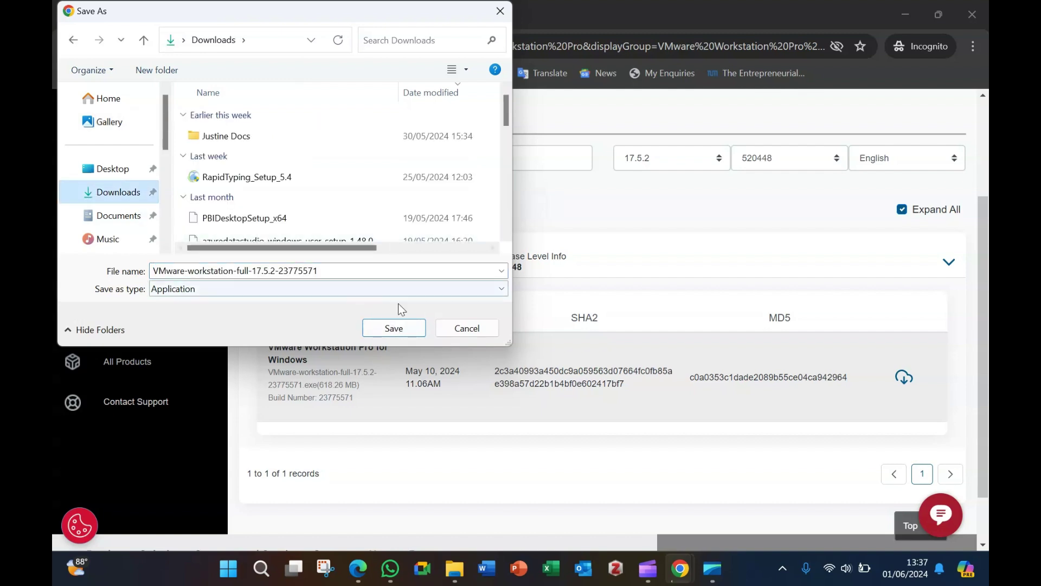
pyautogui.click(400, 327)
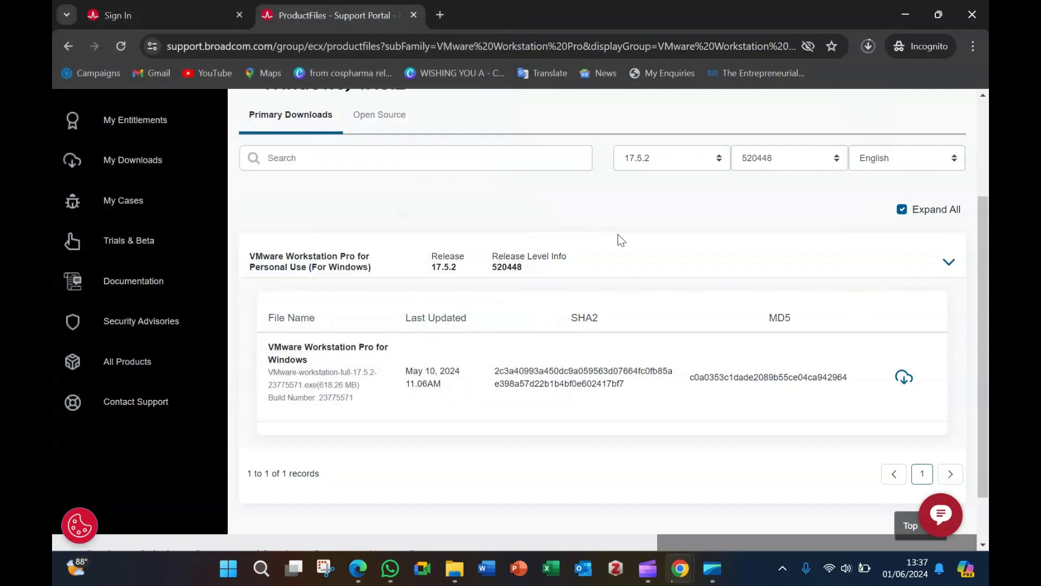